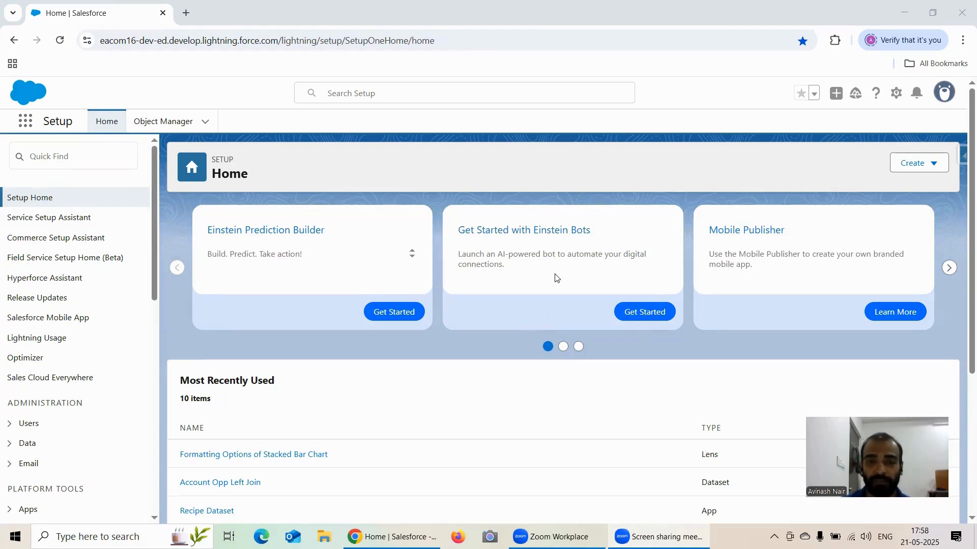
# Launch Analytics Studio from Salesforce Setup.
pyautogui.click(26, 121)
pyautogui.click(63, 221)
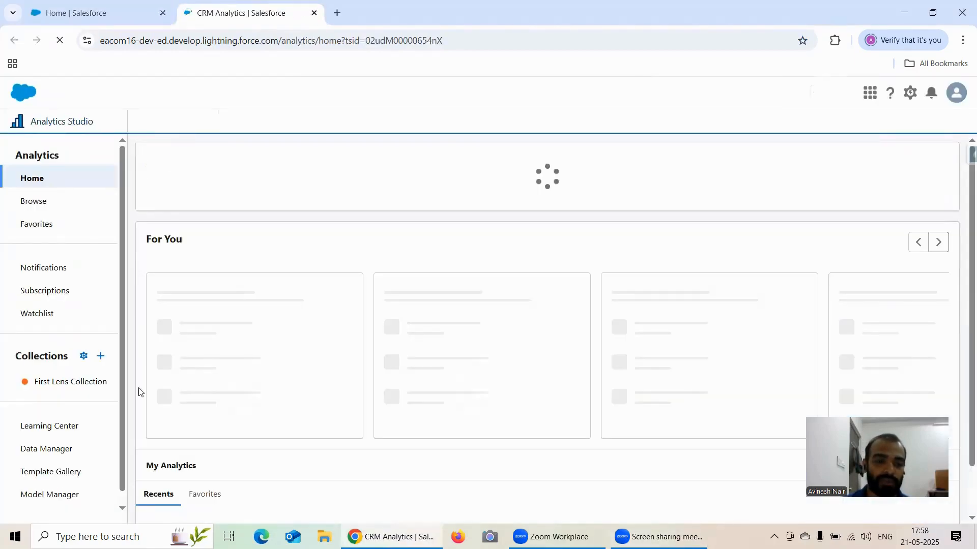
pyautogui.click(57, 447)
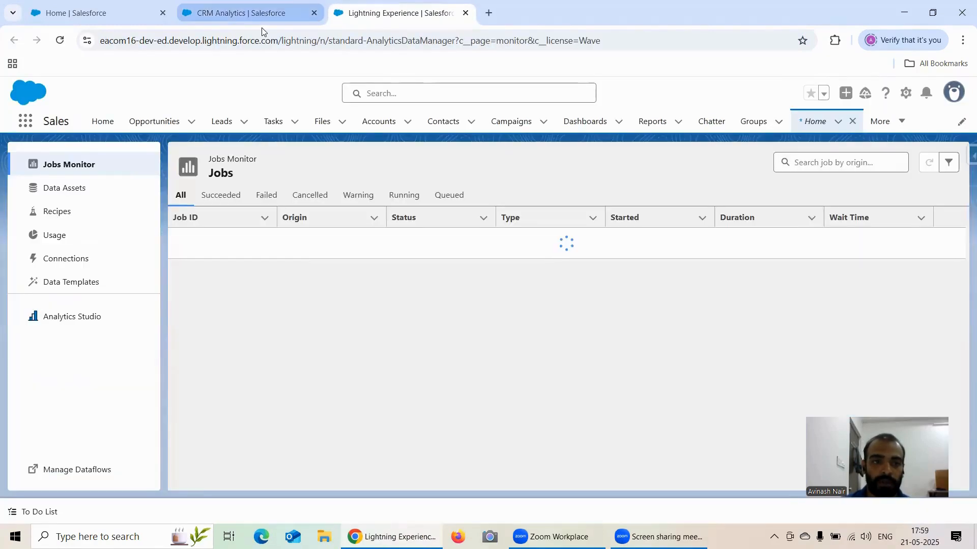
pyautogui.click(261, 14)
pyautogui.middleClick(407, 14)
# Open the recent Formatting Options of Stacked Bar Chart lens and duplicate its browser tab.
pyautogui.scroll(-1, 359, 295)
pyautogui.click(285, 264)
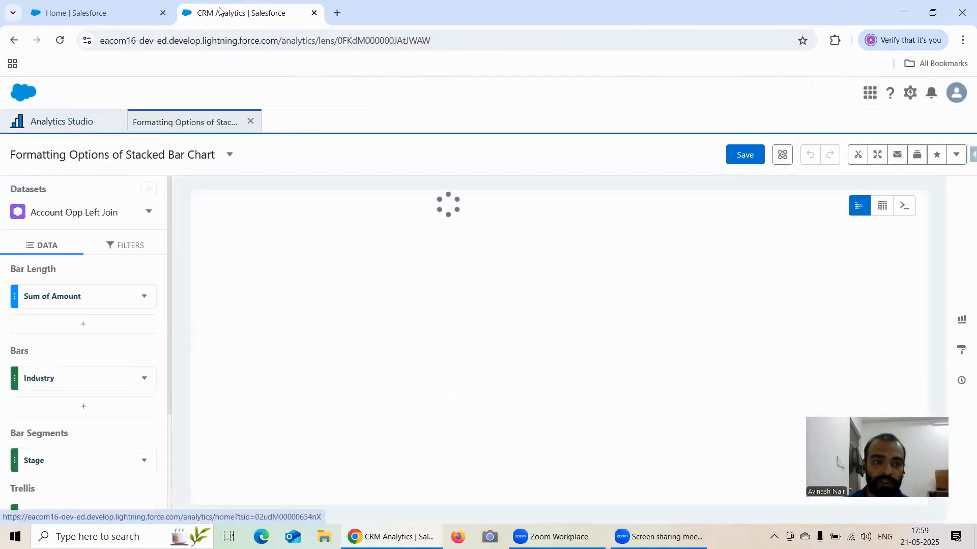
pyautogui.rightClick(232, 13)
pyautogui.click(270, 132)
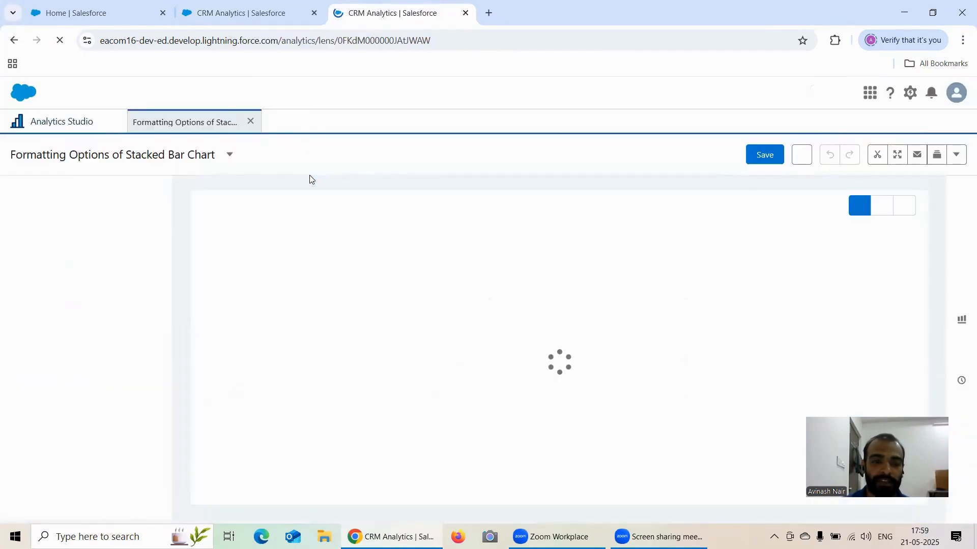
# Close the lens in the duplicated tab and explore the Account Opp Left Join dataset in a new lens.
pyautogui.click(251, 124)
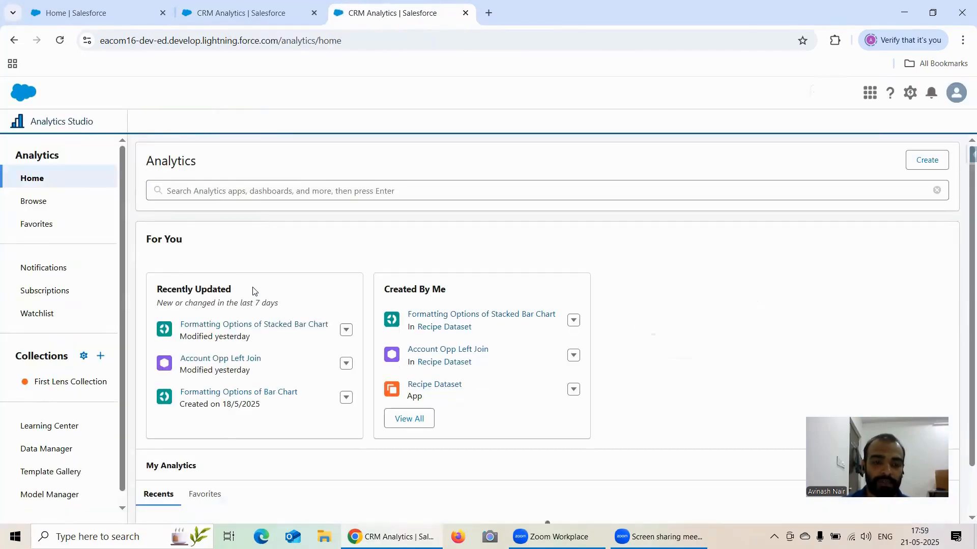
pyautogui.scroll(-1, 327, 283)
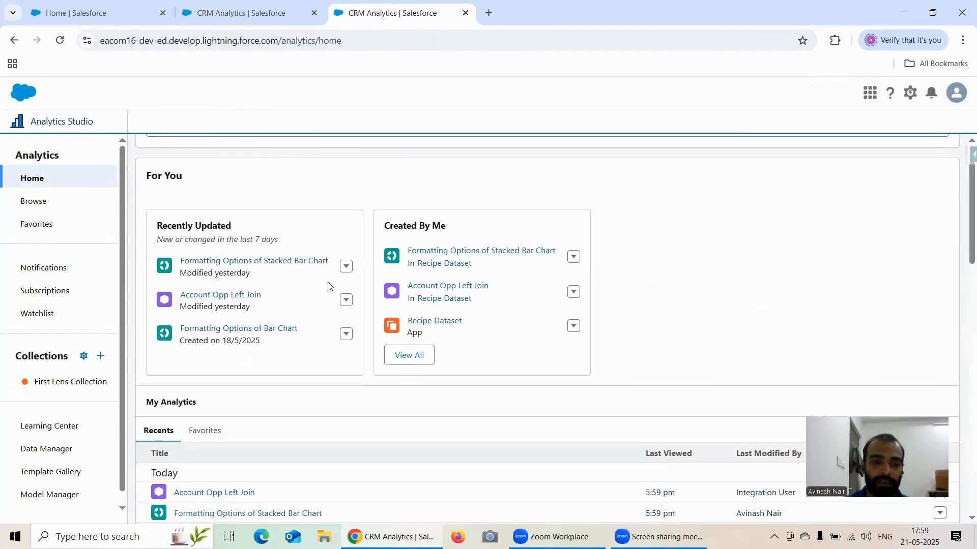
pyautogui.click(225, 299)
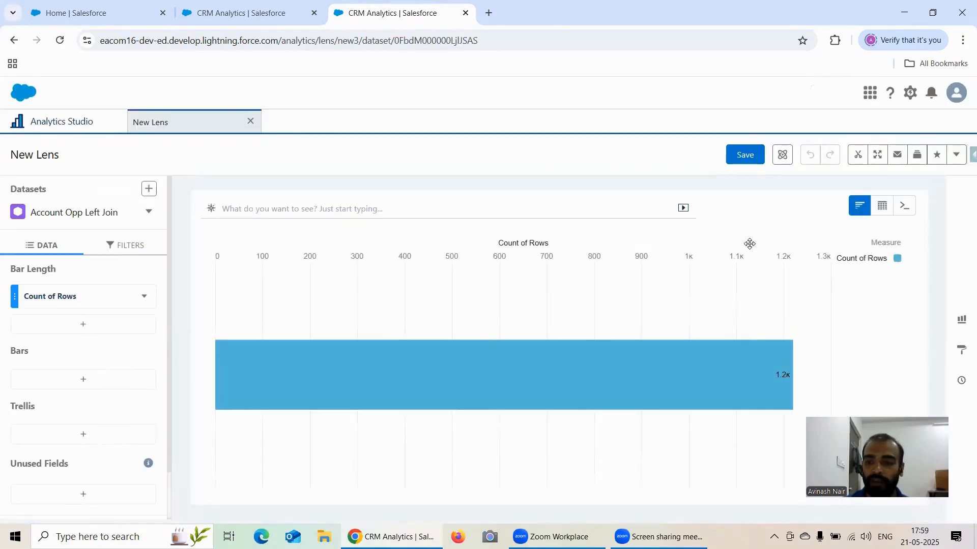
# Change the new lens's chart type to Stacked Column.
pyautogui.click(959, 321)
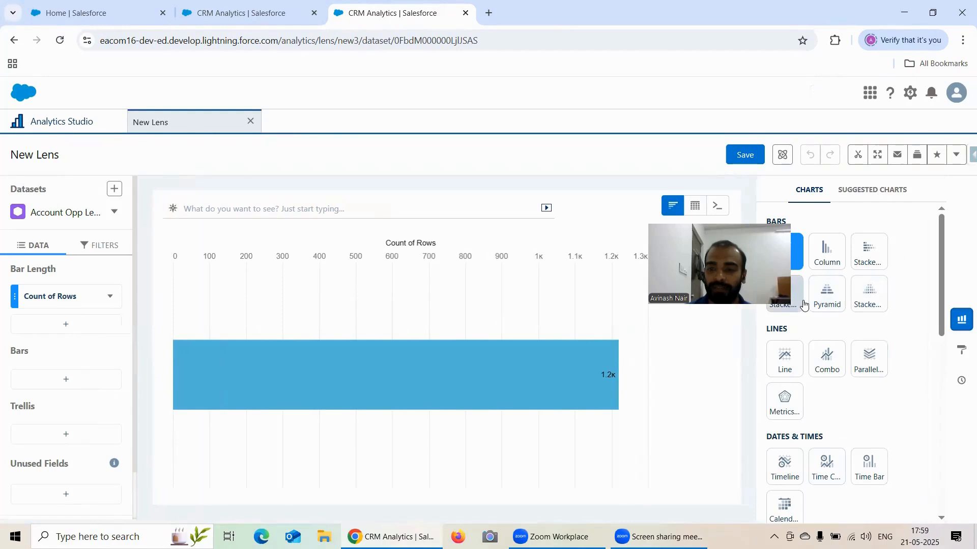
pyautogui.click(795, 307)
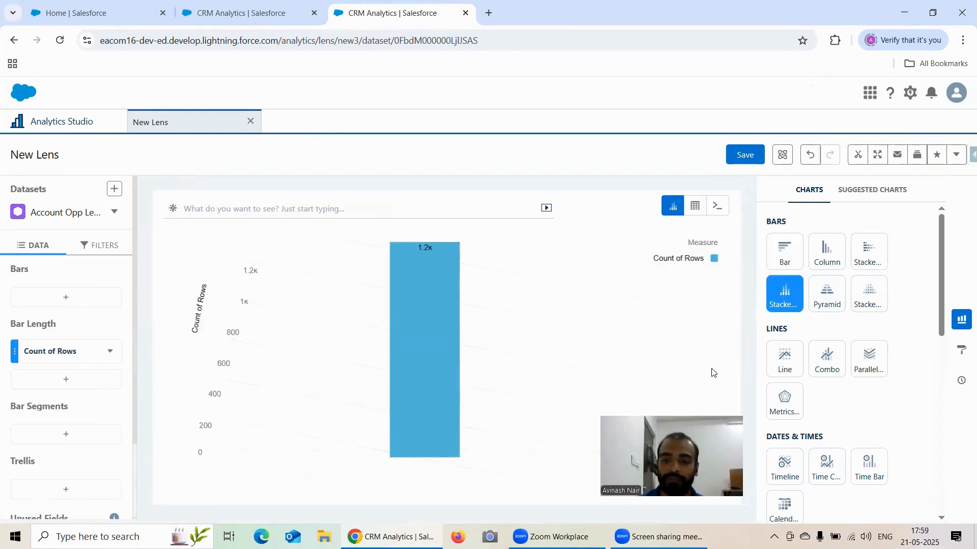
pyautogui.click(961, 321)
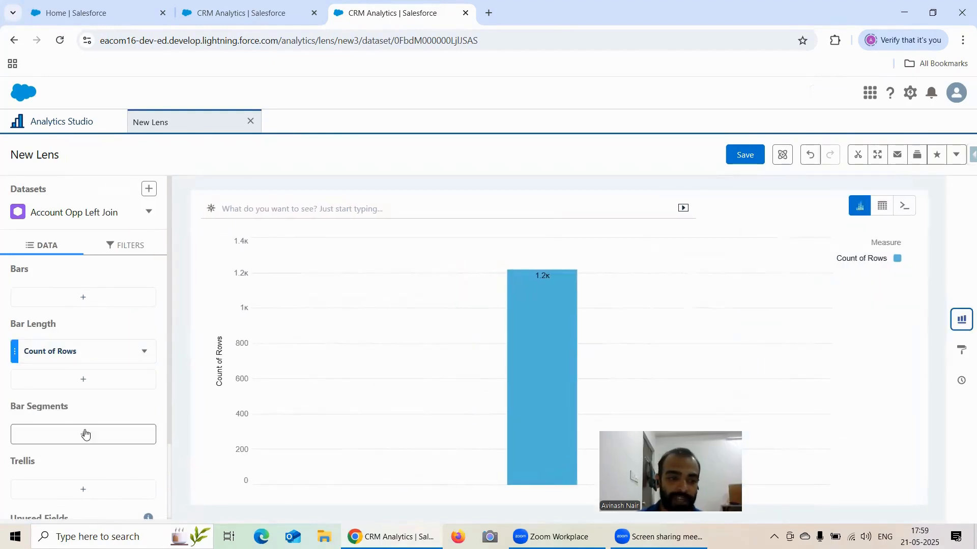
# Add Stage as the bar segments of the stacked column chart.
pyautogui.click(83, 297)
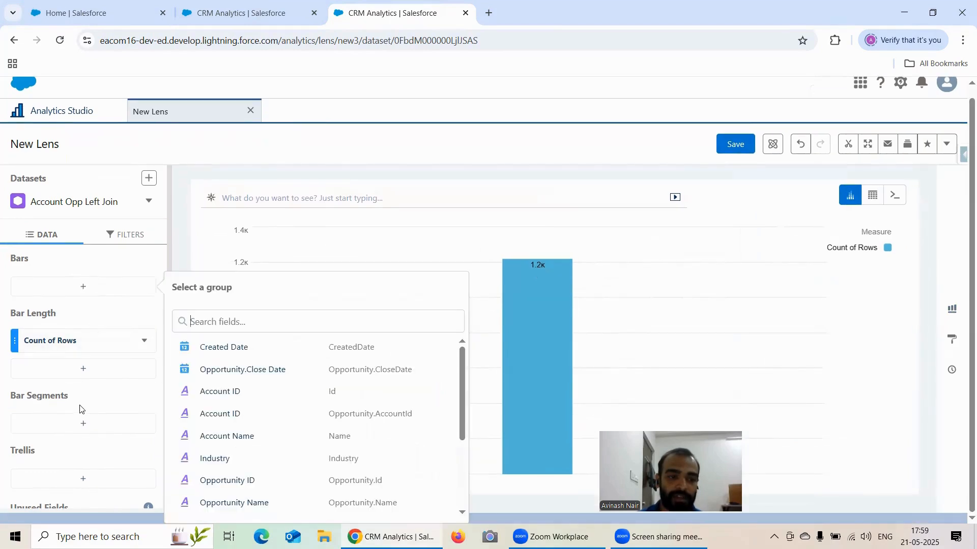
pyautogui.click(83, 422)
pyautogui.click(84, 434)
pyautogui.scroll(-3, 301, 348)
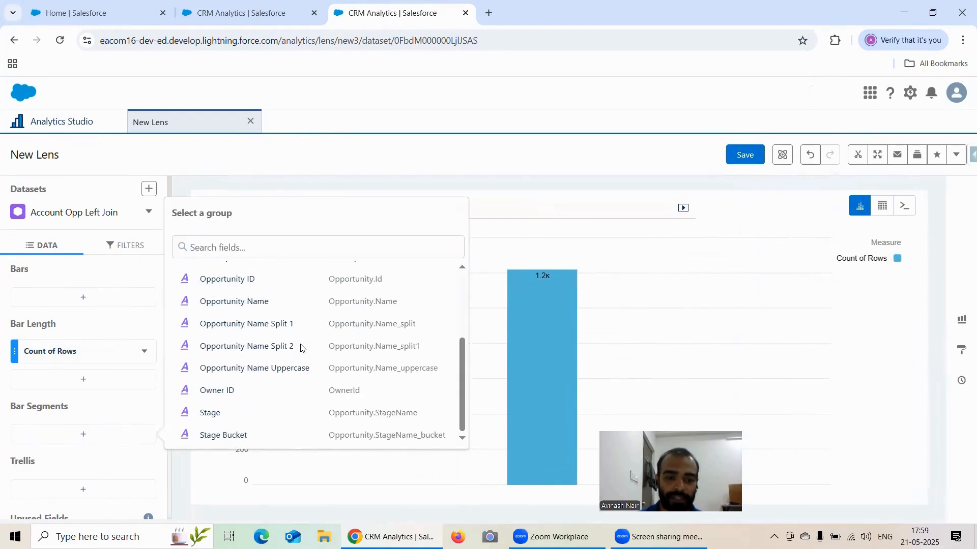
pyautogui.click(207, 416)
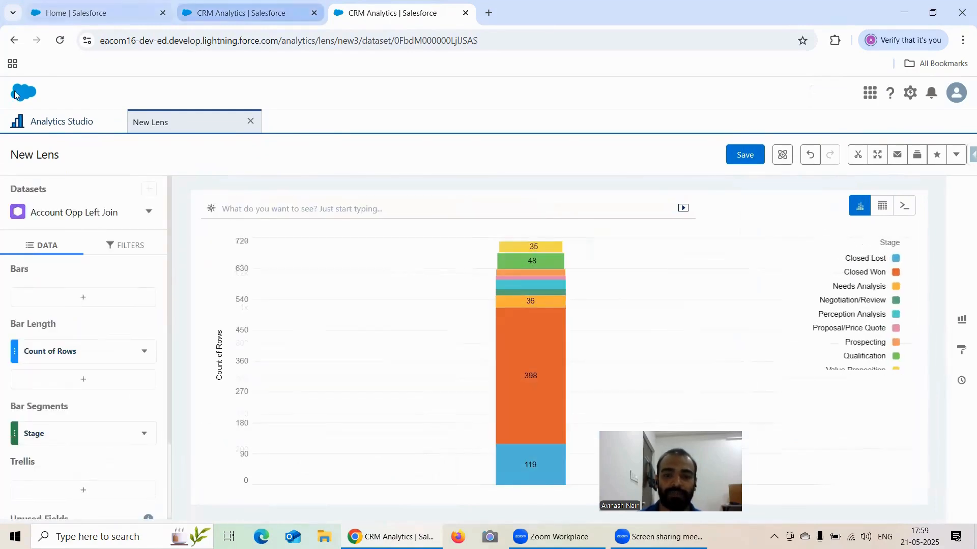
# Group the chart's bars by Industry.
pyautogui.click(74, 300)
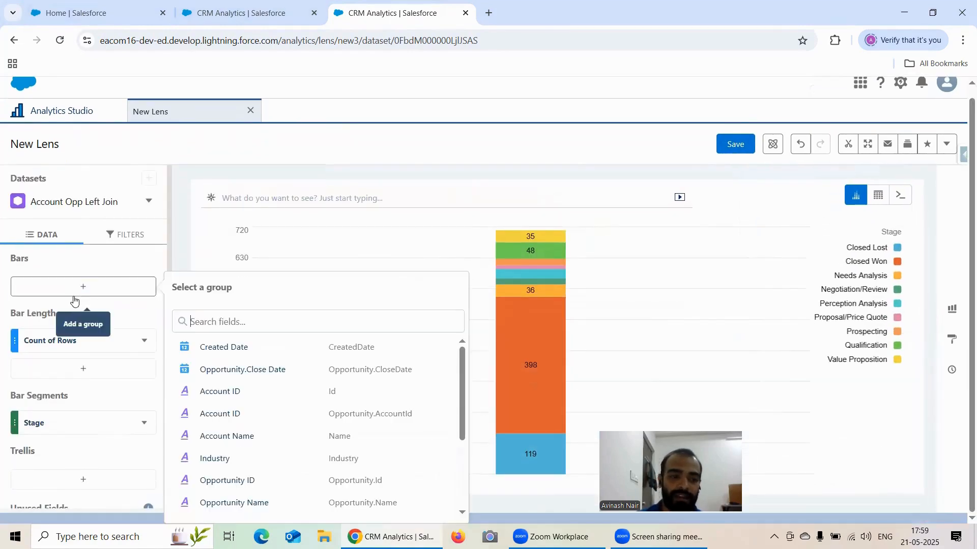
pyautogui.scroll(-3, 257, 364)
pyautogui.scroll(2, 228, 366)
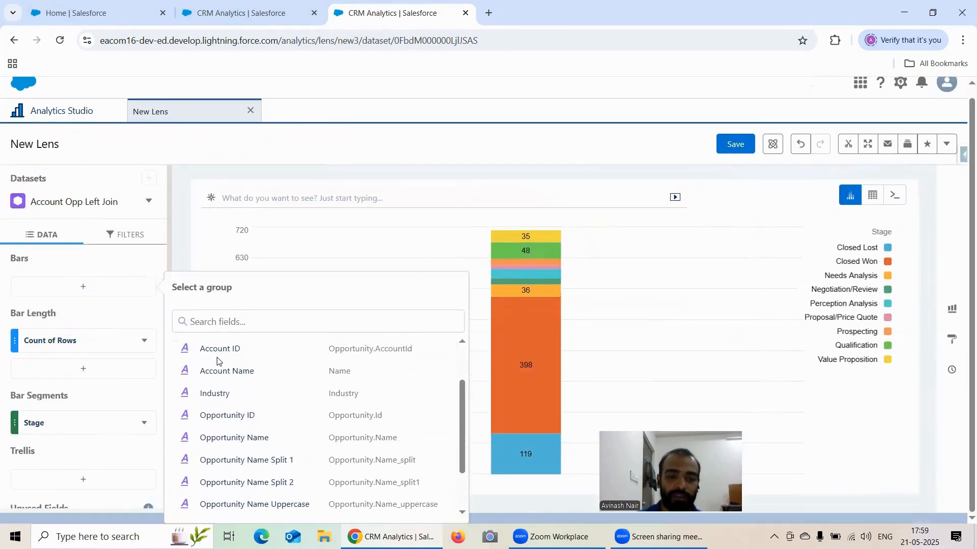
pyautogui.click(230, 396)
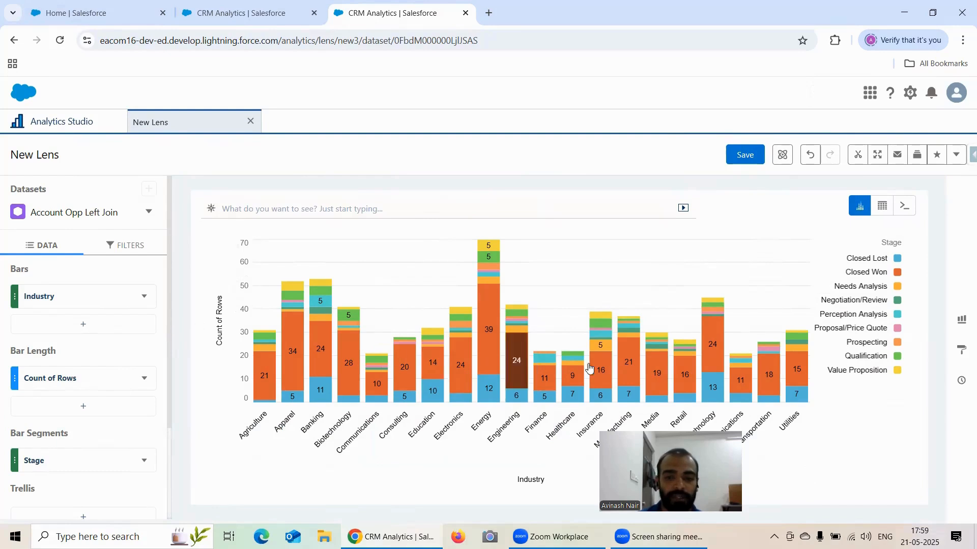
# Set the chart title to "Stacked Column Chart" in the general formatting properties, checking the existing stacked bar lens for reference.
pyautogui.click(960, 320)
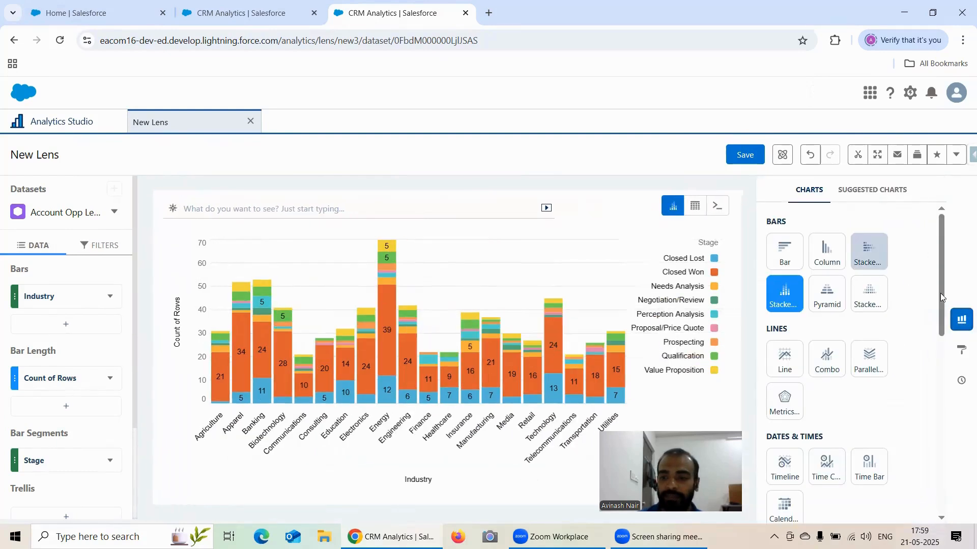
pyautogui.click(961, 348)
pyautogui.click(961, 349)
pyautogui.click(960, 349)
pyautogui.click(802, 296)
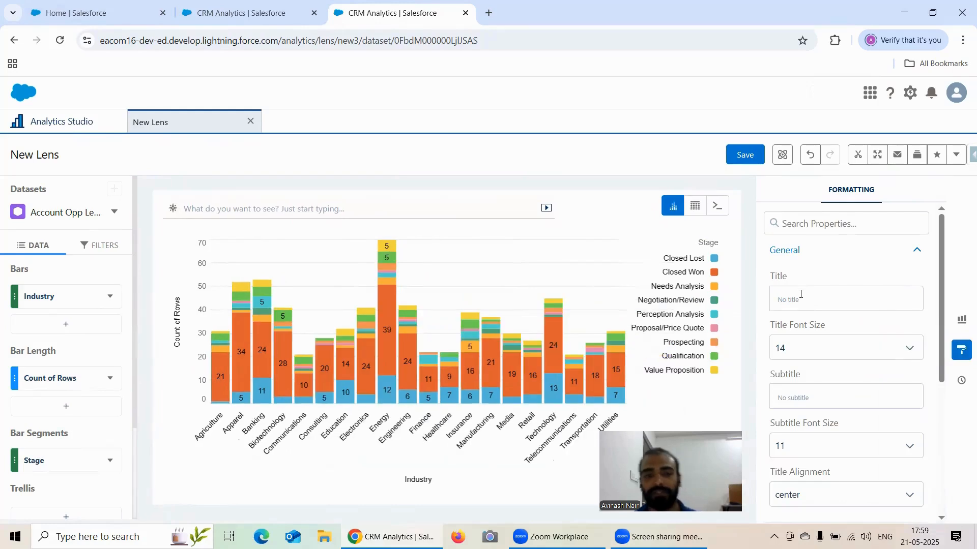
pyautogui.click(270, 13)
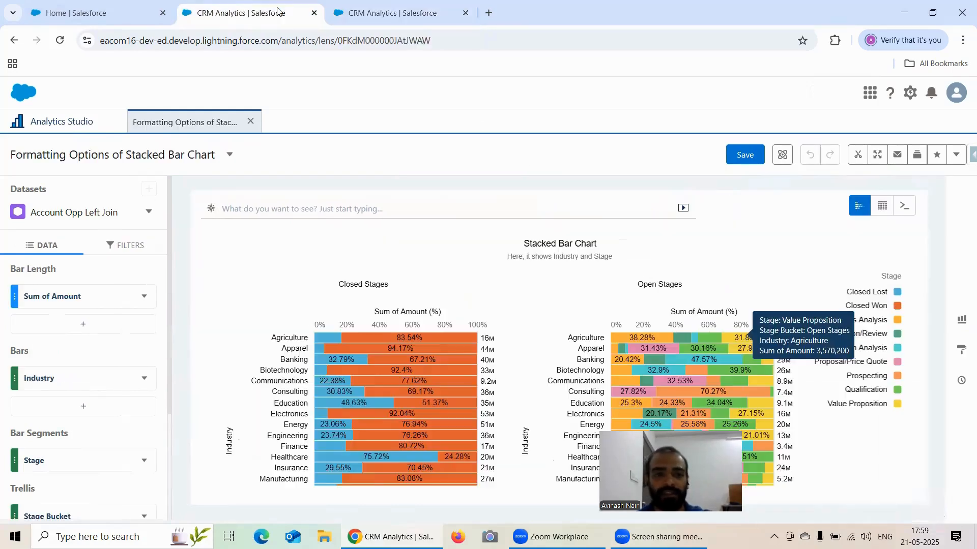
pyautogui.click(376, 10)
pyautogui.write('Stac')
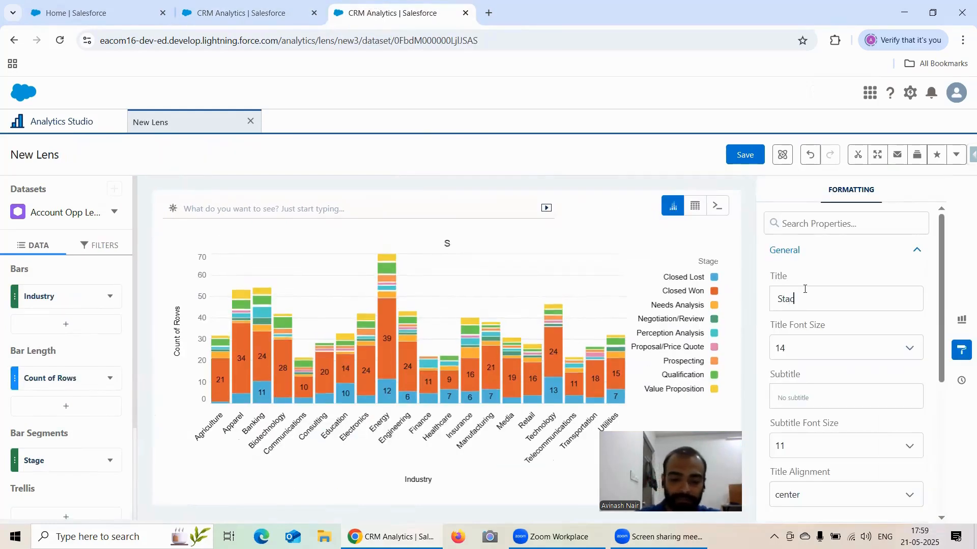
pyautogui.write('ked Colu')
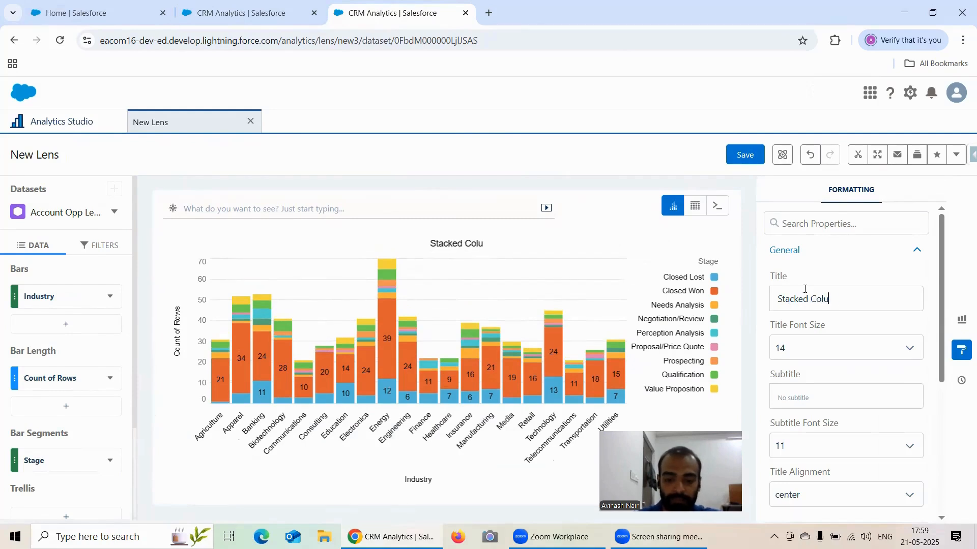
pyautogui.write('mn Ch')
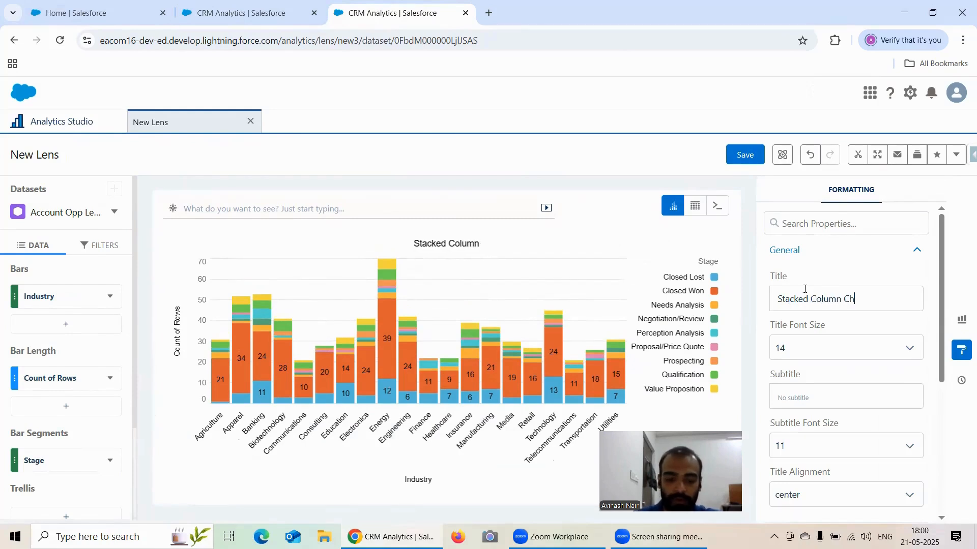
pyautogui.write('art')
# Examine the general title settings and the Stacked Column Chart options for value display and decimal digits.
pyautogui.scroll(-5, 905, 286)
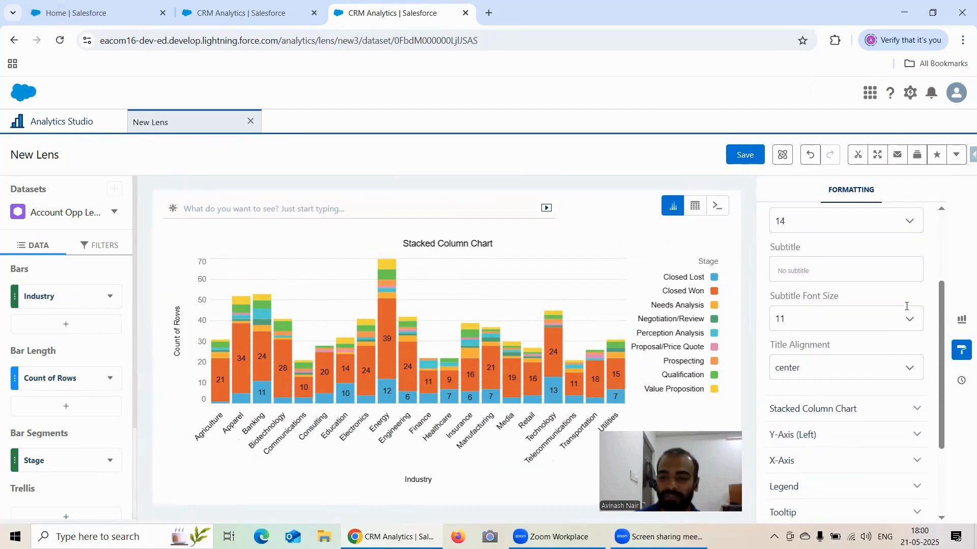
pyautogui.scroll(2, 876, 345)
pyautogui.scroll(1, 848, 257)
pyautogui.scroll(-4, 845, 264)
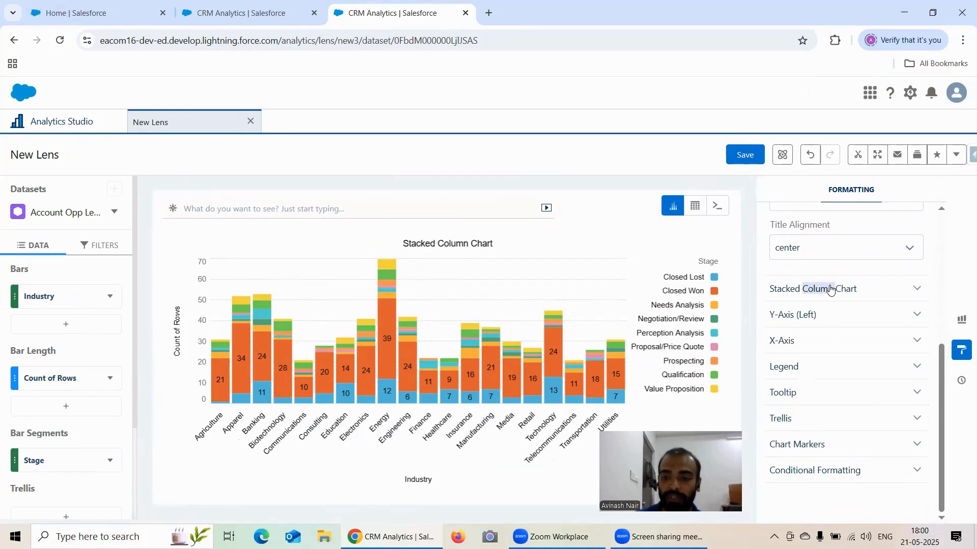
pyautogui.click(859, 290)
pyautogui.scroll(-1, 865, 267)
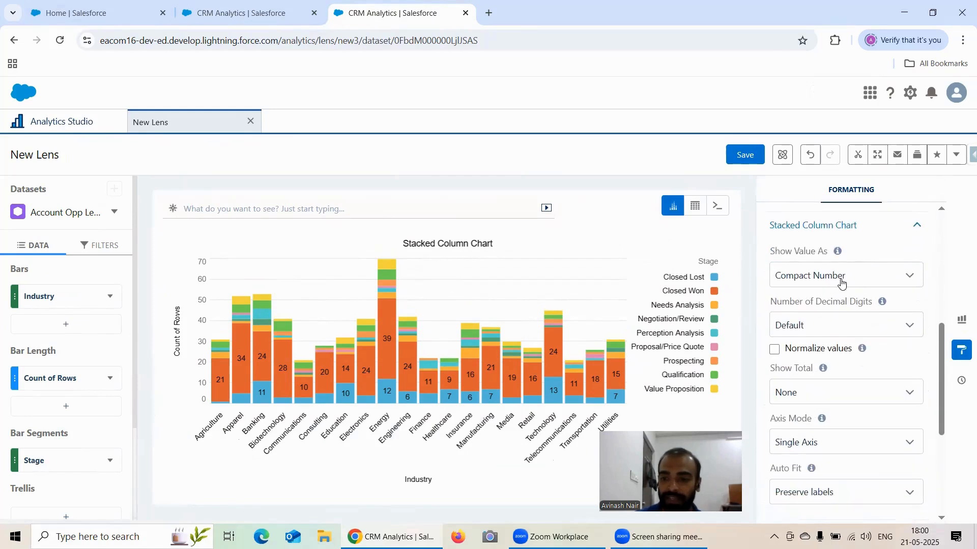
pyautogui.click(842, 277)
pyautogui.click(871, 283)
pyautogui.scroll(-1, 871, 282)
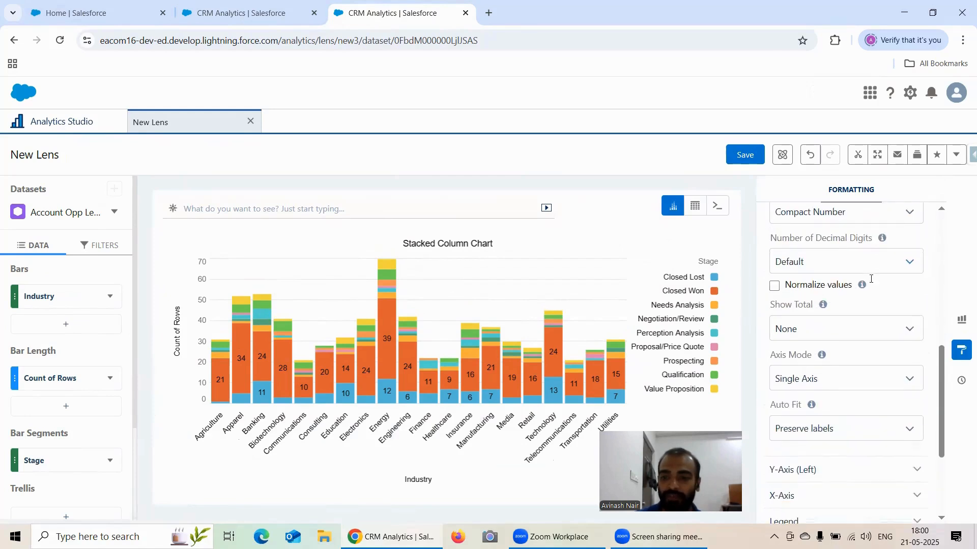
# Try normalizing the stacked column values, and turn normalization off again.
pyautogui.click(775, 286)
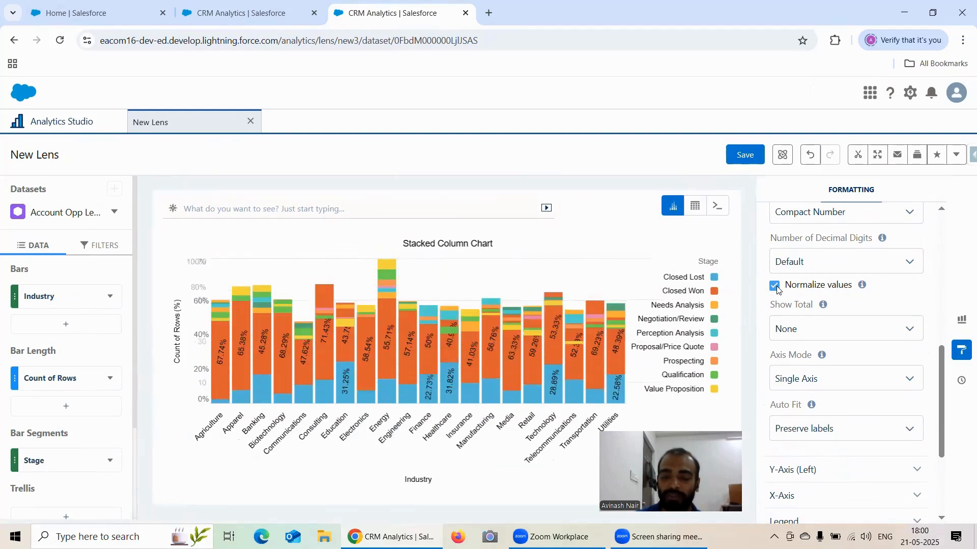
pyautogui.click(775, 287)
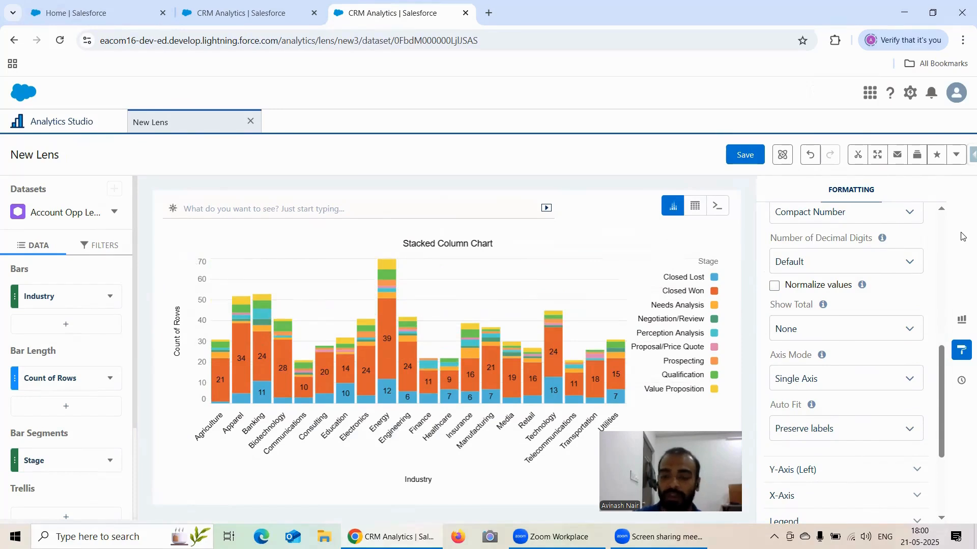
# Review the total, axis mode and auto-fit options, plus the Y-axis and X-axis formatting settings.
pyautogui.scroll(-1, 842, 319)
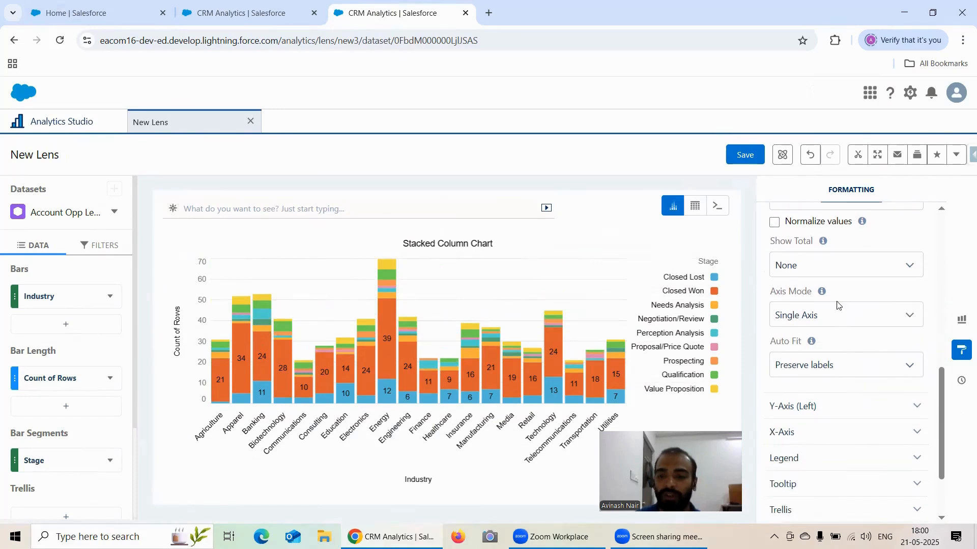
pyautogui.scroll(-1, 873, 343)
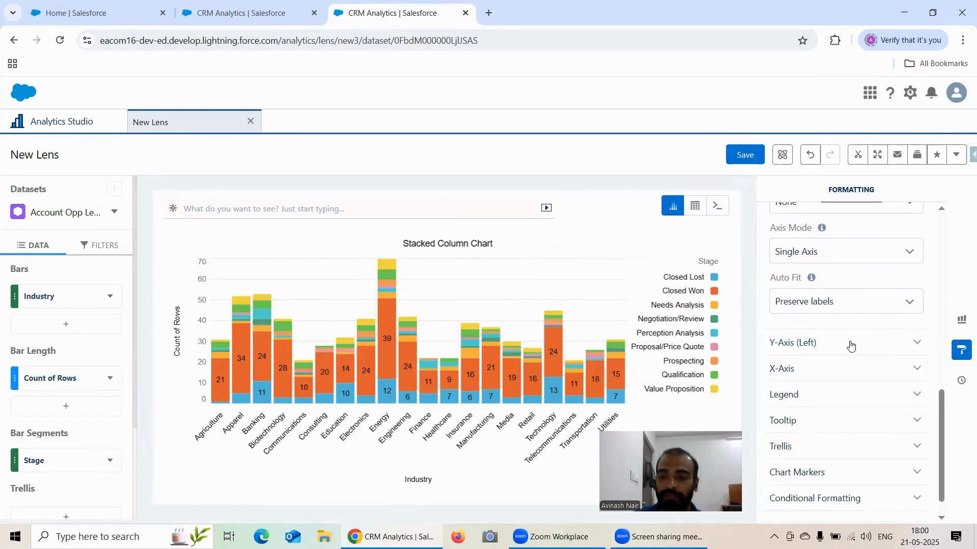
pyautogui.scroll(-1, 872, 328)
pyautogui.click(833, 314)
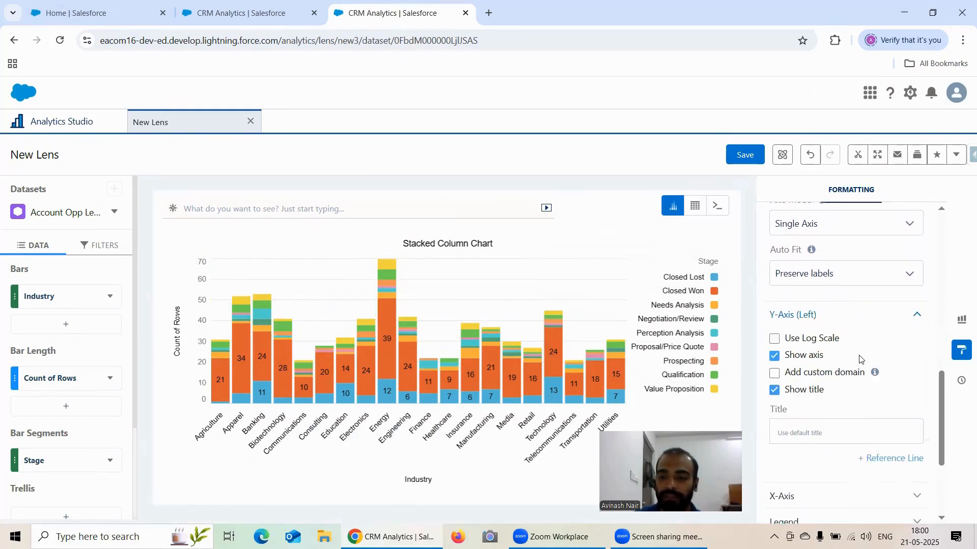
pyautogui.scroll(-1, 861, 360)
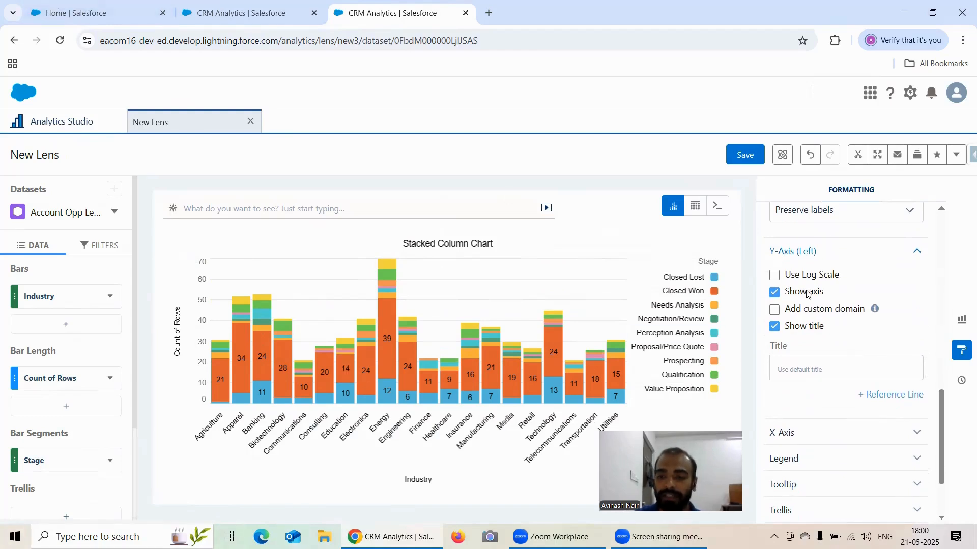
pyautogui.scroll(-1, 807, 305)
pyautogui.click(811, 369)
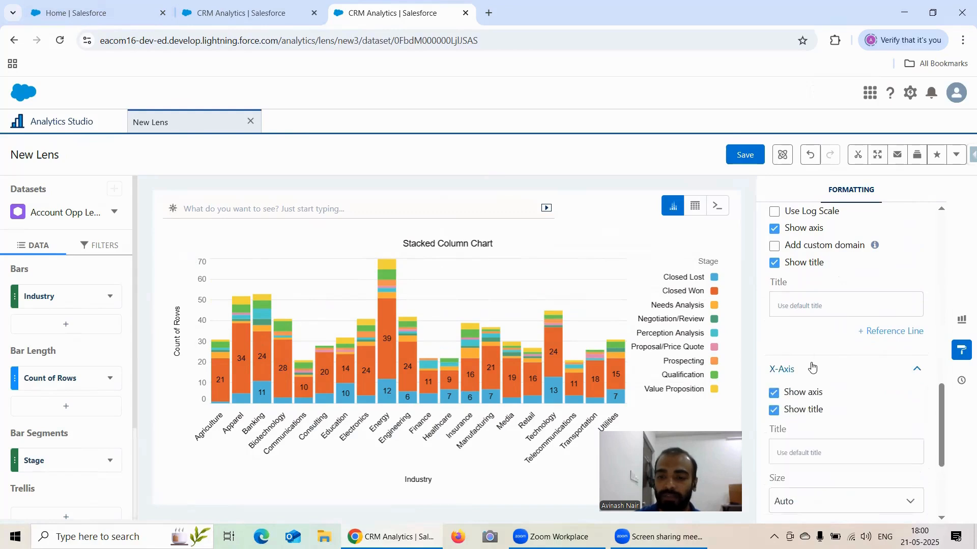
pyautogui.scroll(-1, 833, 348)
pyautogui.scroll(-1, 833, 350)
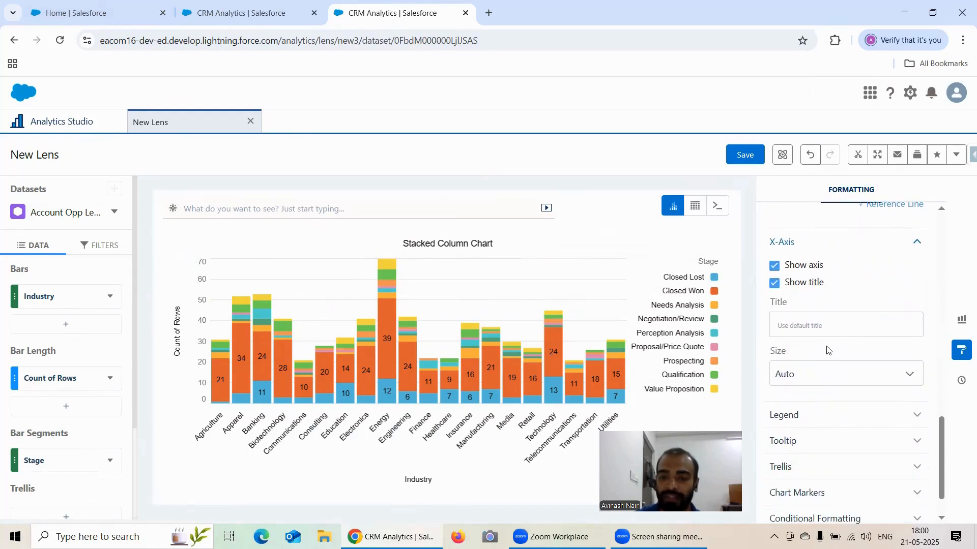
pyautogui.scroll(1, 839, 305)
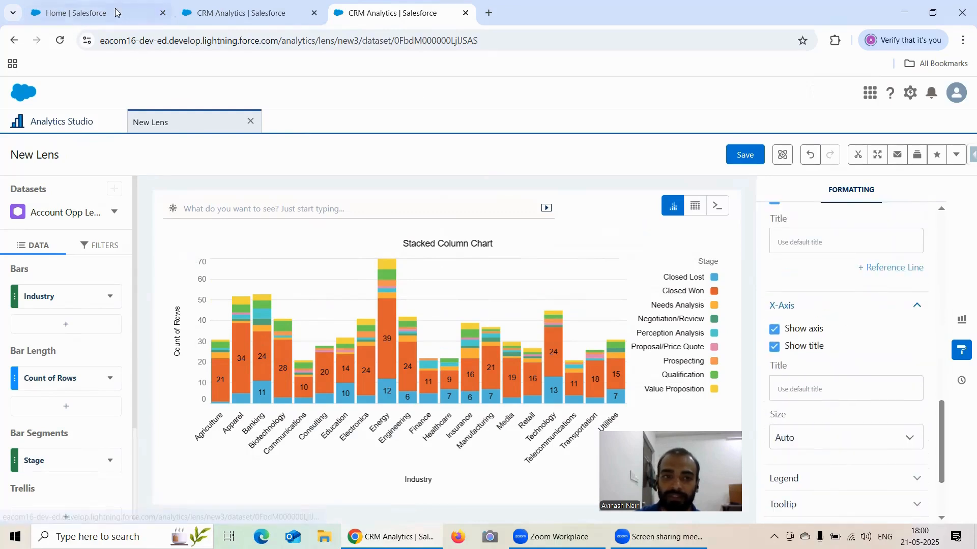
# Compare with the existing stacked bar lens, and review the size options for the column chart's X-axis.
pyautogui.click(211, 15)
pyautogui.scroll(-3, 758, 308)
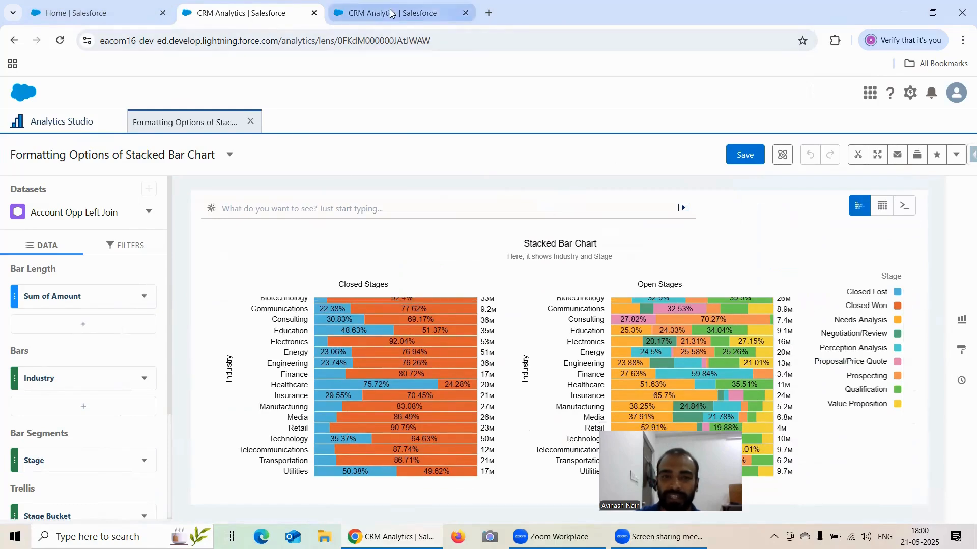
pyautogui.click(373, 14)
pyautogui.scroll(-2, 890, 325)
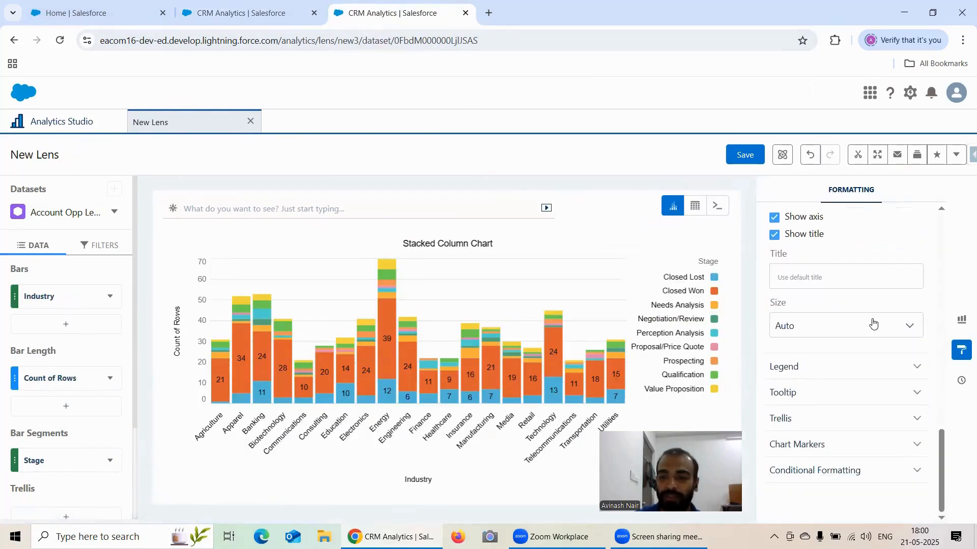
pyautogui.click(822, 325)
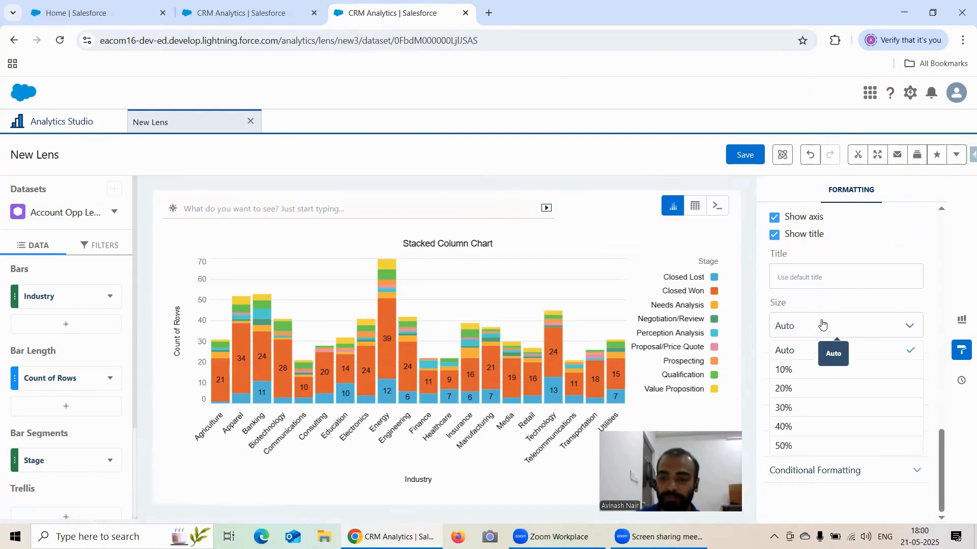
pyautogui.click(844, 297)
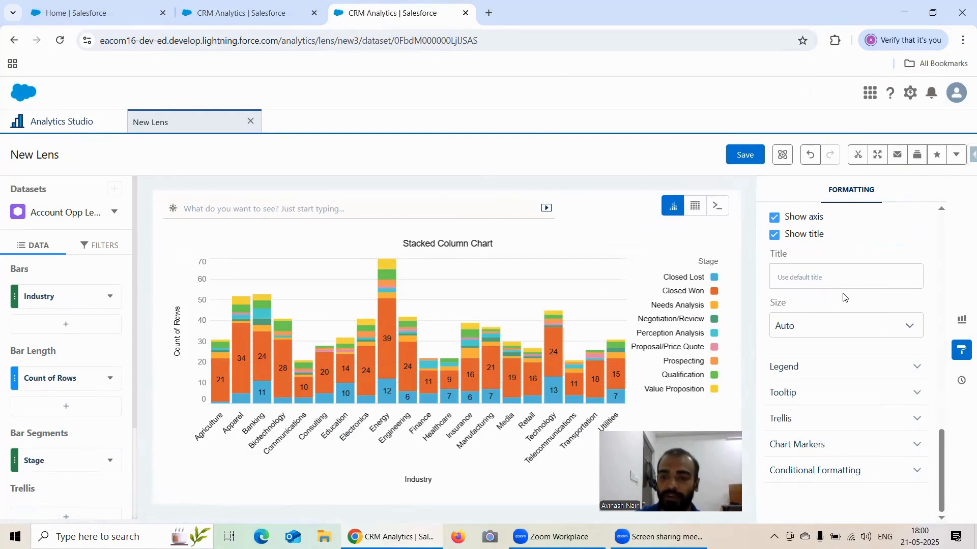
# Examine the Legend, Tooltip, Trellis and Chart Markers formatting options of the stacked column chart.
pyautogui.click(845, 366)
pyautogui.scroll(-3, 850, 304)
pyautogui.scroll(-1, 853, 275)
pyautogui.click(842, 393)
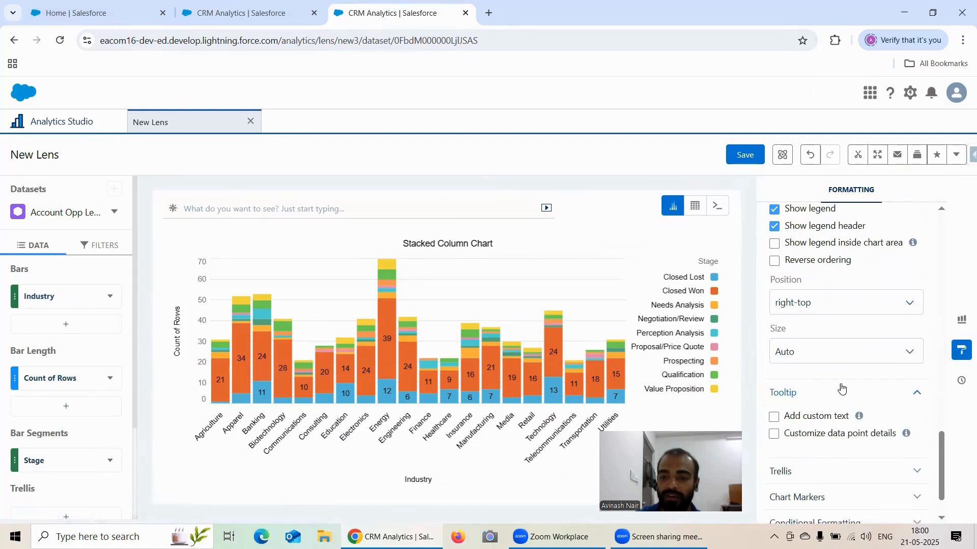
pyautogui.scroll(-1, 848, 360)
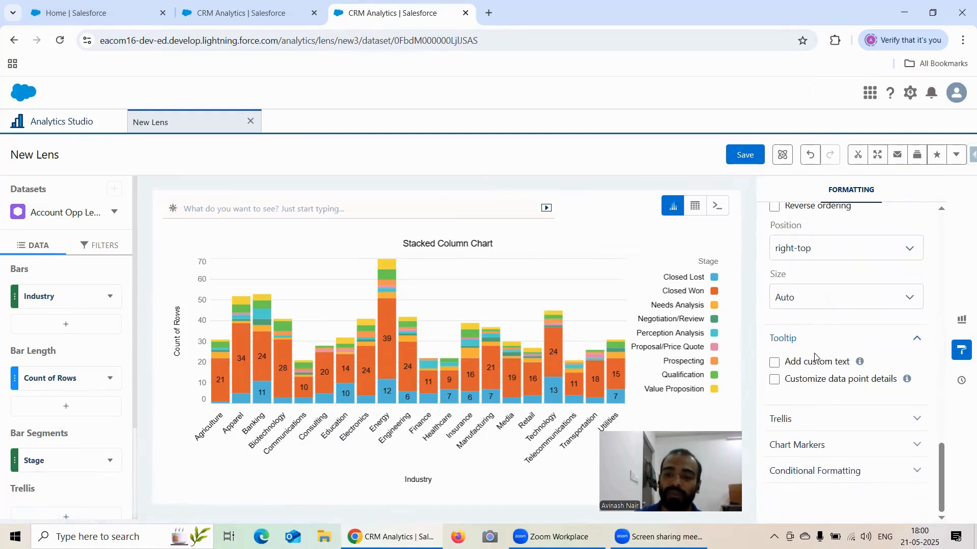
pyautogui.click(822, 418)
pyautogui.scroll(-1, 838, 359)
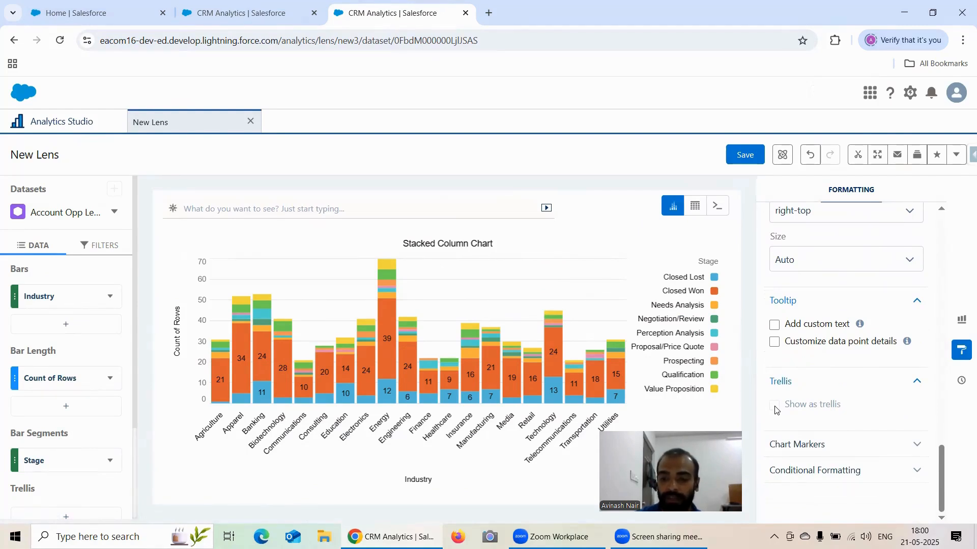
pyautogui.click(829, 441)
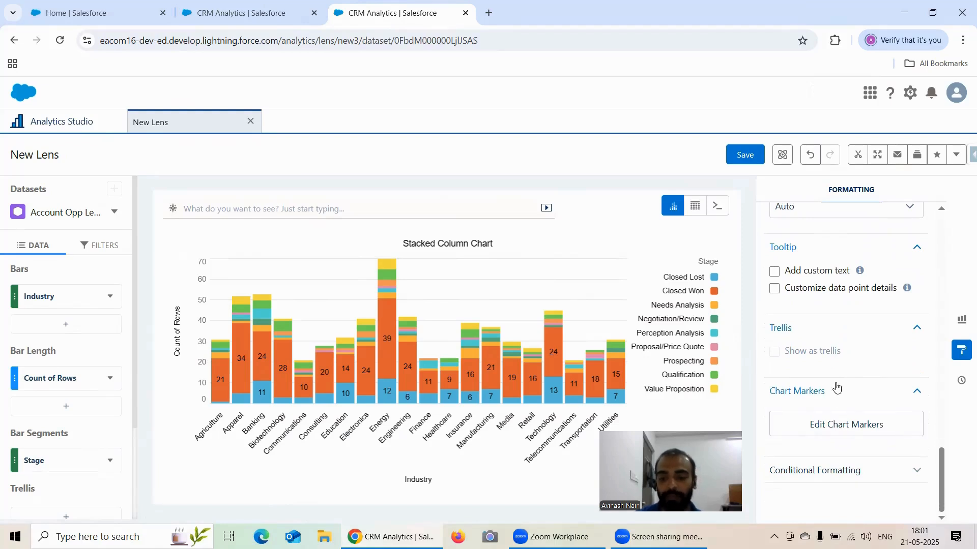
# Apply conditional formatting to Stage and pick Closed Lost as the value to format.
pyautogui.click(849, 472)
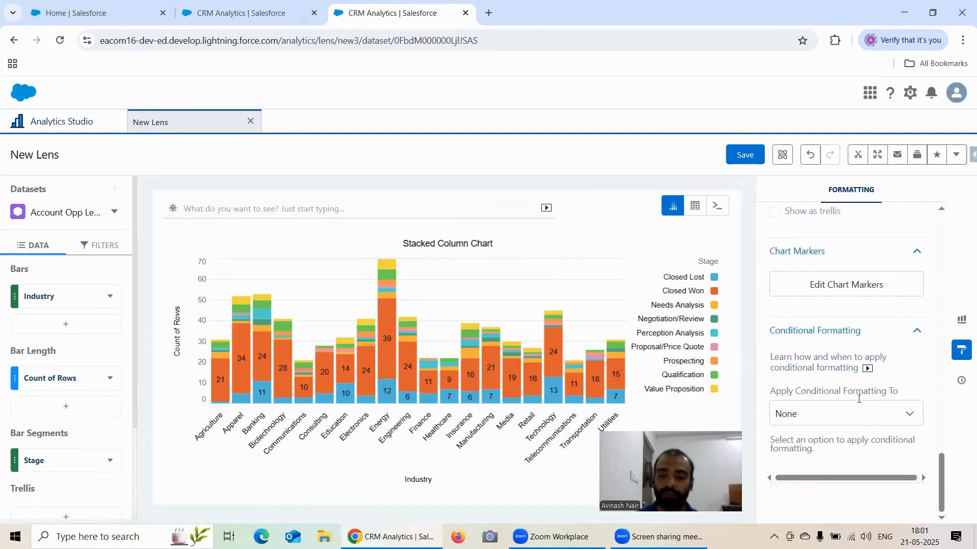
pyautogui.click(838, 415)
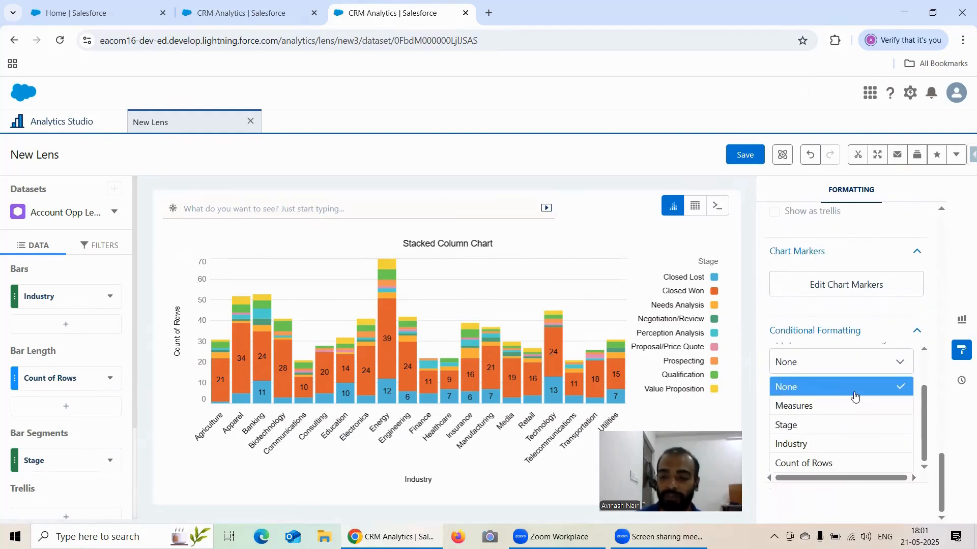
pyautogui.click(828, 424)
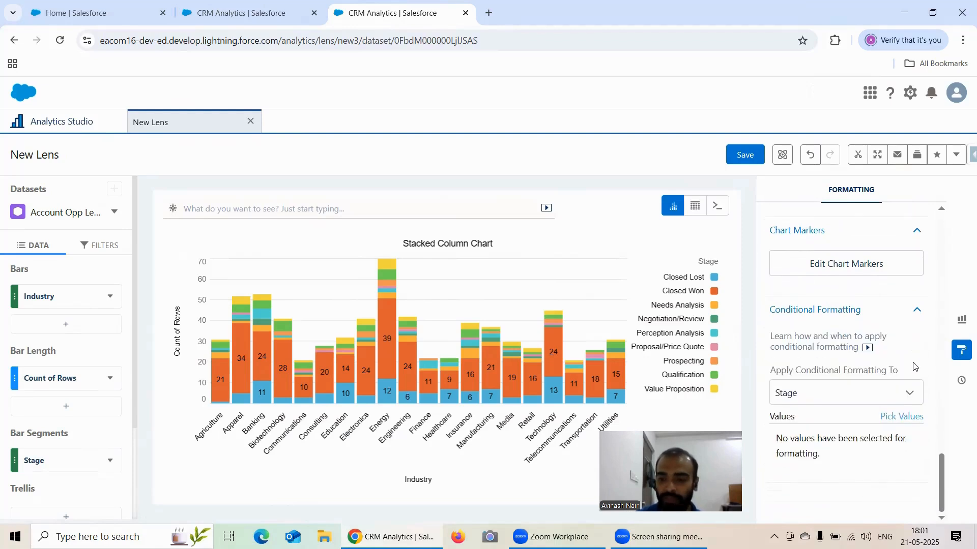
pyautogui.click(908, 417)
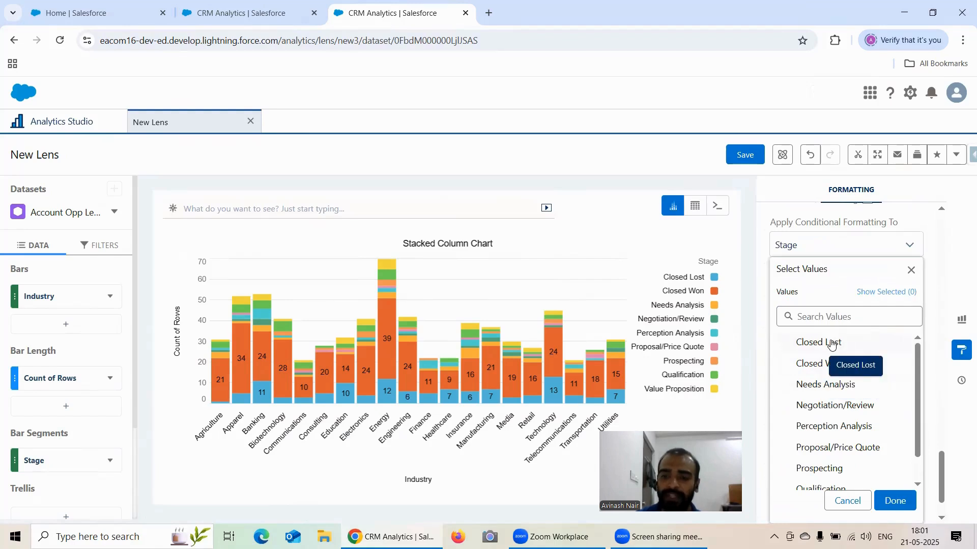
pyautogui.click(894, 501)
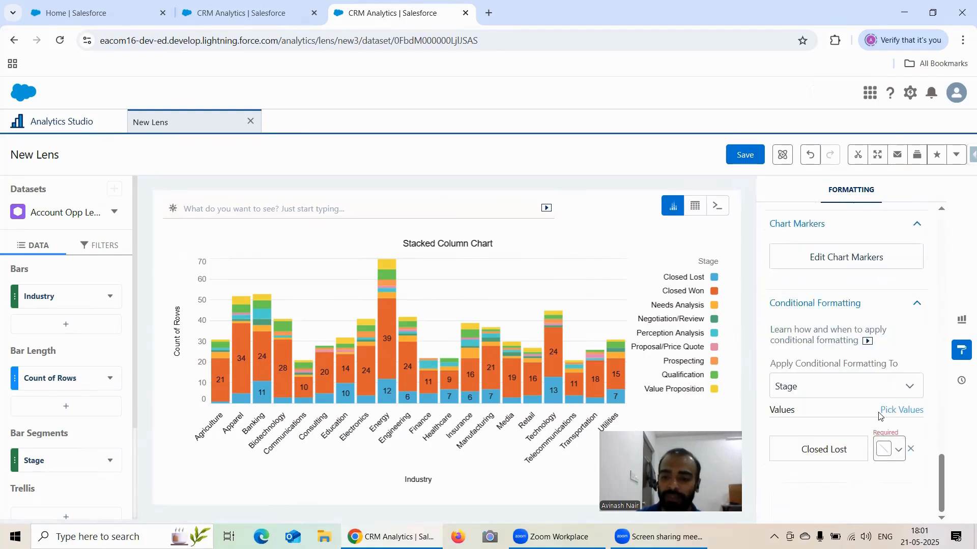
# Set the conditional formatting color of the Closed Lost stage to dark red.
pyautogui.click(884, 454)
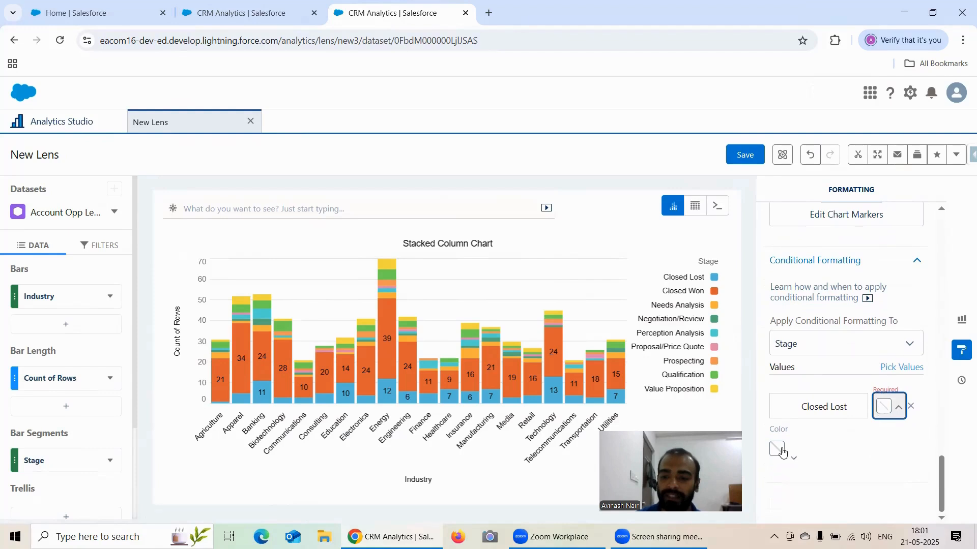
pyautogui.click(779, 450)
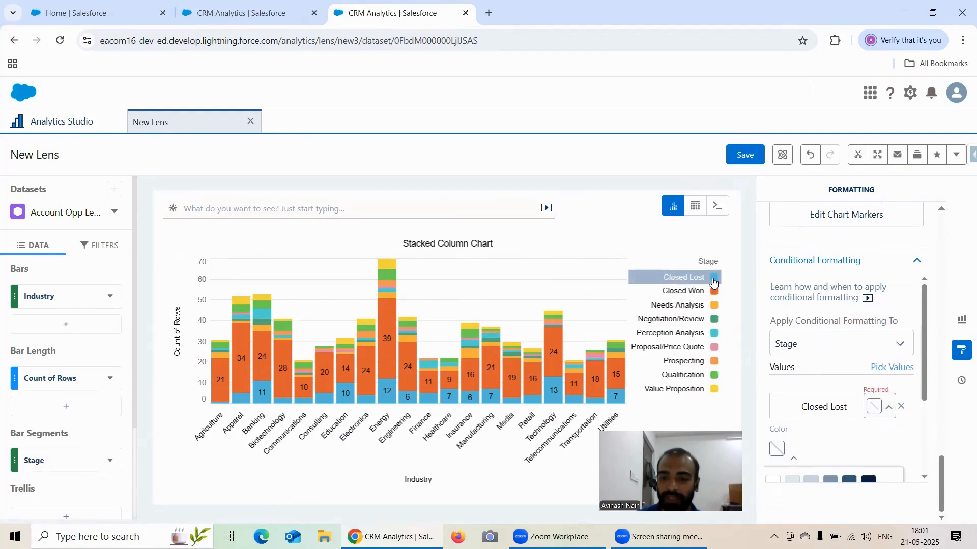
pyautogui.scroll(-3, 911, 377)
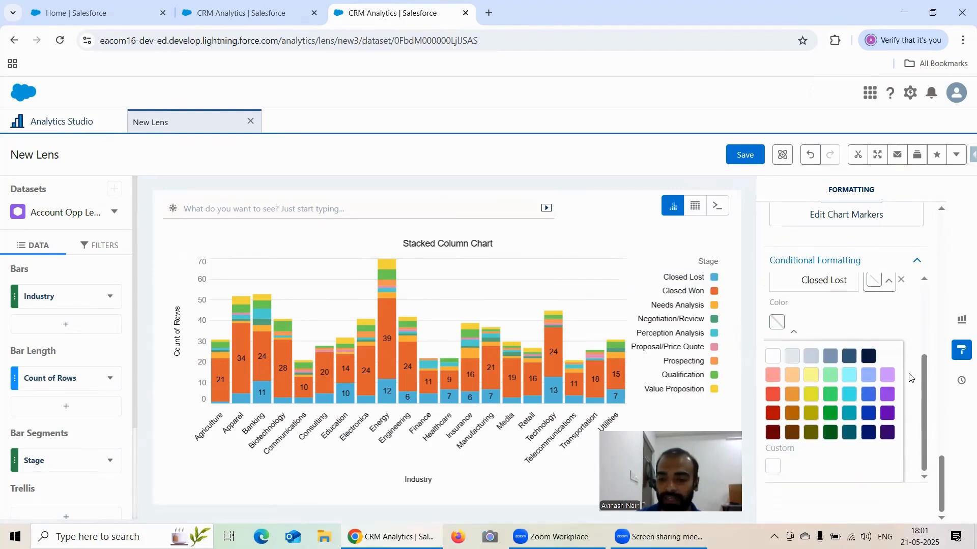
pyautogui.click(771, 416)
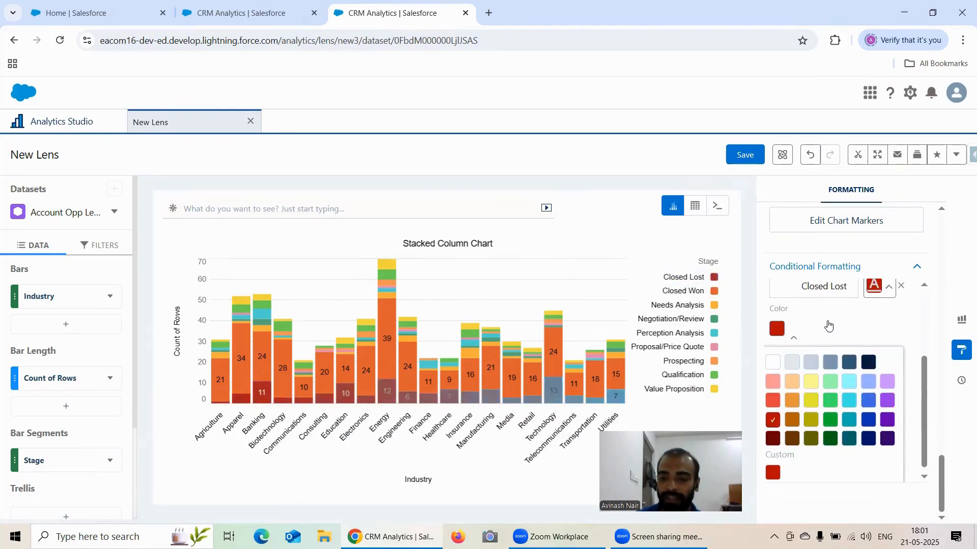
pyautogui.click(884, 338)
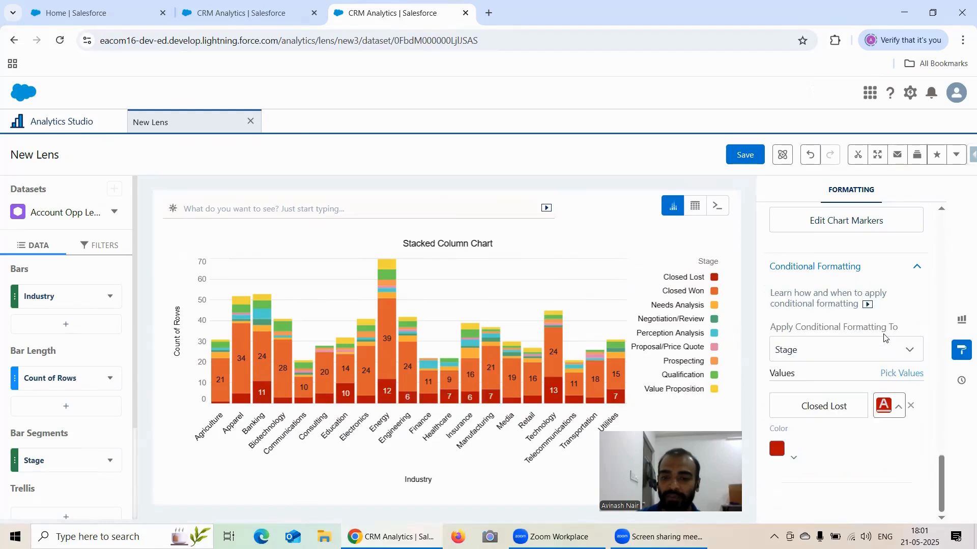
# Add Closed Won to the conditionally formatted Stage values and color it dark green.
pyautogui.click(902, 374)
pyautogui.scroll(-1, 854, 359)
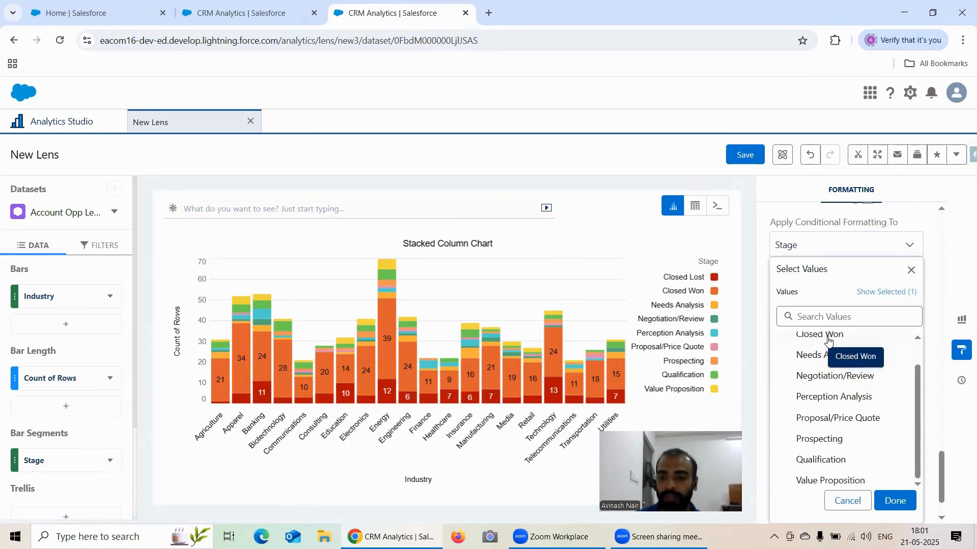
pyautogui.click(894, 501)
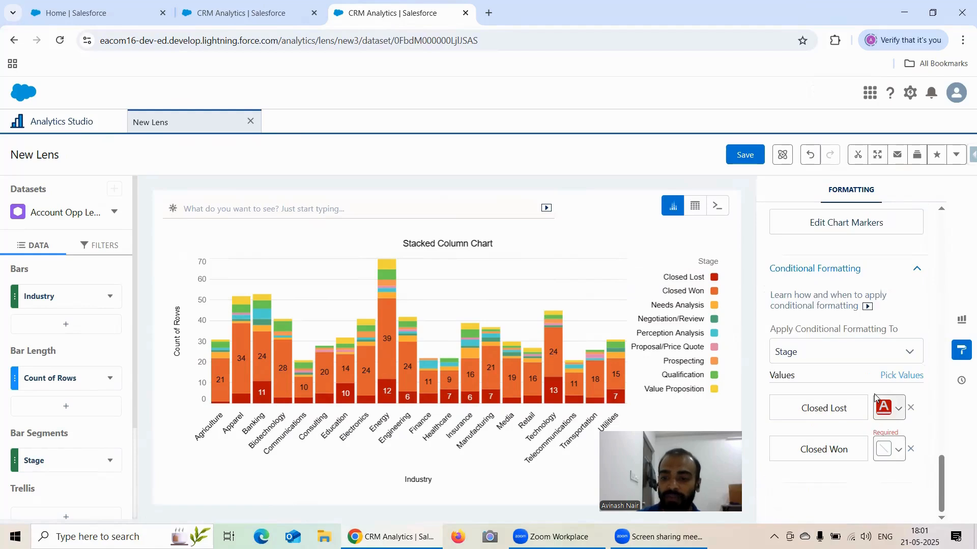
pyautogui.click(885, 447)
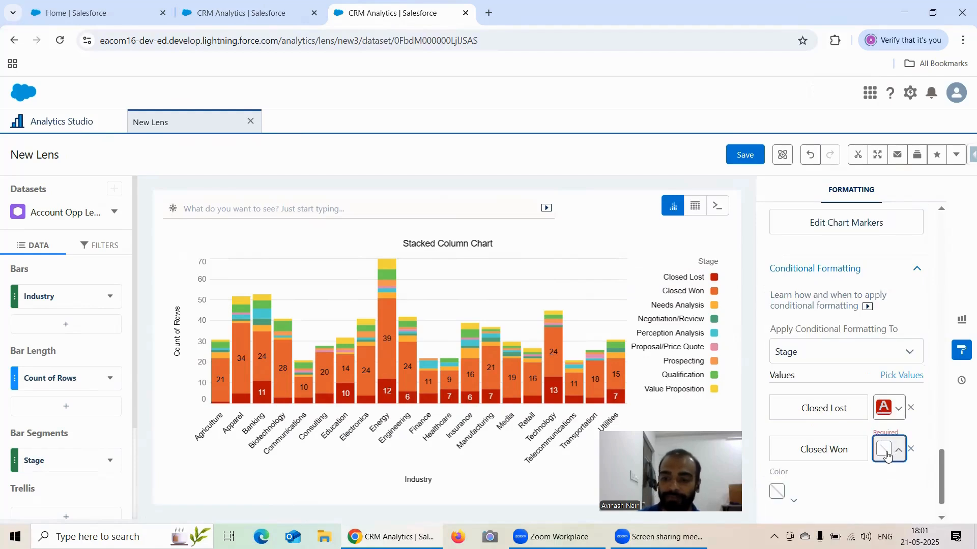
pyautogui.click(775, 451)
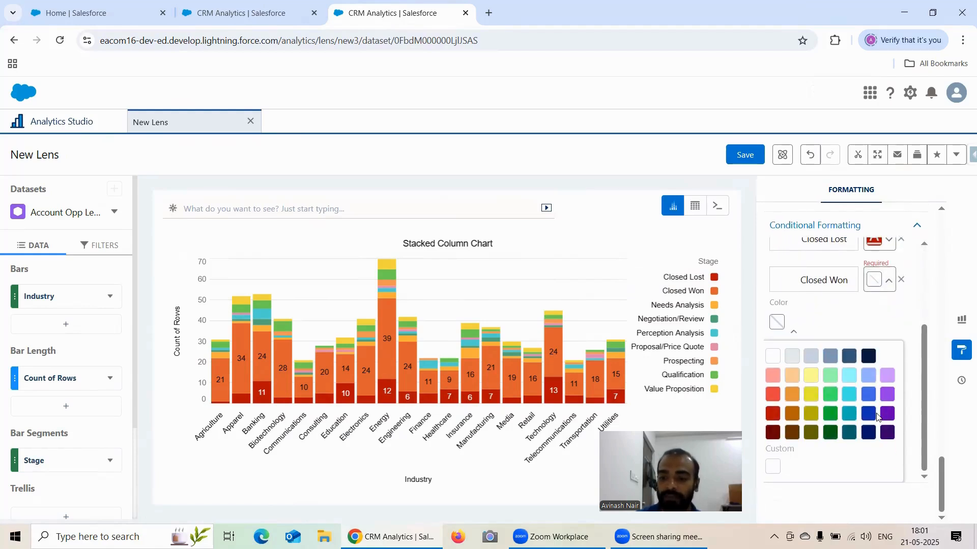
pyautogui.click(830, 414)
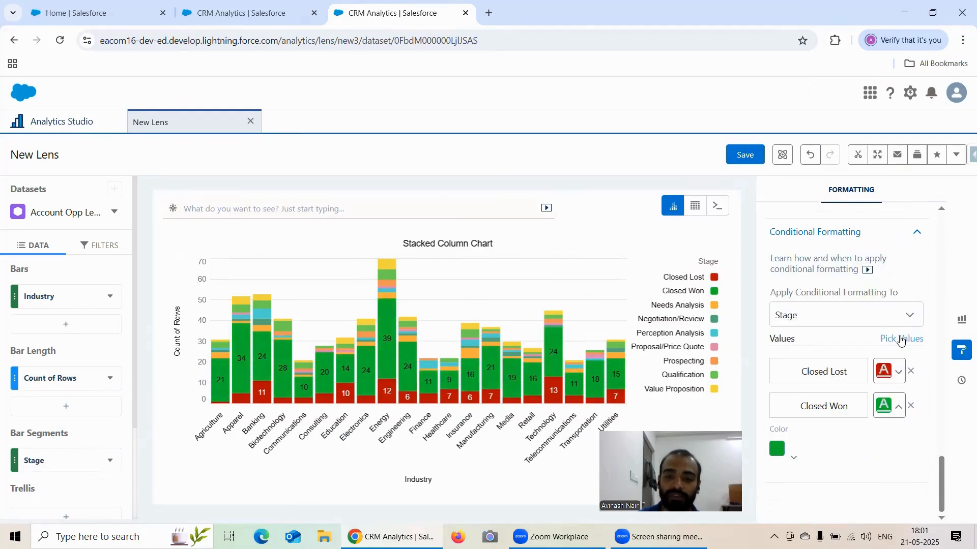
# Review which fields conditional formatting can be applied to, keeping Stage selected.
pyautogui.click(815, 318)
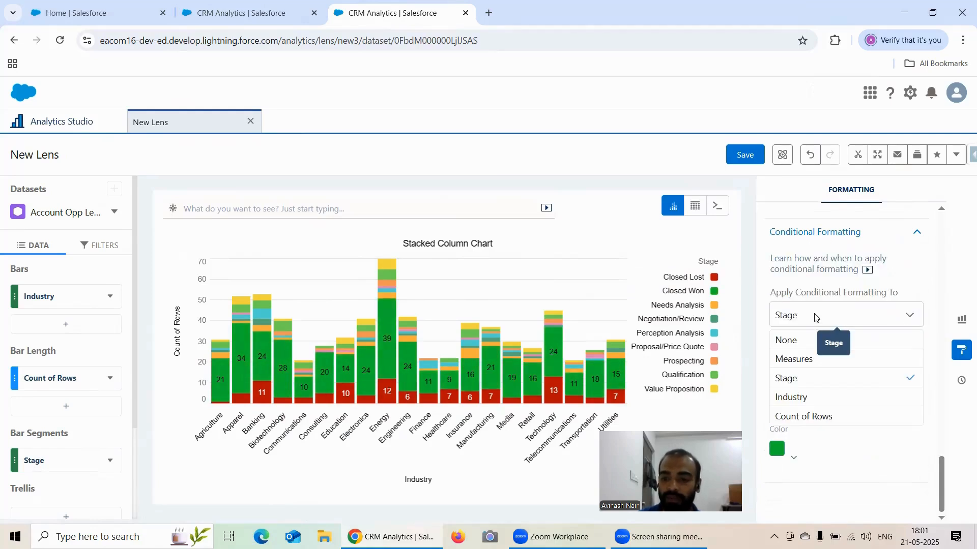
pyautogui.click(860, 319)
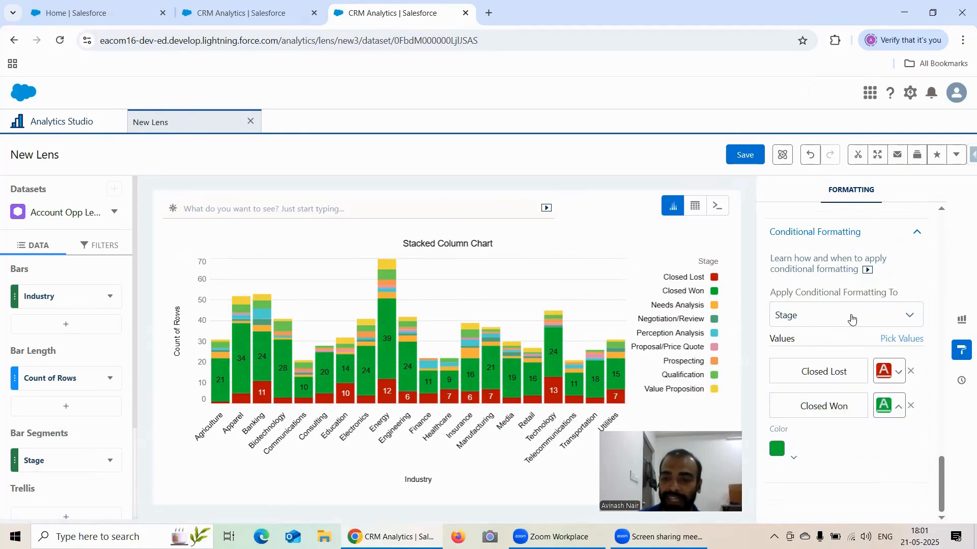
pyautogui.click(852, 319)
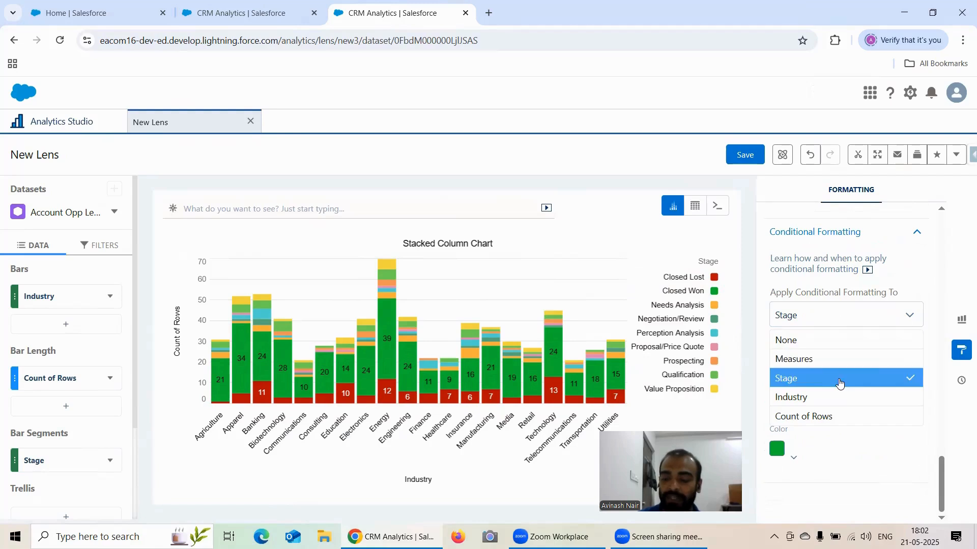
pyautogui.click(839, 384)
# Add Qualification to the conditionally formatted Stage values, trying pink before coloring it light gray.
pyautogui.scroll(-1, 872, 353)
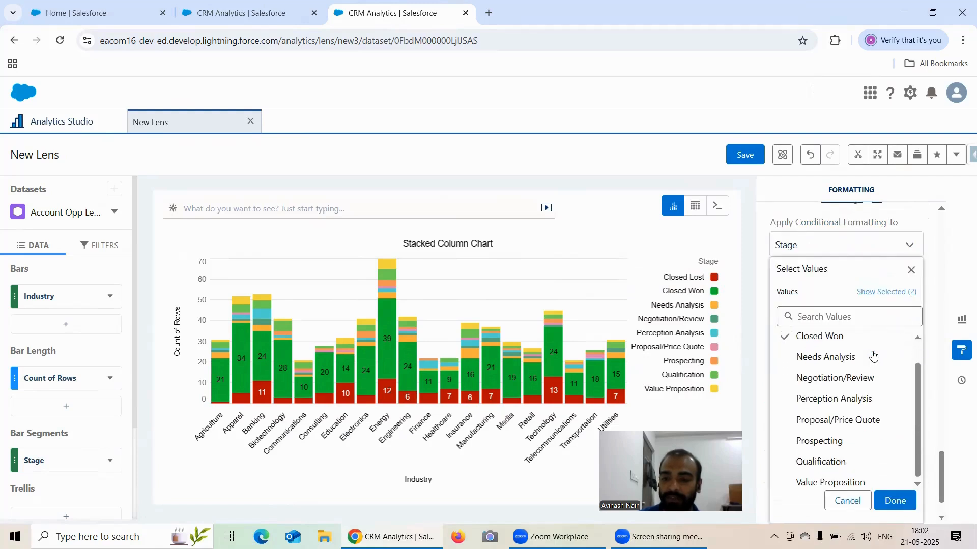
pyautogui.click(839, 460)
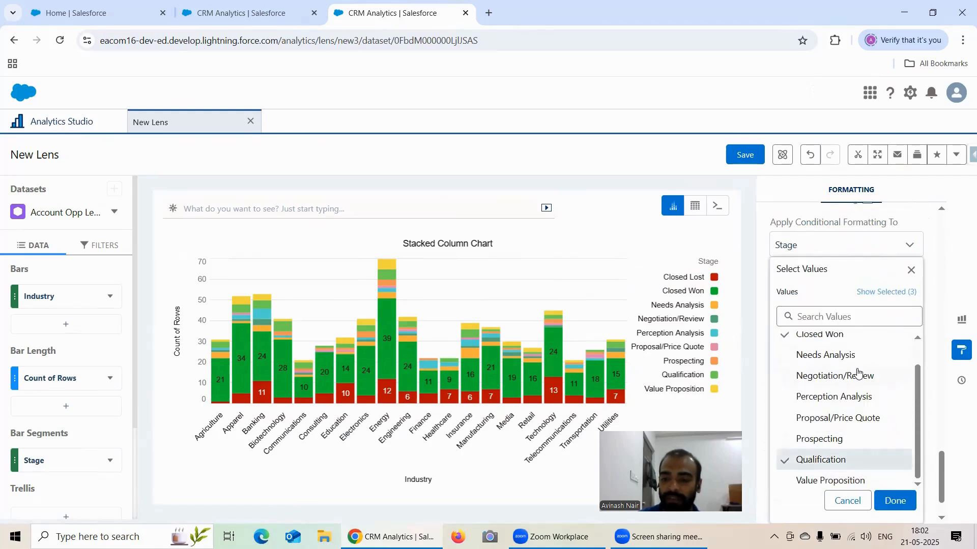
pyautogui.click(894, 500)
pyautogui.click(887, 458)
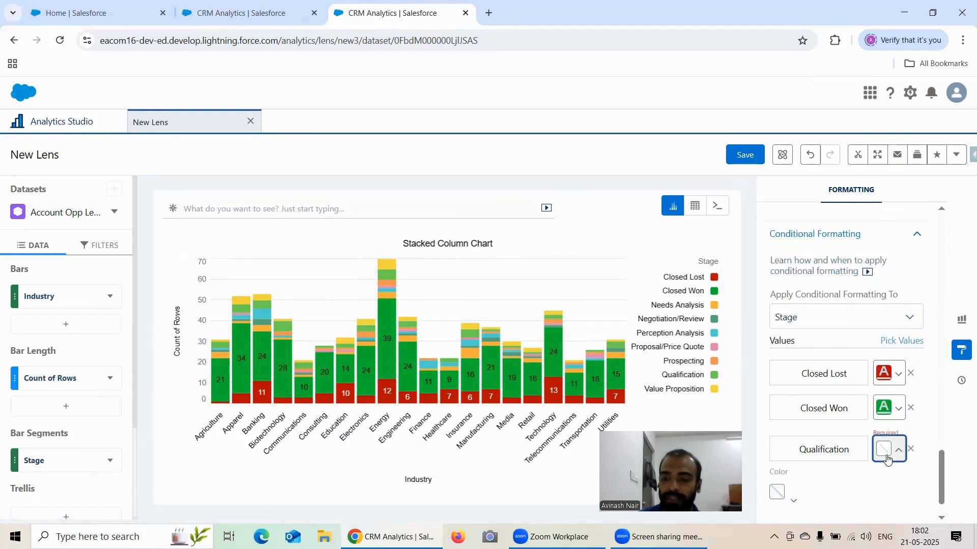
pyautogui.click(777, 451)
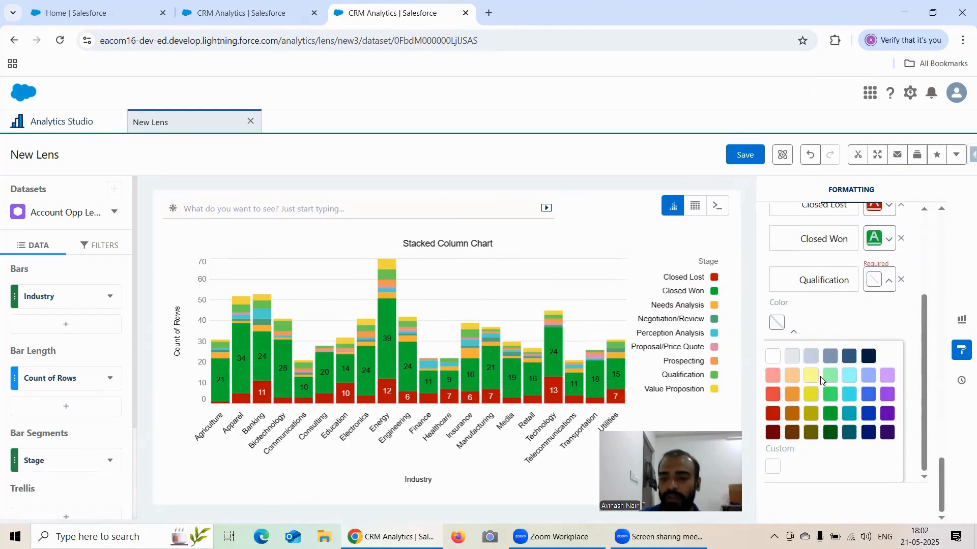
pyautogui.click(773, 376)
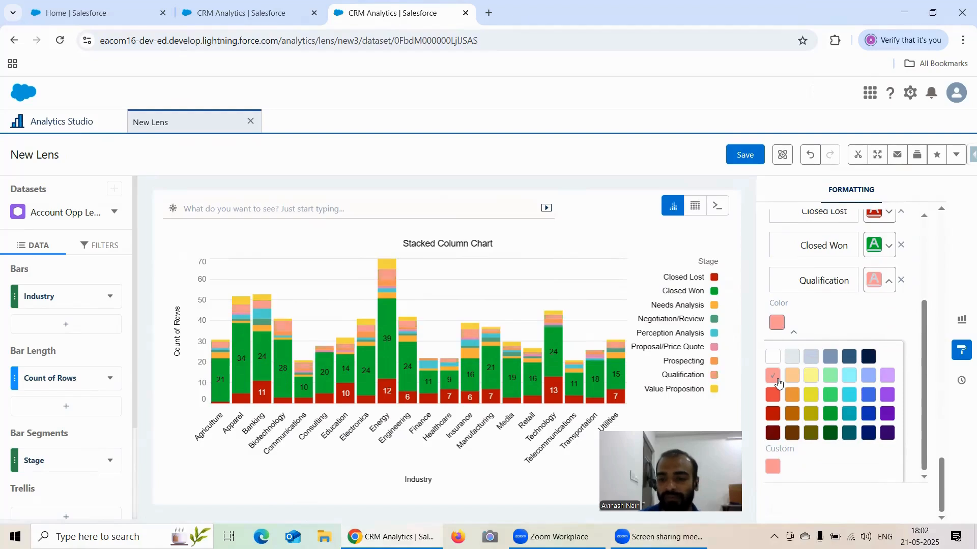
pyautogui.click(792, 358)
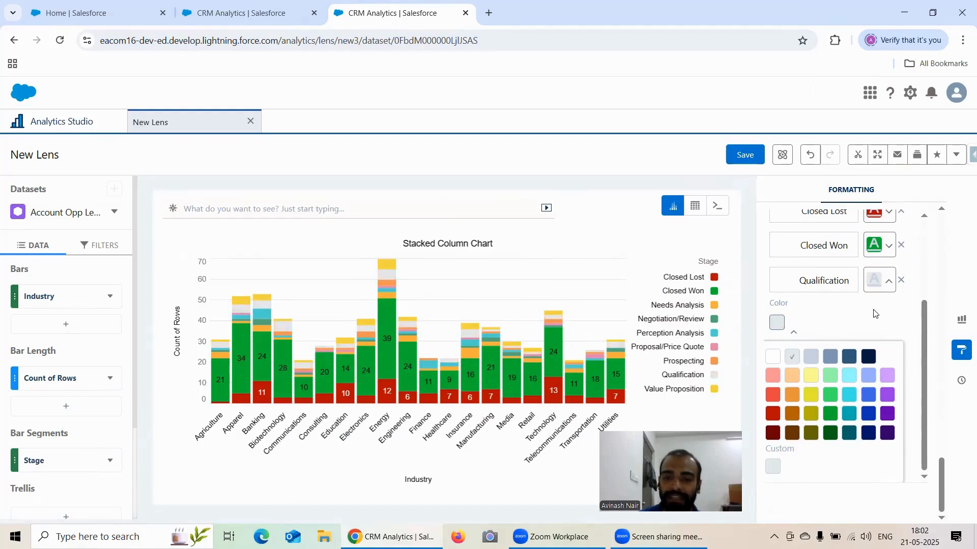
pyautogui.click(836, 321)
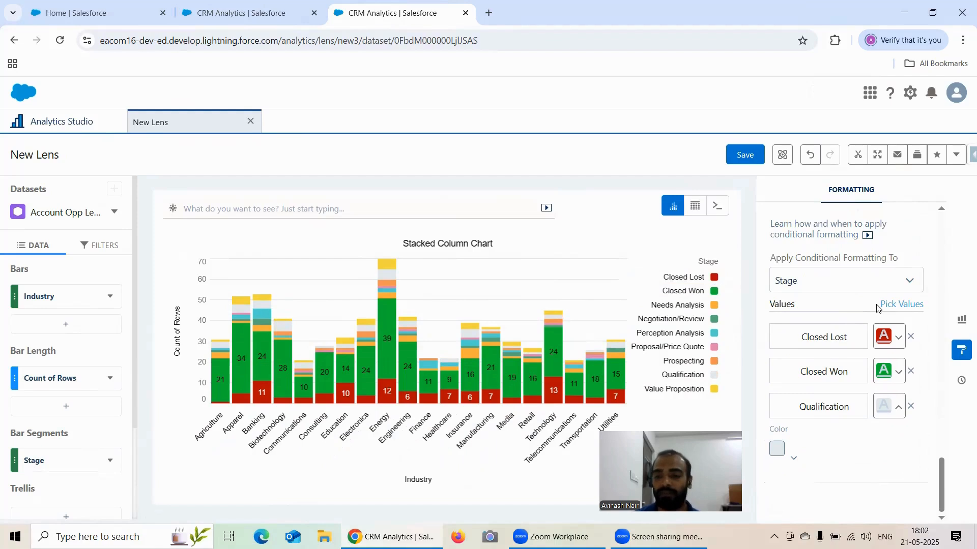
# Try applying the chart's conditional formatting to Industry instead of Stage and examine the resulting column colors.
pyautogui.click(898, 342)
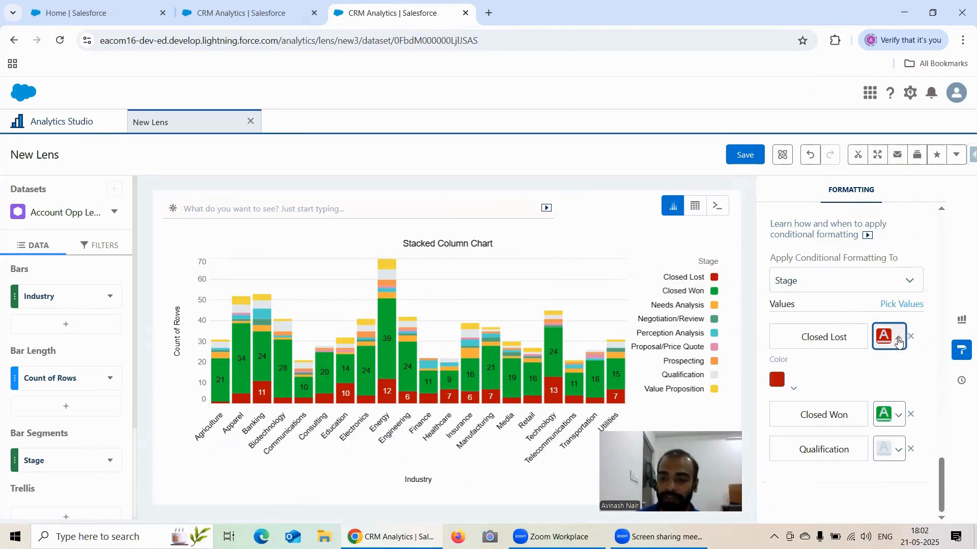
pyautogui.click(806, 282)
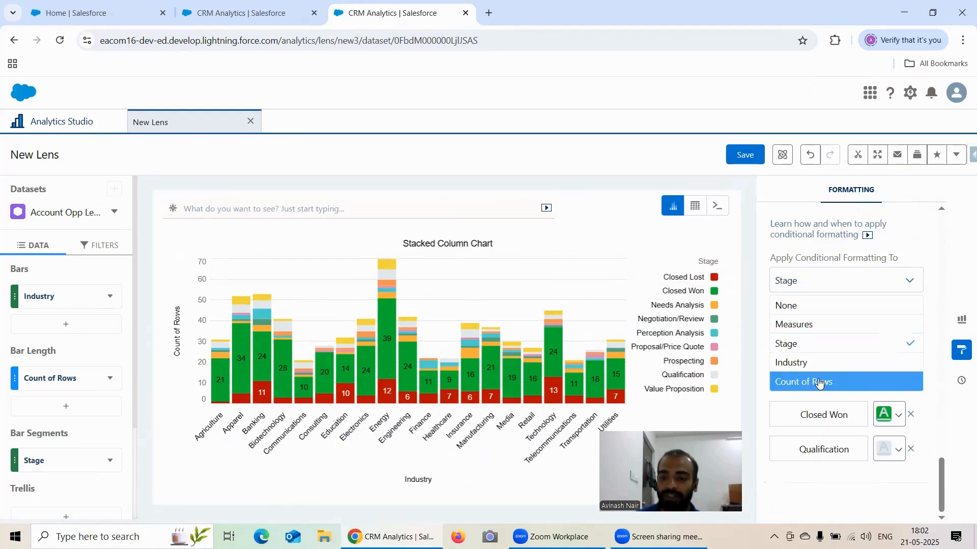
pyautogui.click(828, 363)
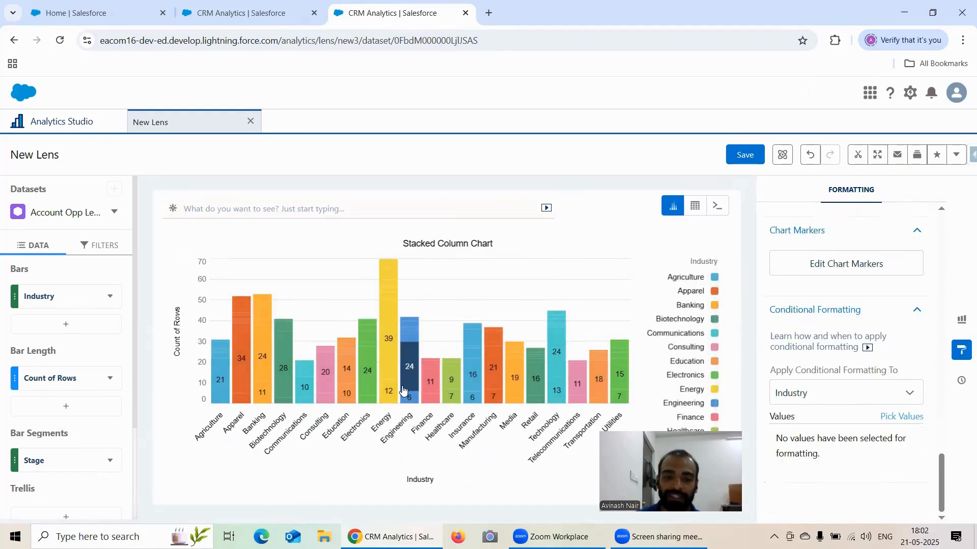
pyautogui.scroll(-2, 83, 399)
pyautogui.scroll(2, 83, 399)
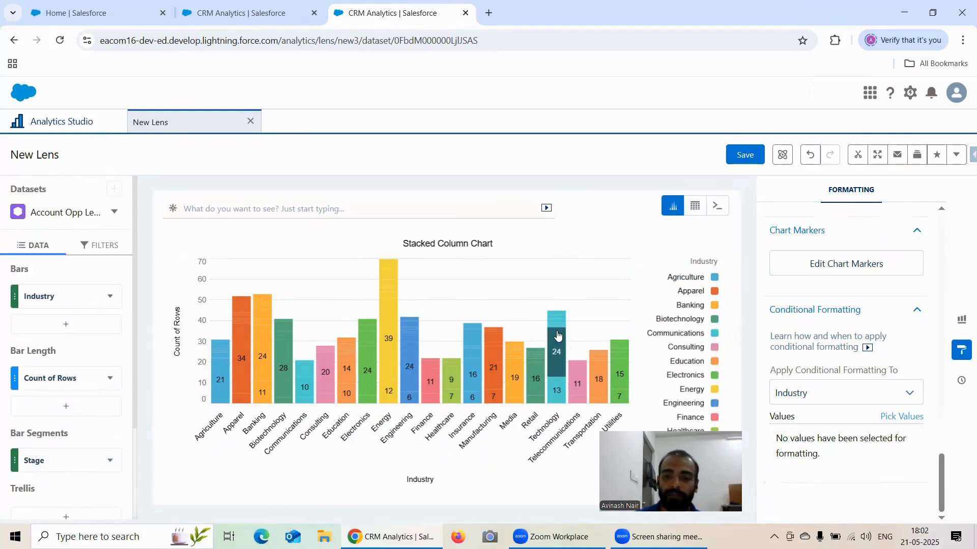
# Switch the conditional formatting back to Stage, then close the formatting options and return to the conditional formatting settings.
pyautogui.click(896, 403)
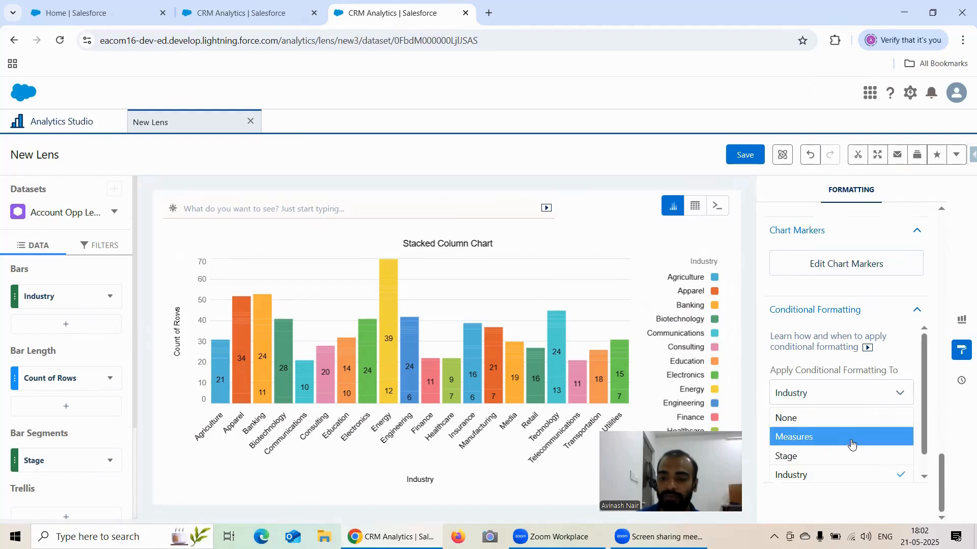
pyautogui.click(846, 457)
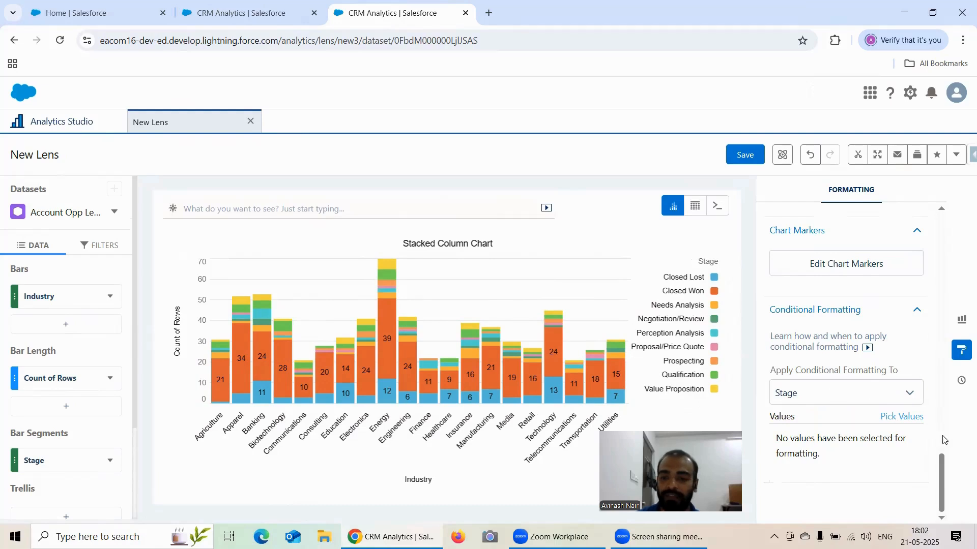
pyautogui.click(962, 351)
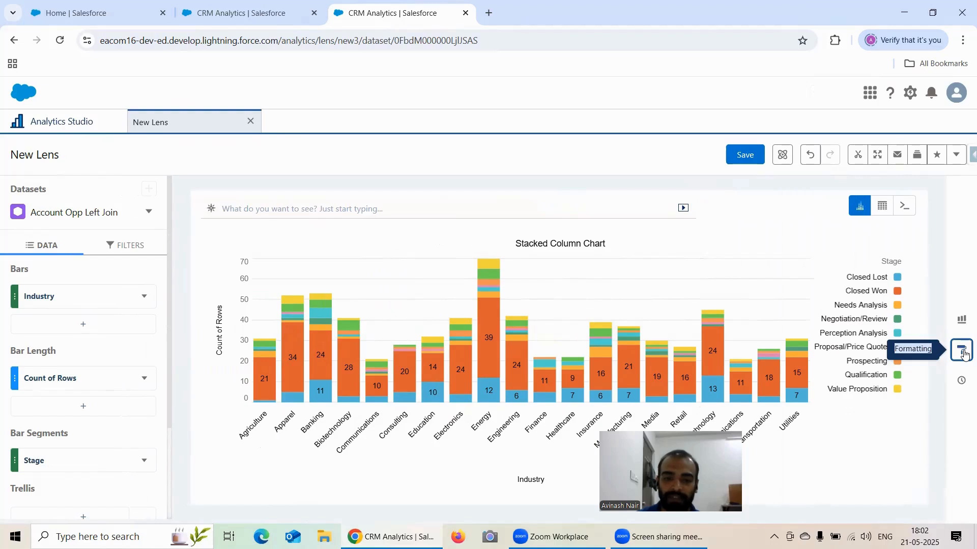
pyautogui.click(962, 351)
pyautogui.scroll(-3, 913, 351)
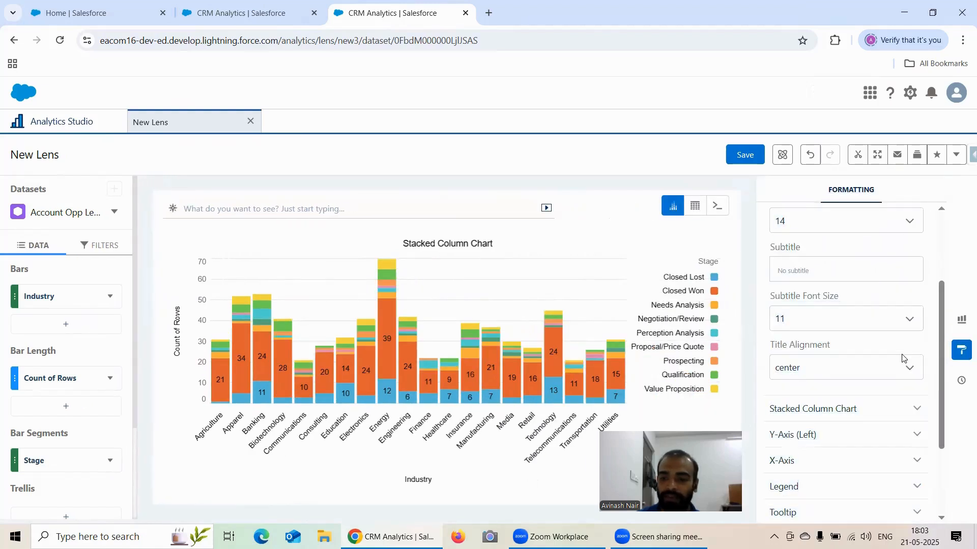
pyautogui.scroll(-3, 865, 396)
pyautogui.click(816, 469)
pyautogui.scroll(-3, 853, 399)
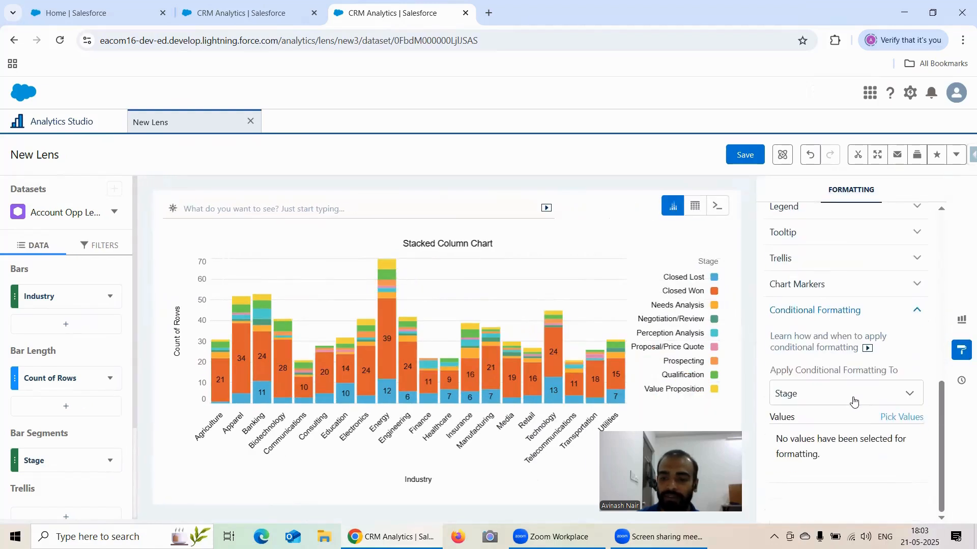
# Apply the conditional formatting to Industry and pick Agriculture as the value to format.
pyautogui.click(839, 393)
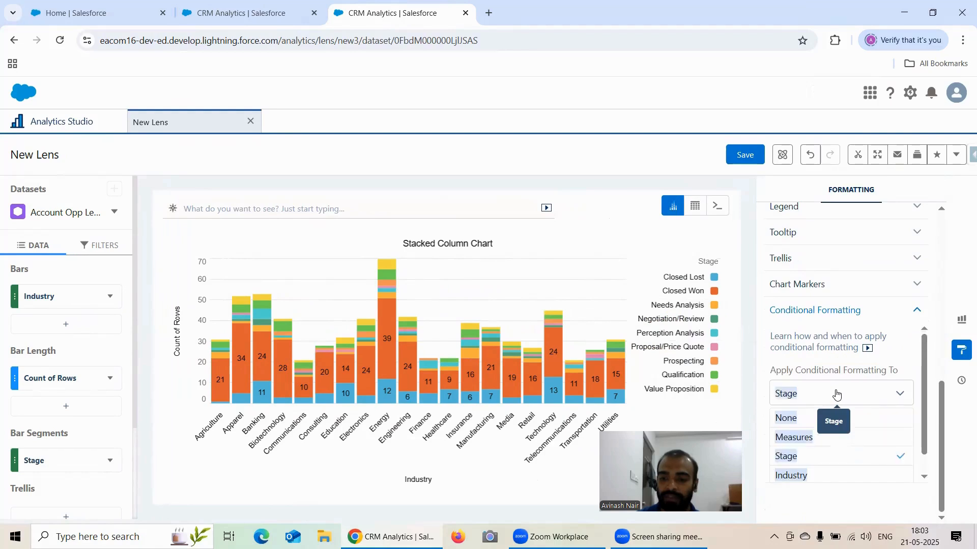
pyautogui.click(828, 477)
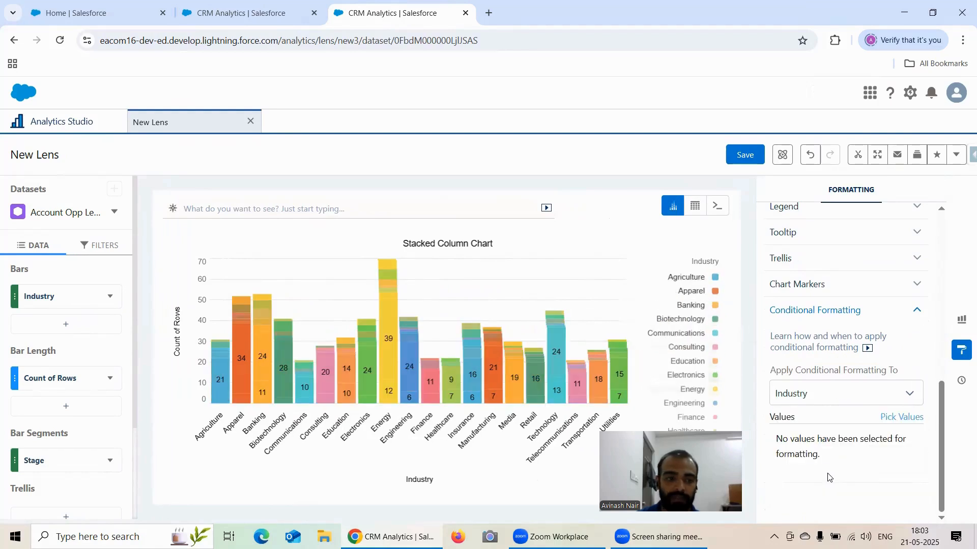
pyautogui.click(906, 418)
pyautogui.scroll(1, 824, 367)
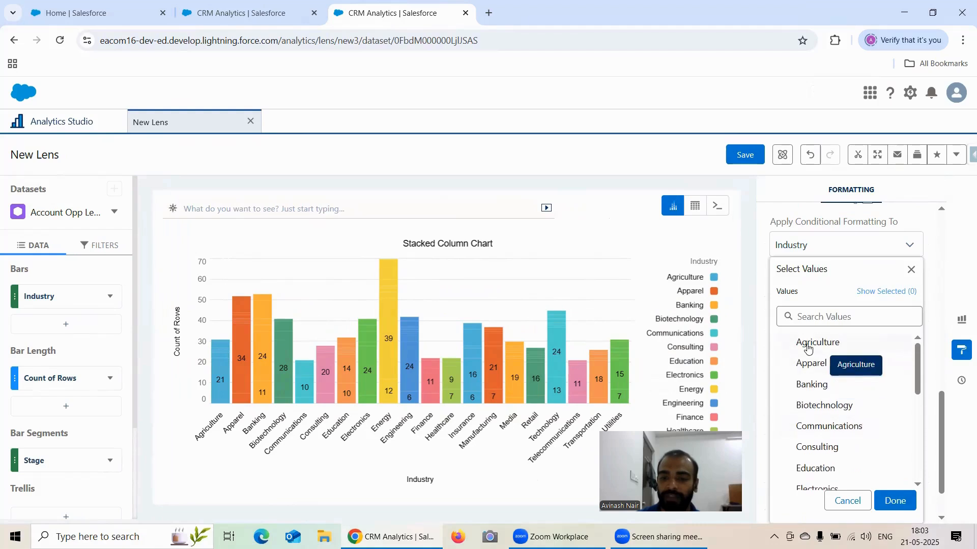
pyautogui.click(895, 501)
# Set the conditional formatting color of the Agriculture industry to dark green.
pyautogui.click(883, 451)
pyautogui.click(883, 453)
pyautogui.click(886, 448)
pyautogui.scroll(-1, 825, 458)
pyautogui.click(780, 453)
pyautogui.scroll(-3, 848, 427)
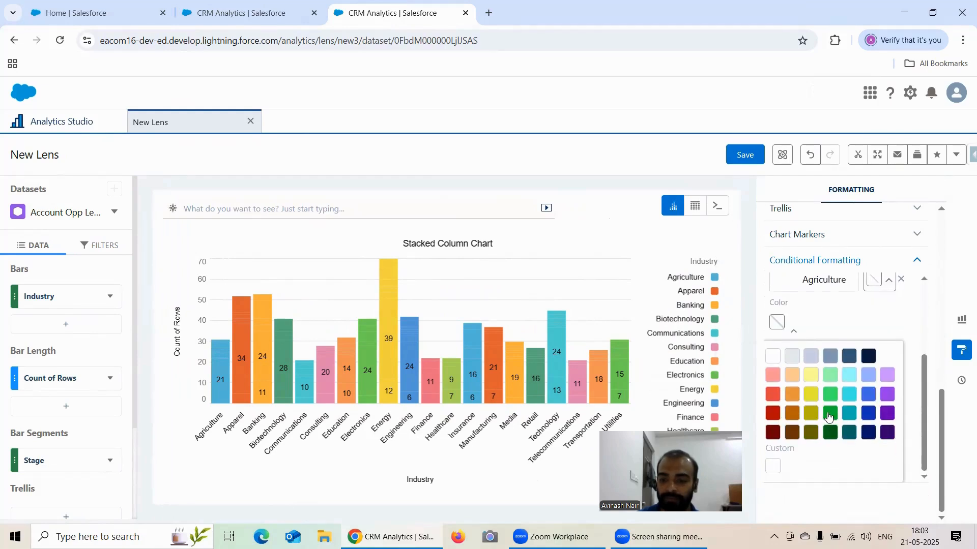
pyautogui.click(829, 415)
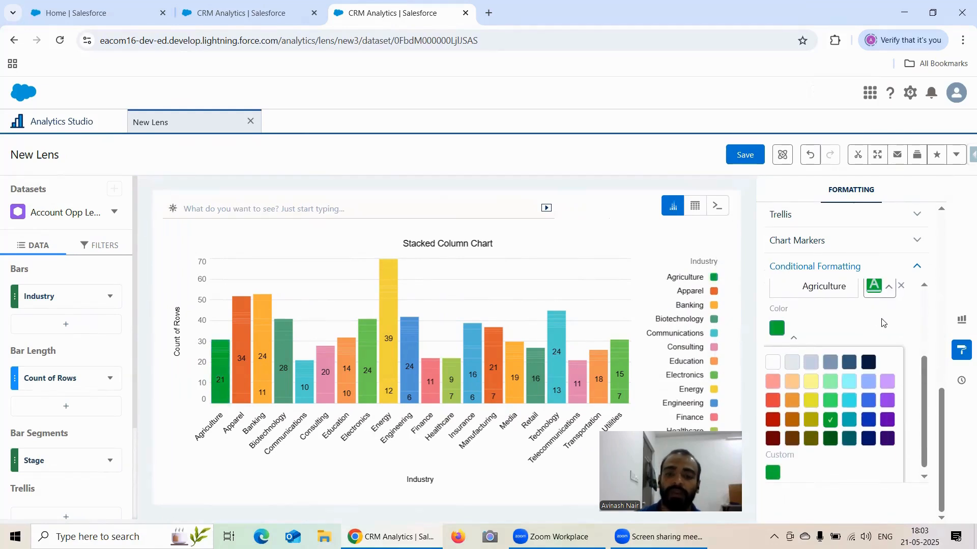
# View the chart colored by Industry at full width, then apply the conditional formatting to Stage again.
pyautogui.click(961, 349)
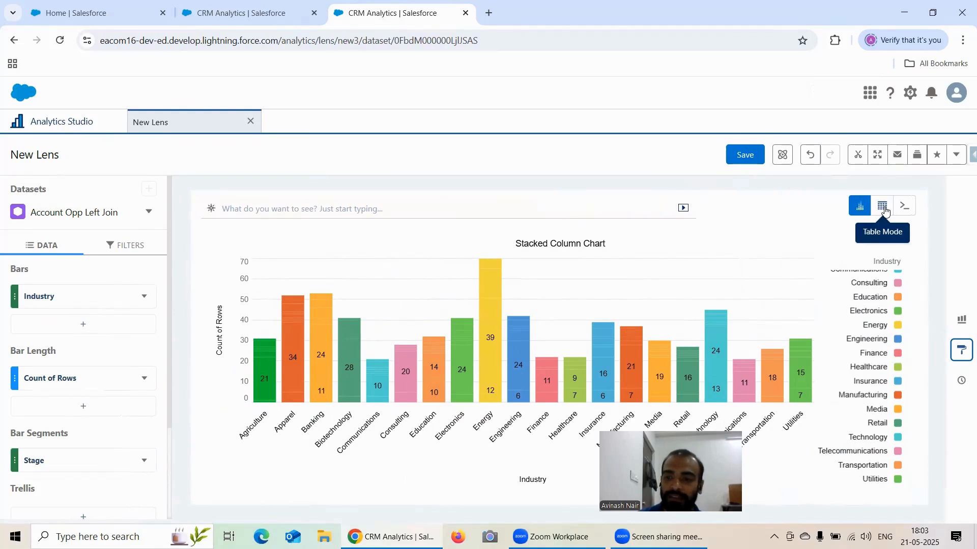
pyautogui.click(963, 320)
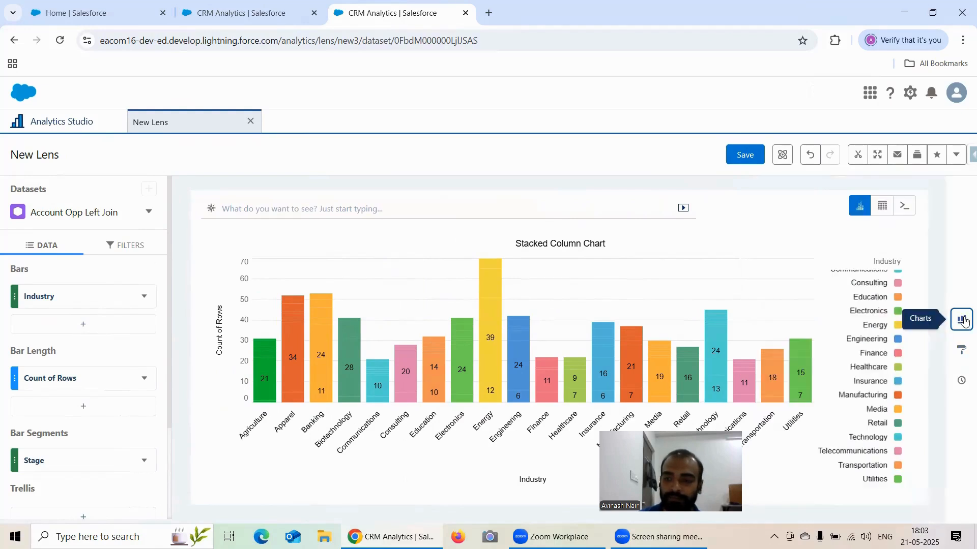
pyautogui.click(962, 320)
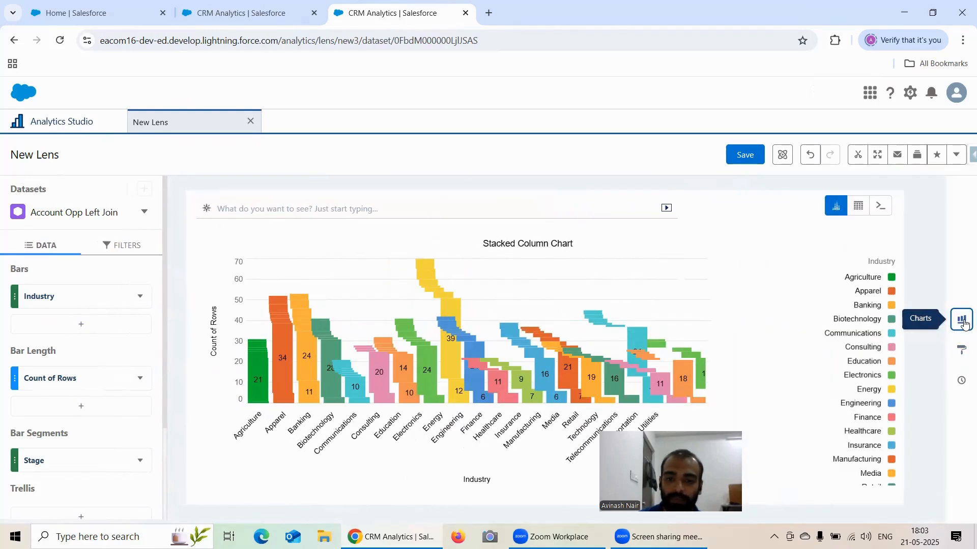
pyautogui.click(956, 356)
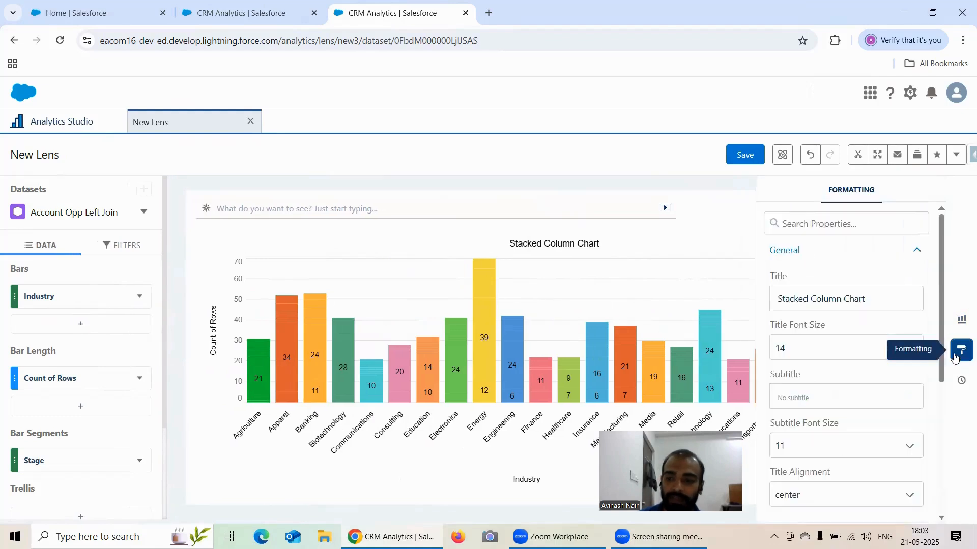
pyautogui.scroll(-5, 874, 366)
pyautogui.click(830, 467)
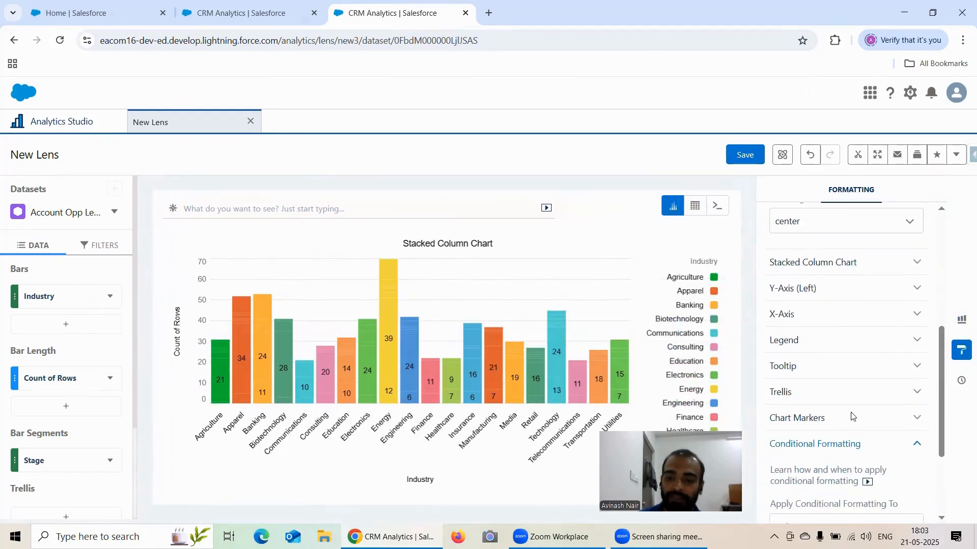
pyautogui.scroll(-3, 852, 421)
pyautogui.click(843, 394)
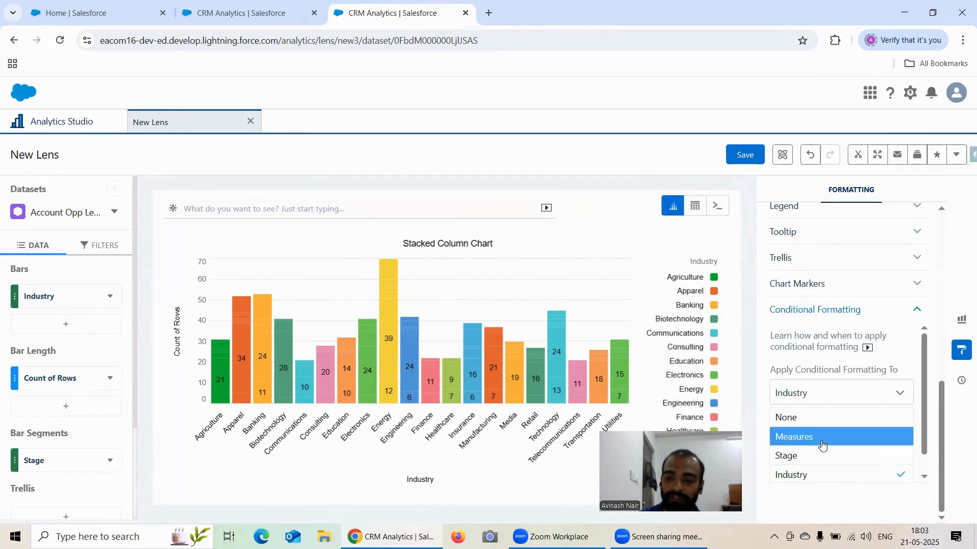
pyautogui.click(822, 455)
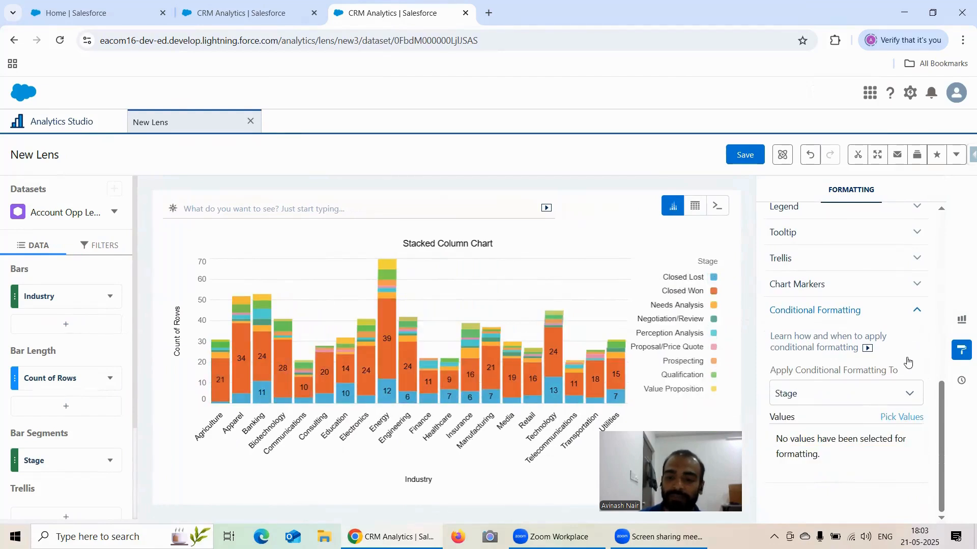
pyautogui.click(901, 417)
pyautogui.click(844, 501)
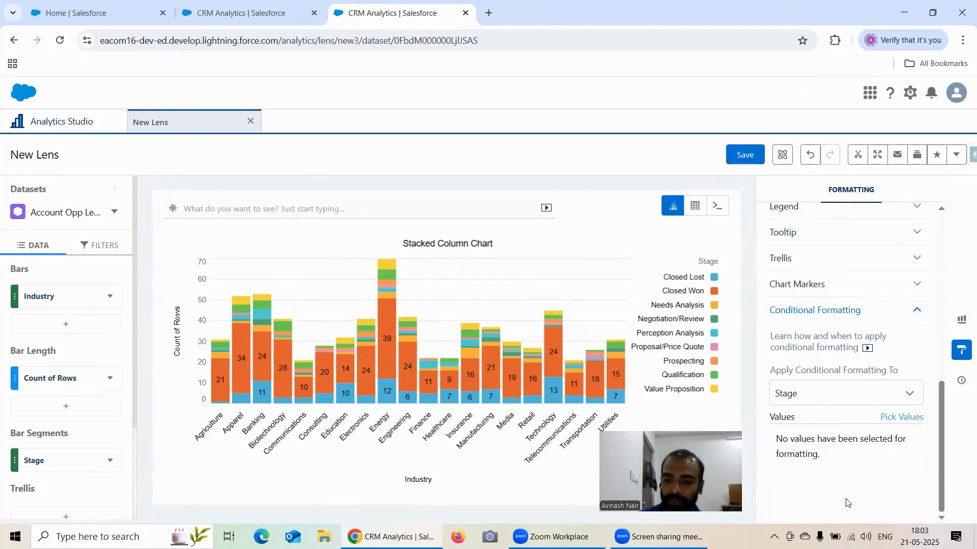
pyautogui.click(857, 394)
pyautogui.click(837, 457)
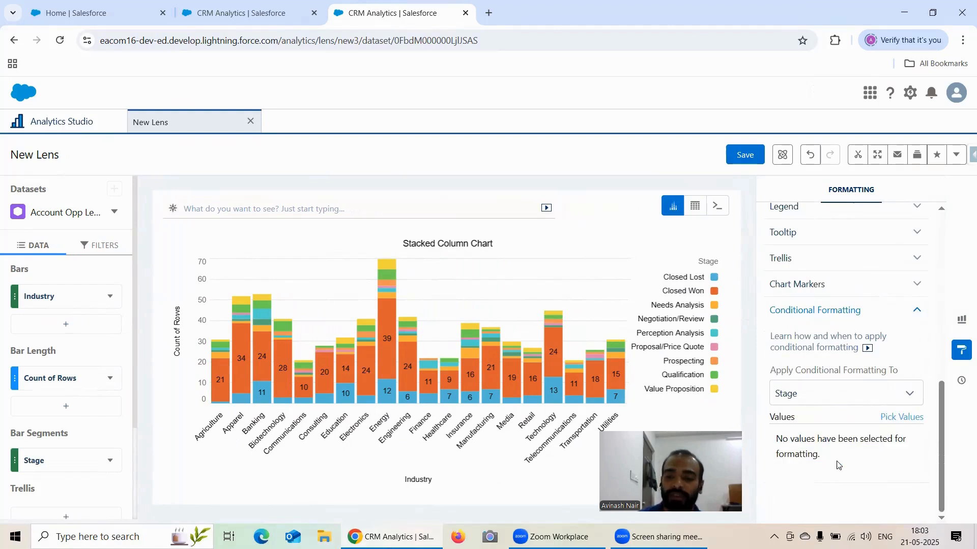
# Pick Closed Lost as a conditionally formatted Stage value and color it dark red.
pyautogui.click(906, 418)
pyautogui.click(826, 349)
pyautogui.click(893, 502)
pyautogui.click(883, 448)
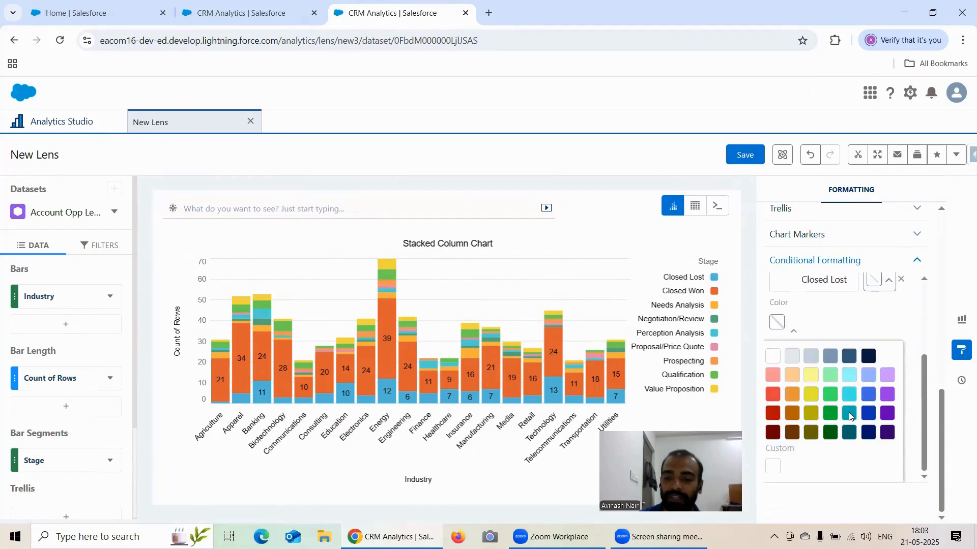
pyautogui.click(772, 413)
pyautogui.click(874, 331)
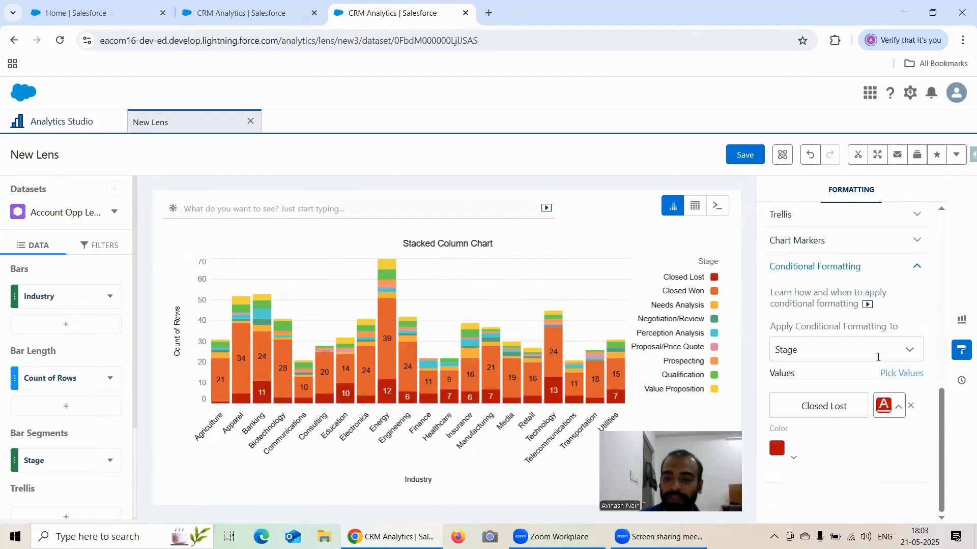
# Add Closed Won to the formatted Stage values and set its color to dark green.
pyautogui.click(901, 374)
pyautogui.click(829, 363)
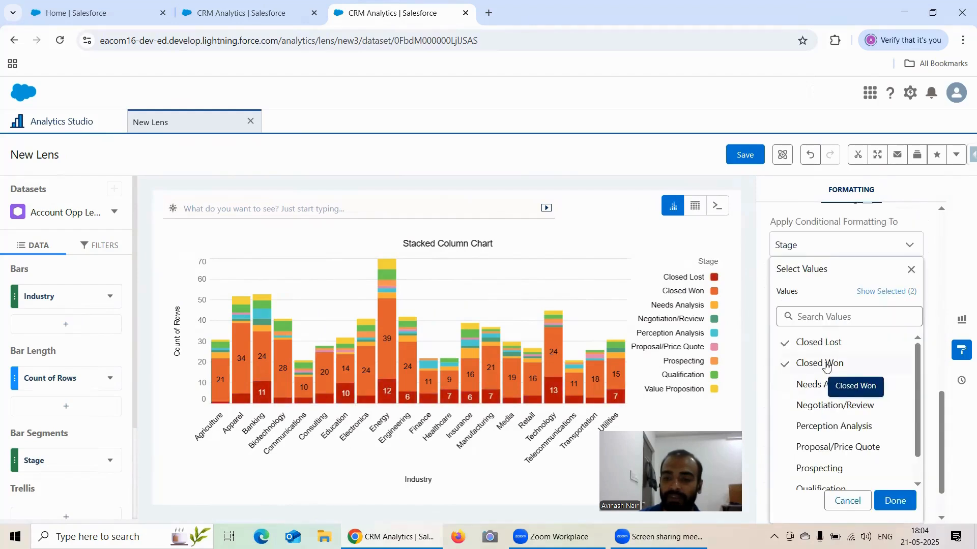
pyautogui.click(891, 500)
pyautogui.click(888, 448)
pyautogui.click(777, 451)
pyautogui.scroll(-3, 841, 436)
pyautogui.click(829, 415)
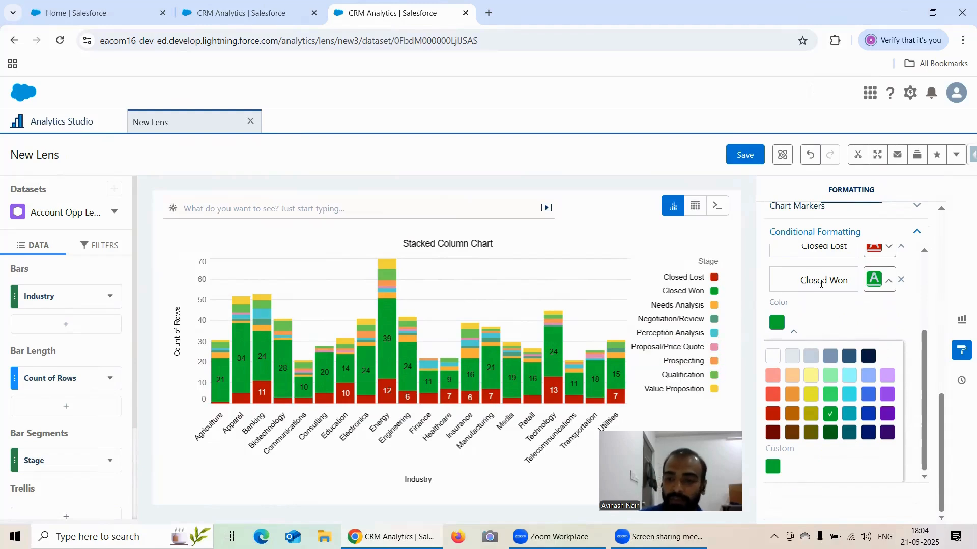
# Add Qualification to the formatted Stage values and set its color to light gray.
pyautogui.scroll(2, 839, 318)
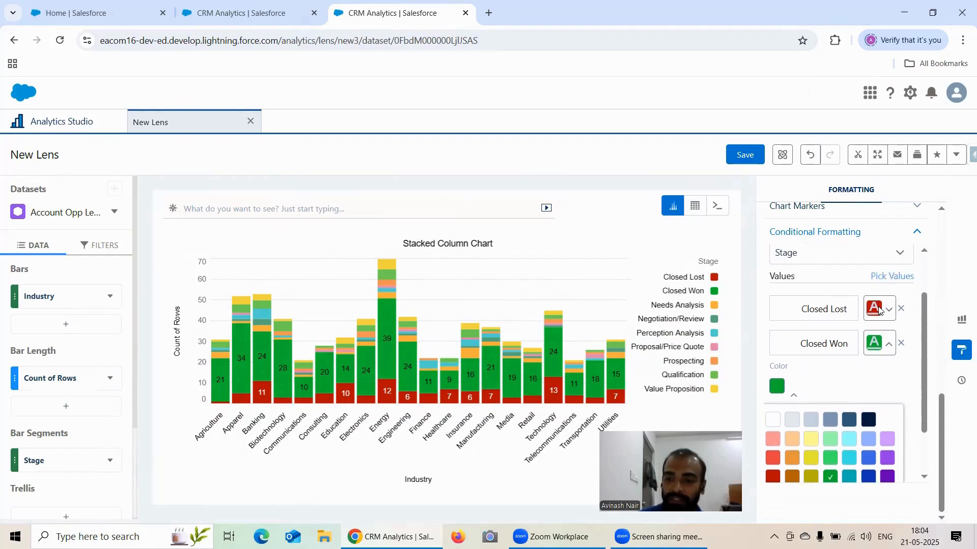
pyautogui.click(872, 281)
pyautogui.scroll(-1, 859, 377)
pyautogui.click(832, 458)
pyautogui.click(891, 499)
pyautogui.click(881, 446)
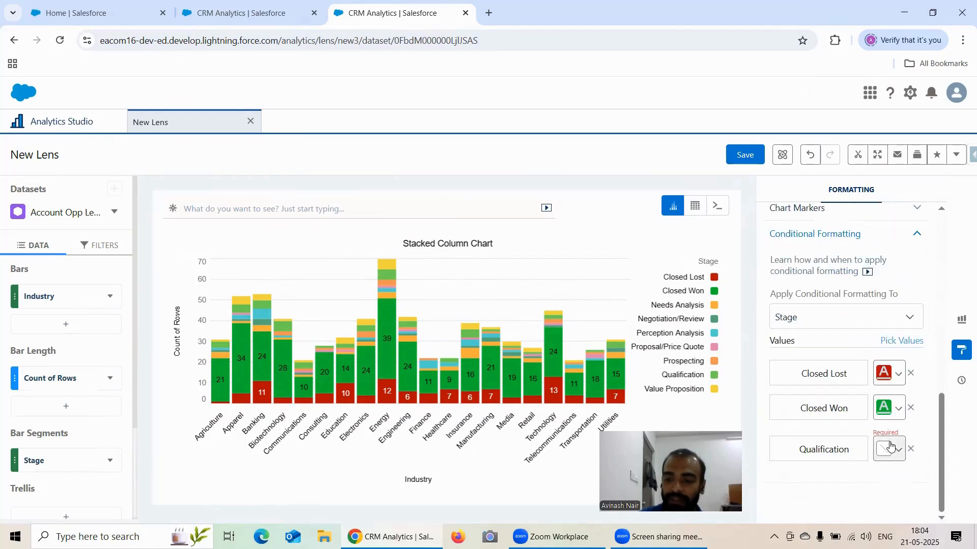
pyautogui.click(882, 450)
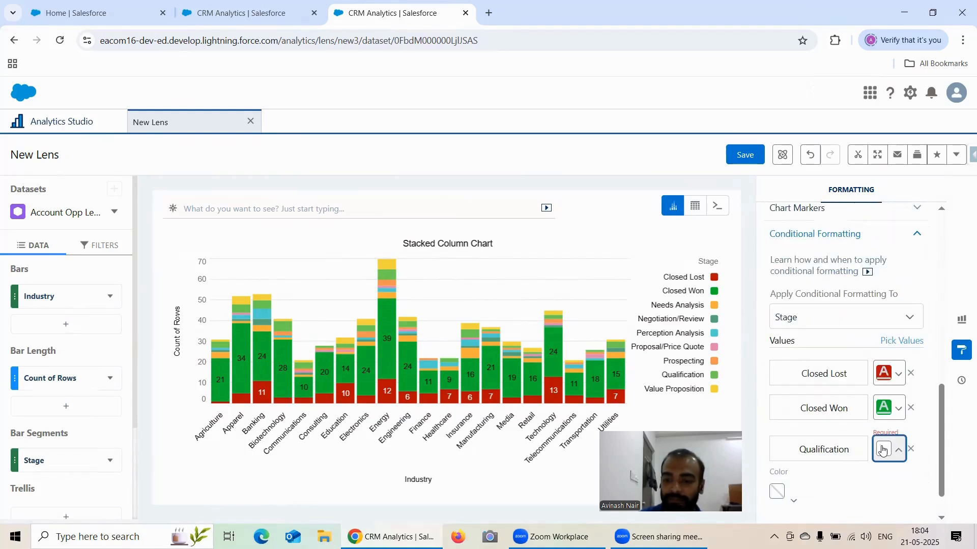
pyautogui.click(775, 492)
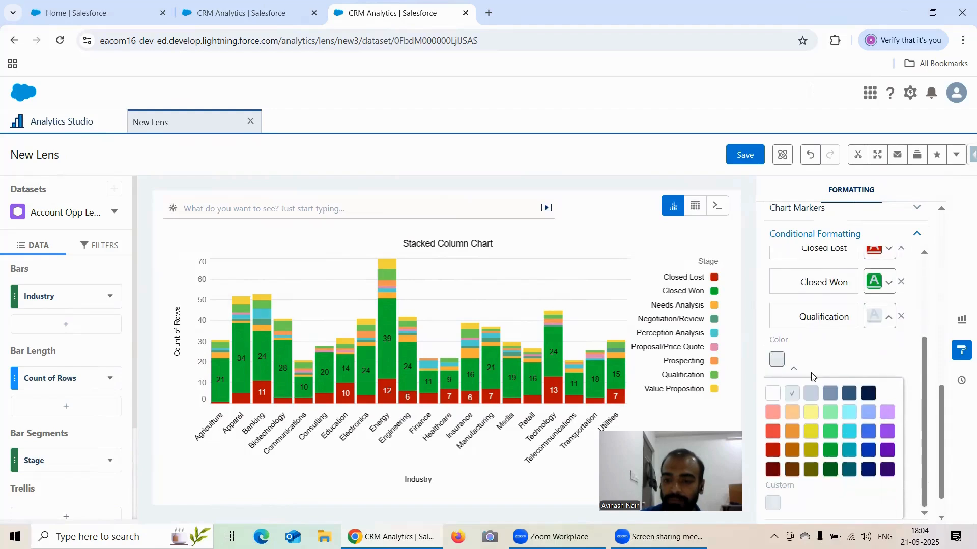
pyautogui.click(792, 399)
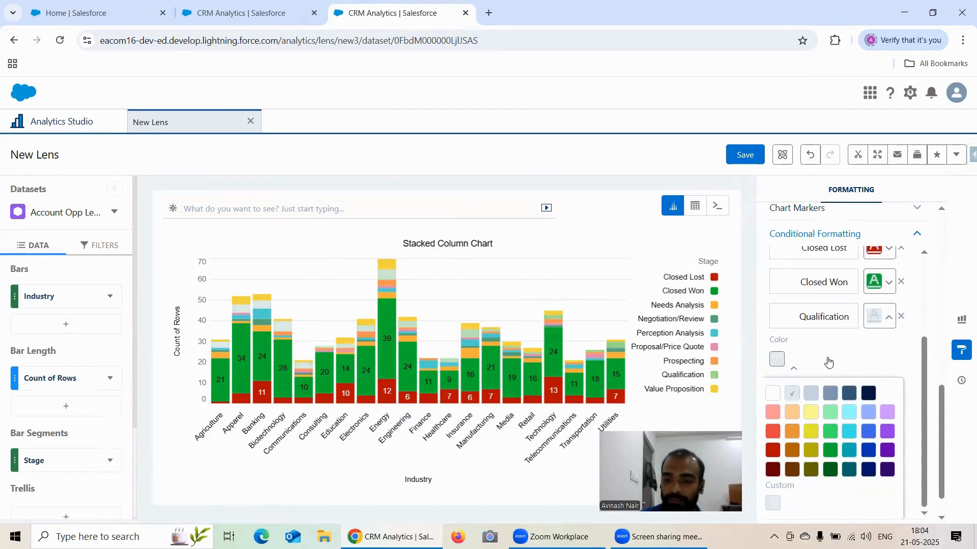
# Start saving the lens and name it Formatting Options of Stacked Column Chart.
pyautogui.click(749, 162)
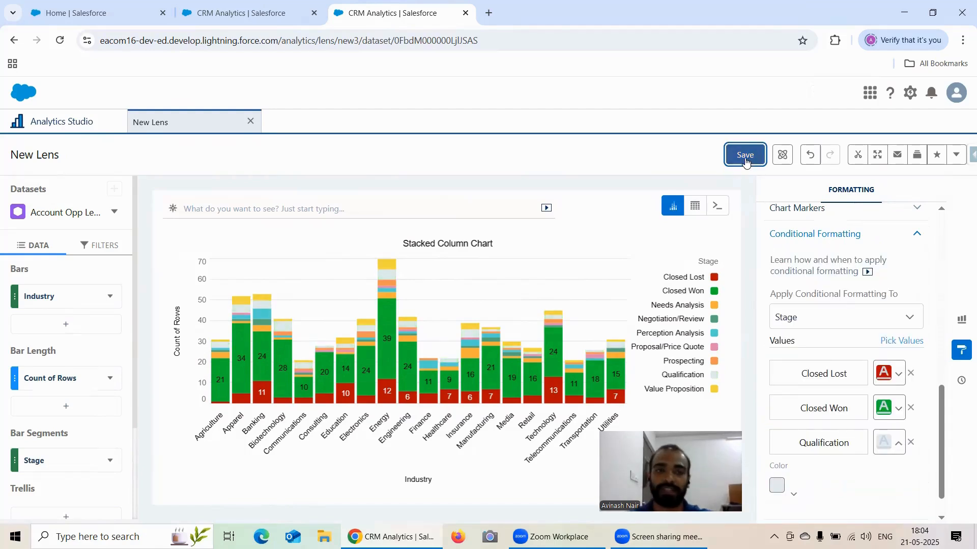
pyautogui.click(242, 13)
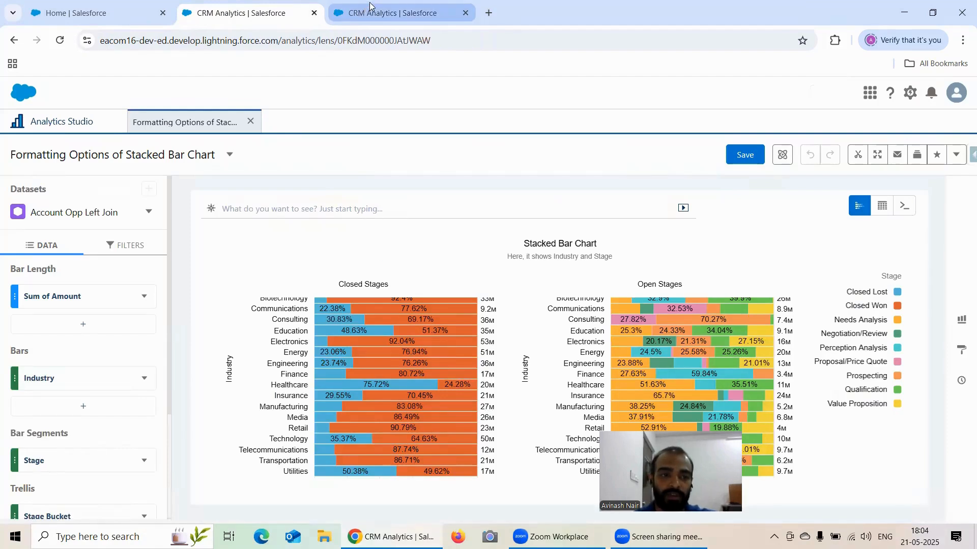
pyautogui.click(396, 13)
pyautogui.tripleClick(438, 194)
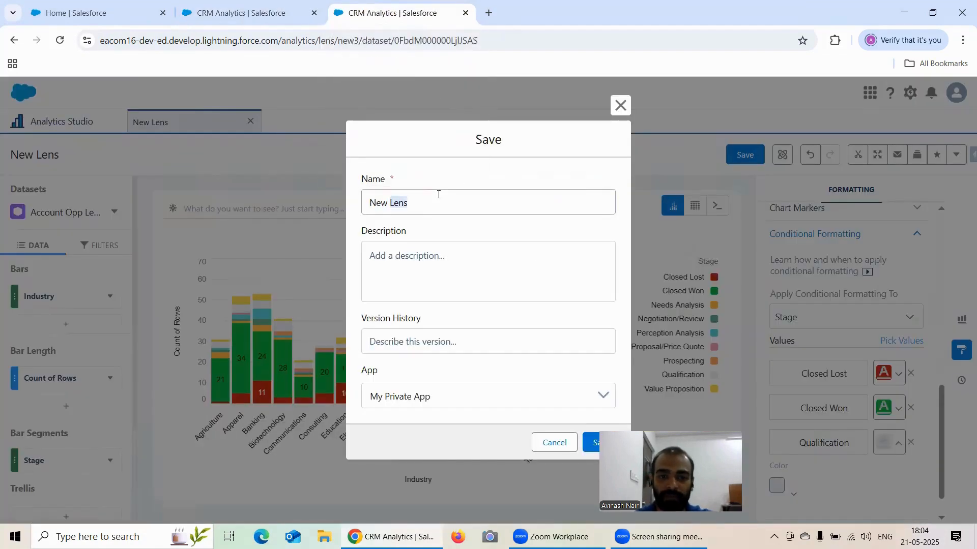
pyautogui.write('Formatting Op')
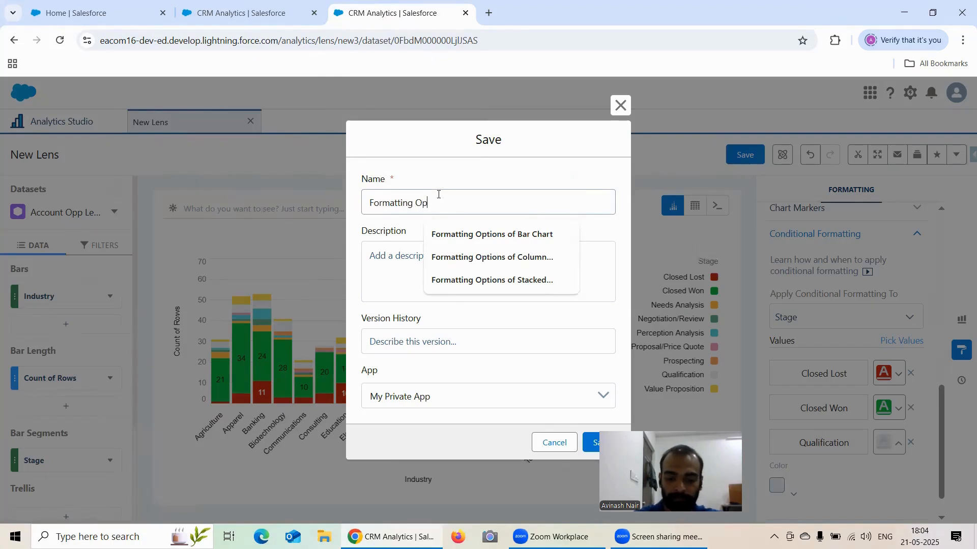
pyautogui.write('tions of St')
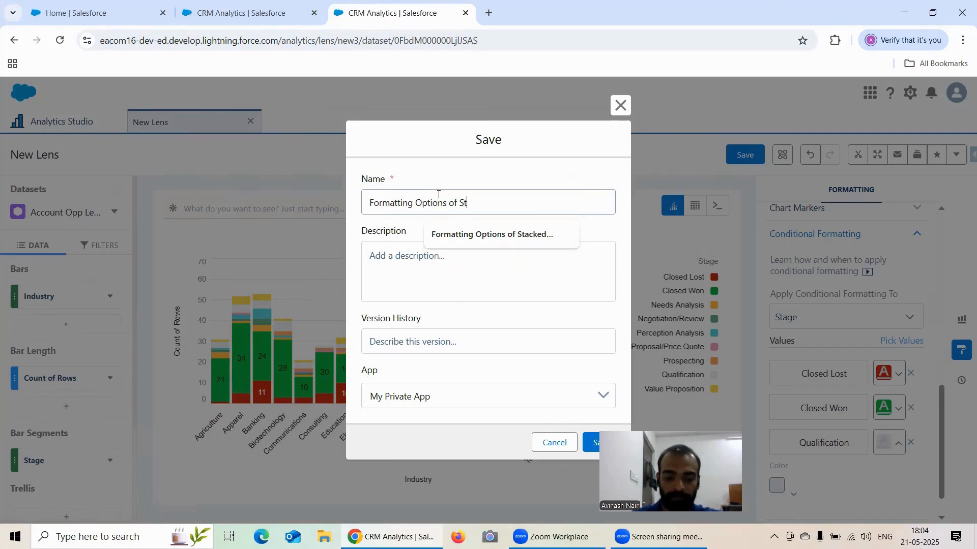
pyautogui.write('acked')
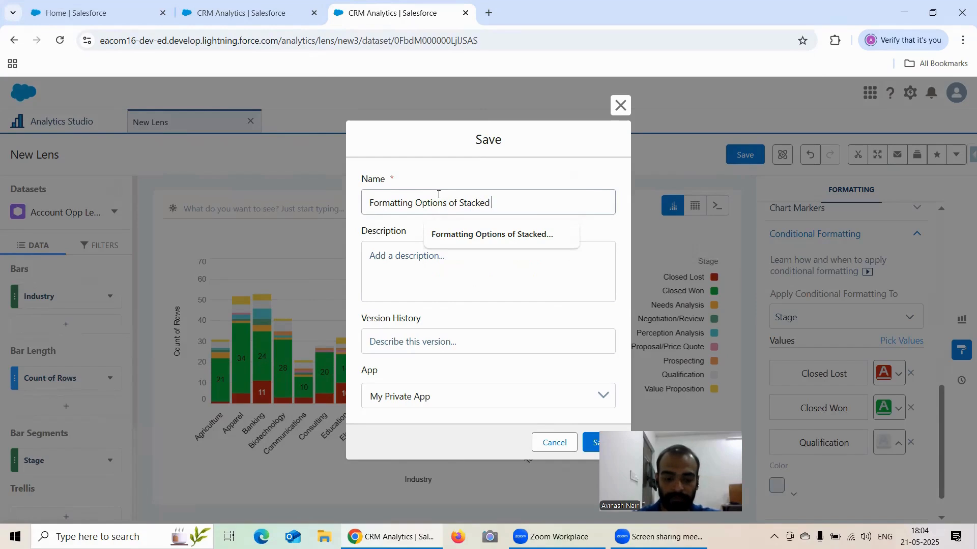
pyautogui.write(' COlumn Chart')
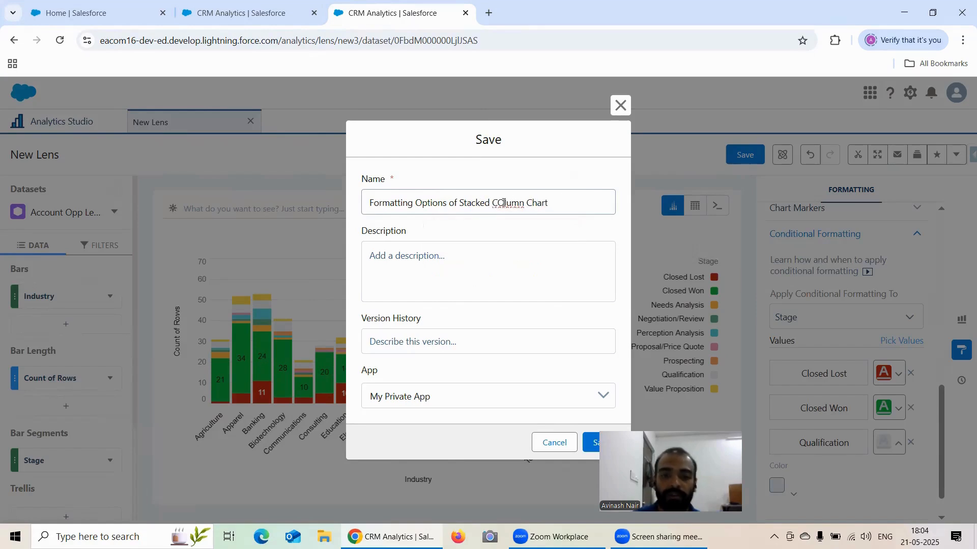
pyautogui.press('BackSpace')
pyautogui.write('o')
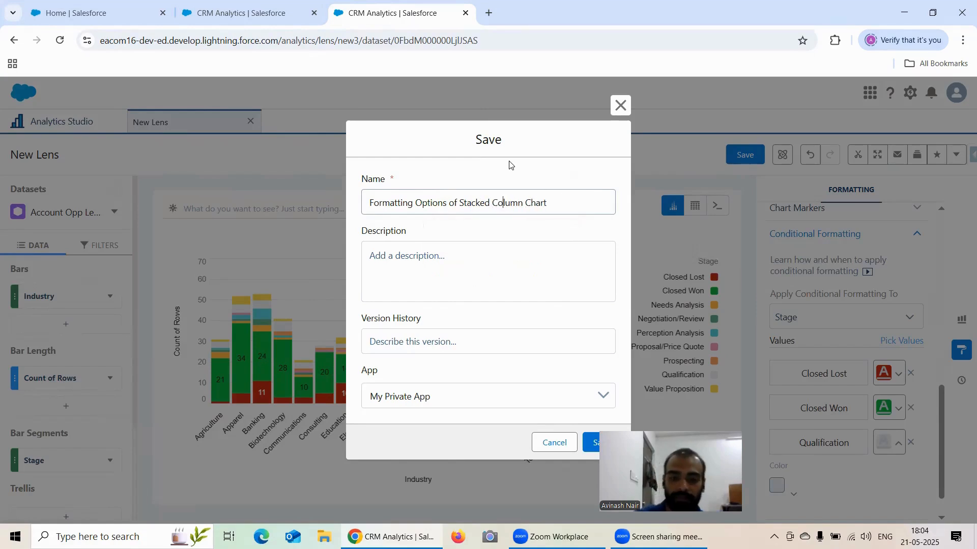
# Choose Recipe Dataset as the app for the lens and save it.
pyautogui.click(485, 395)
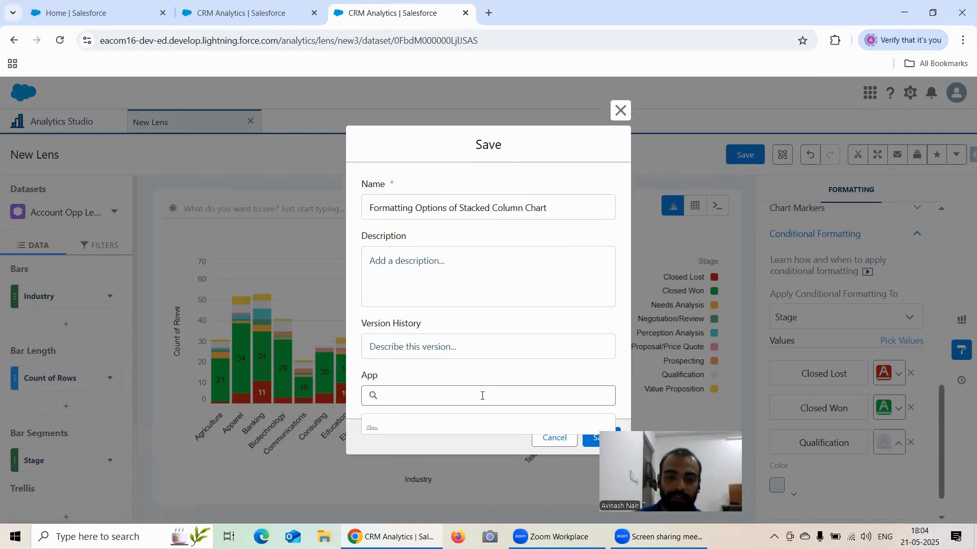
pyautogui.click(446, 457)
pyautogui.click(593, 440)
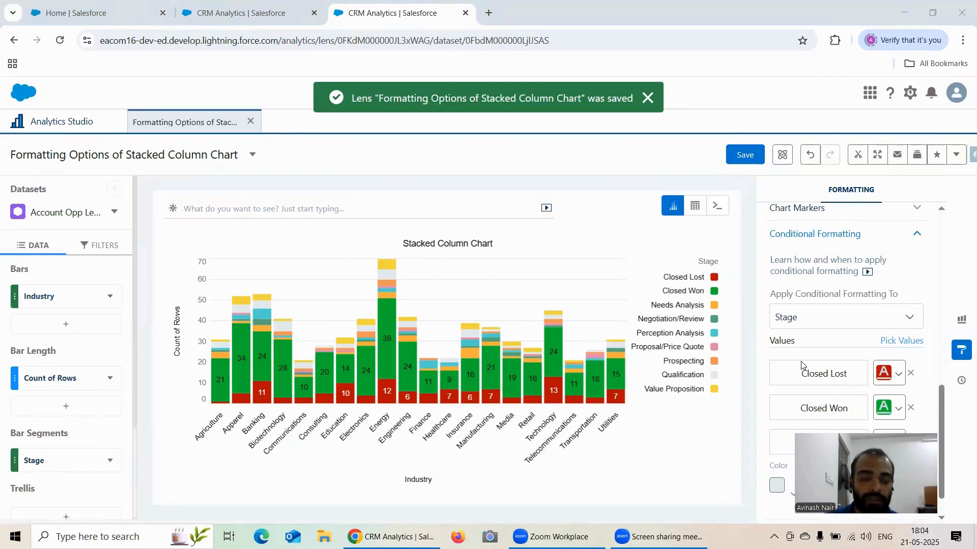
# Skim through the chart's formatting properties and dismiss the Quick Heal Internet Security notification.
pyautogui.scroll(-1, 860, 305)
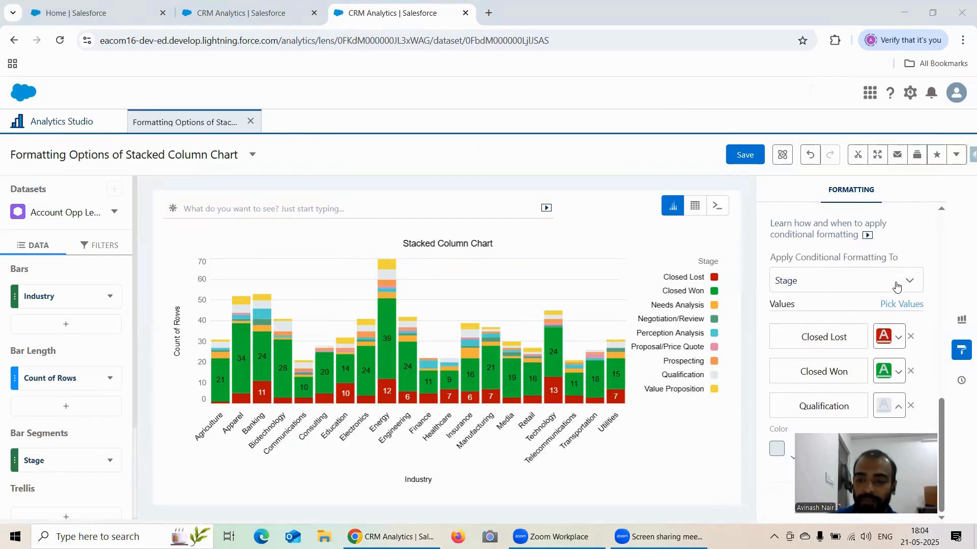
pyautogui.scroll(15, 870, 290)
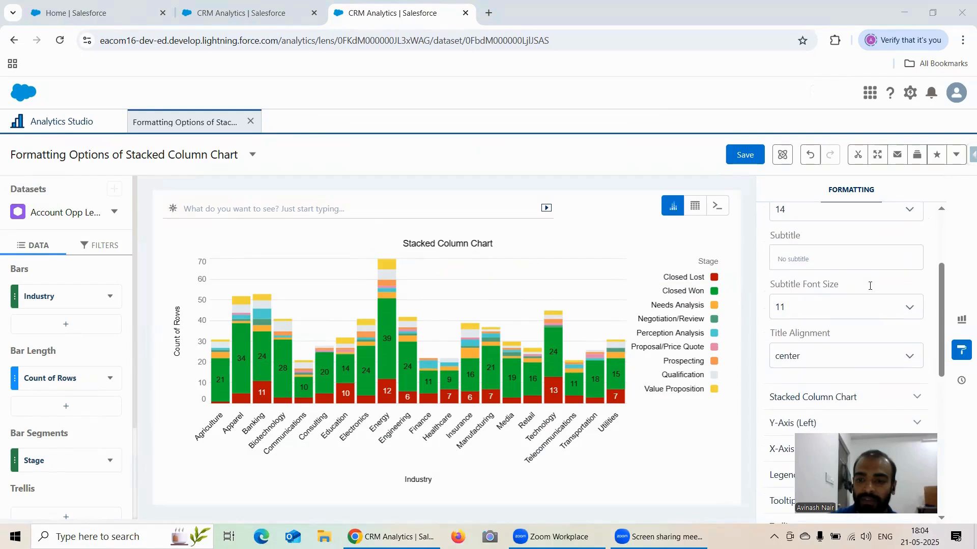
pyautogui.scroll(2, 870, 286)
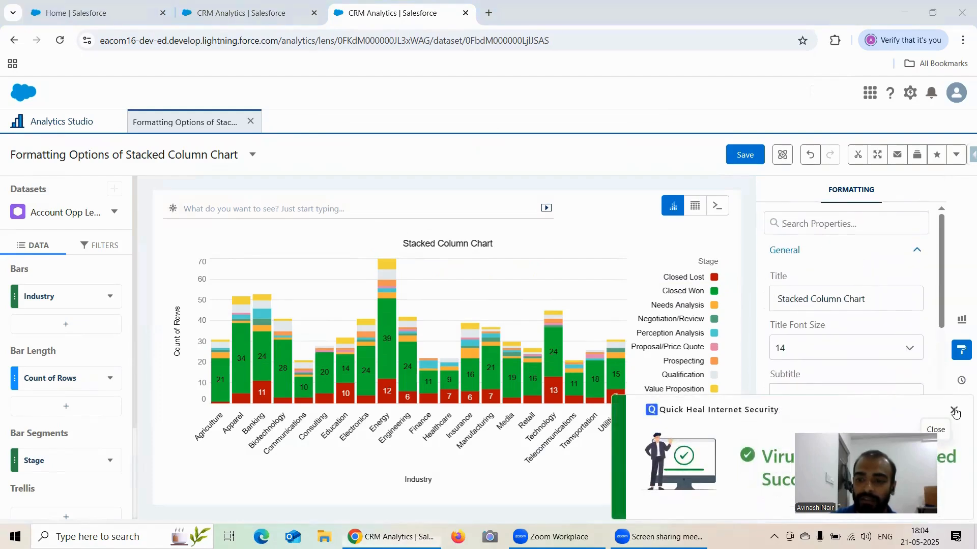
pyautogui.click(955, 411)
pyautogui.scroll(-5, 838, 285)
pyautogui.scroll(5, 839, 295)
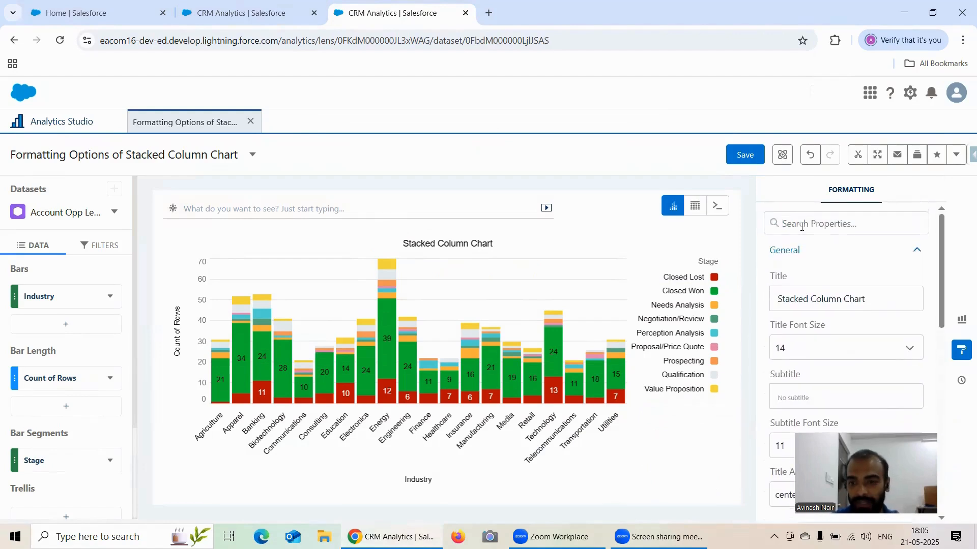
# Search the formatting properties for Legend and clear the search.
pyautogui.write('lege')
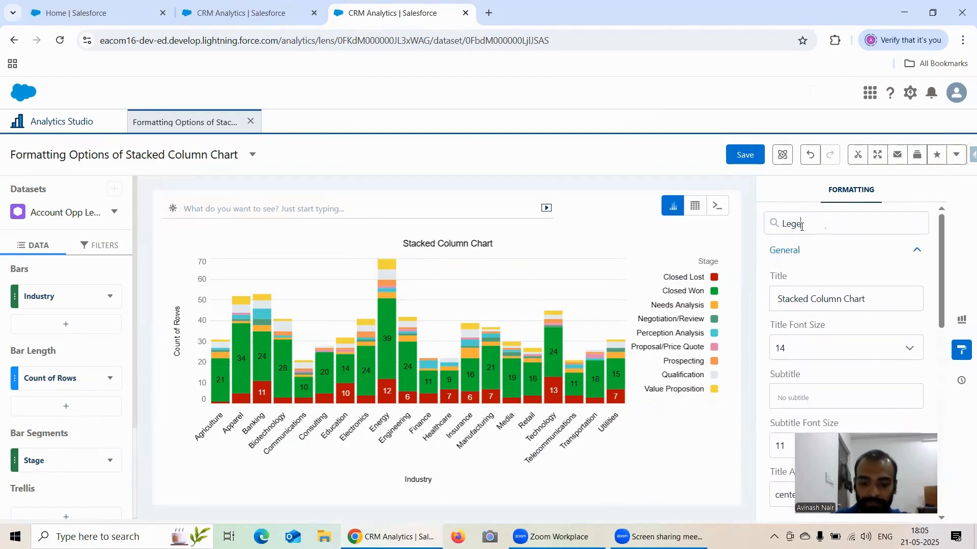
pyautogui.write('nd')
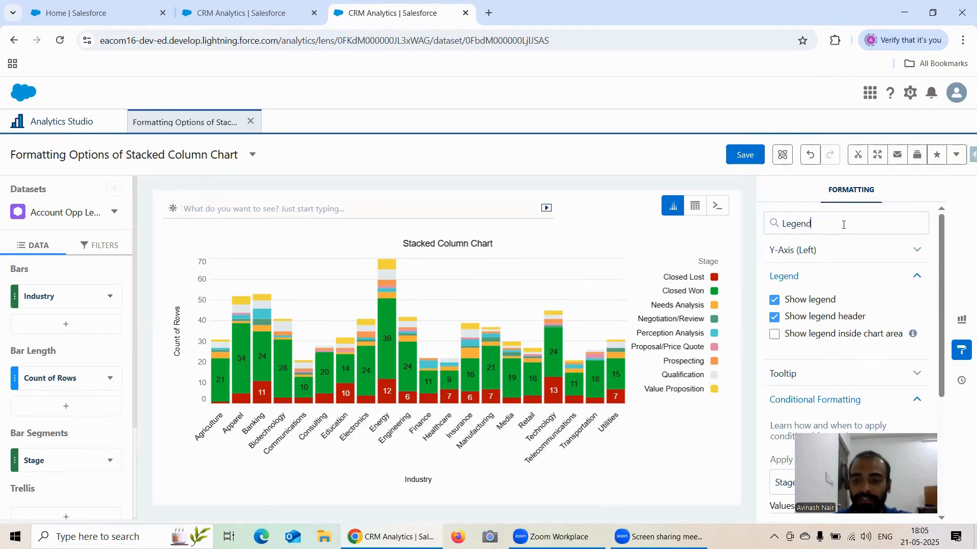
pyautogui.press('BackSpace')
pyautogui.press('BackSpace')
pyautogui.press('BackSpace')
pyautogui.press('BackSpace')
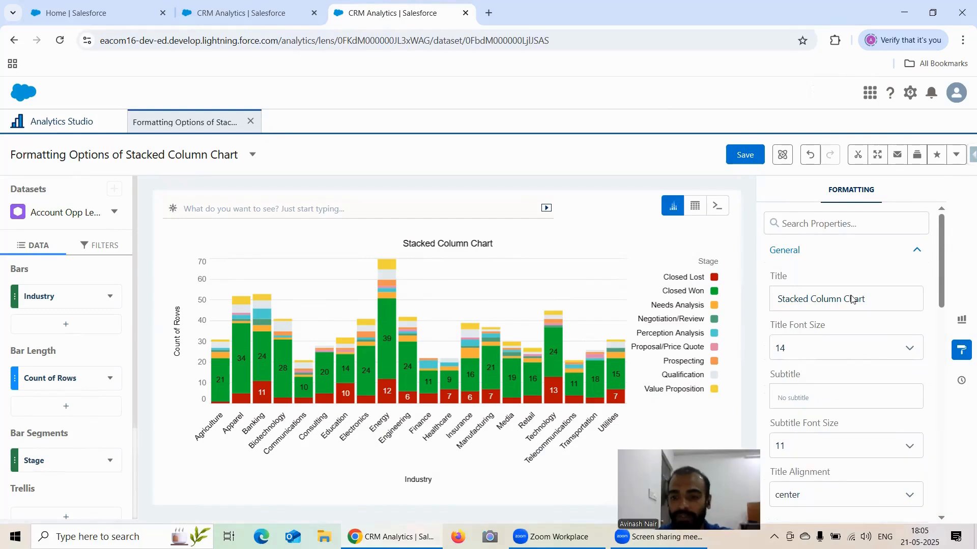
# Review the full list of formatting sections, from General through Legend to Conditional Formatting.
pyautogui.scroll(-3, 830, 327)
pyautogui.scroll(-1, 830, 327)
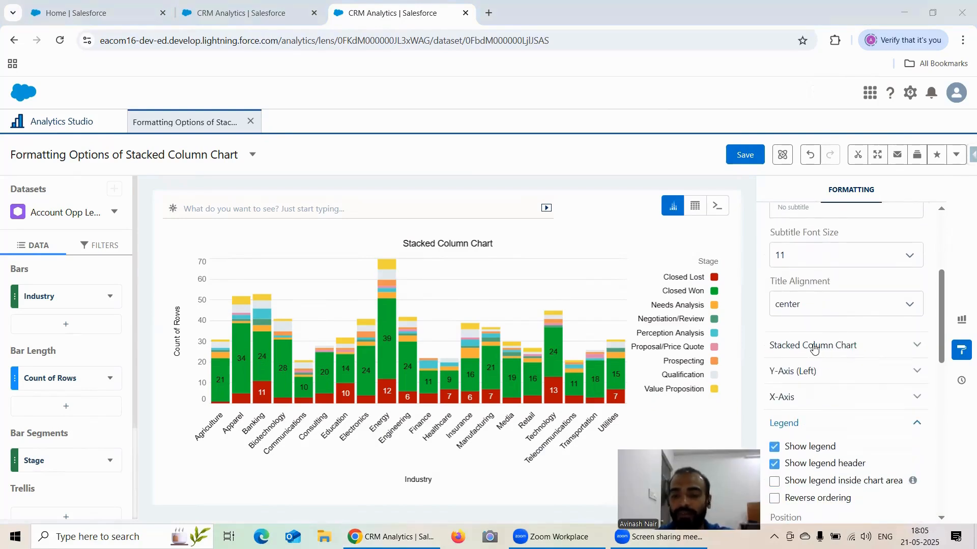
pyautogui.scroll(-1, 852, 344)
pyautogui.scroll(-2, 844, 340)
pyautogui.scroll(1, 836, 337)
pyautogui.scroll(-4, 834, 335)
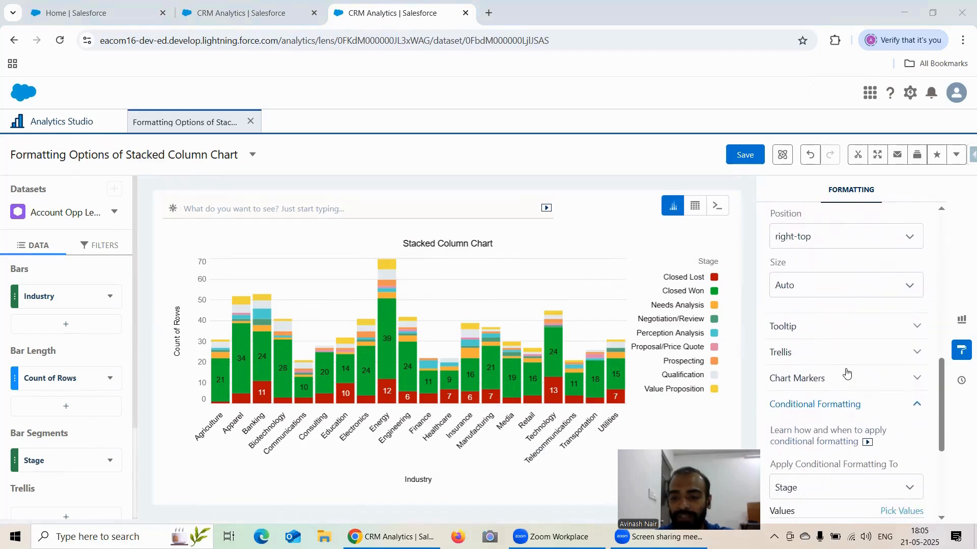
pyautogui.scroll(-4, 846, 374)
pyautogui.scroll(3, 842, 358)
pyautogui.scroll(5, 842, 358)
# Search the formatting properties for Conditional Formatting, collapse that section and clear the search.
pyautogui.click(825, 225)
pyautogui.write('Cond')
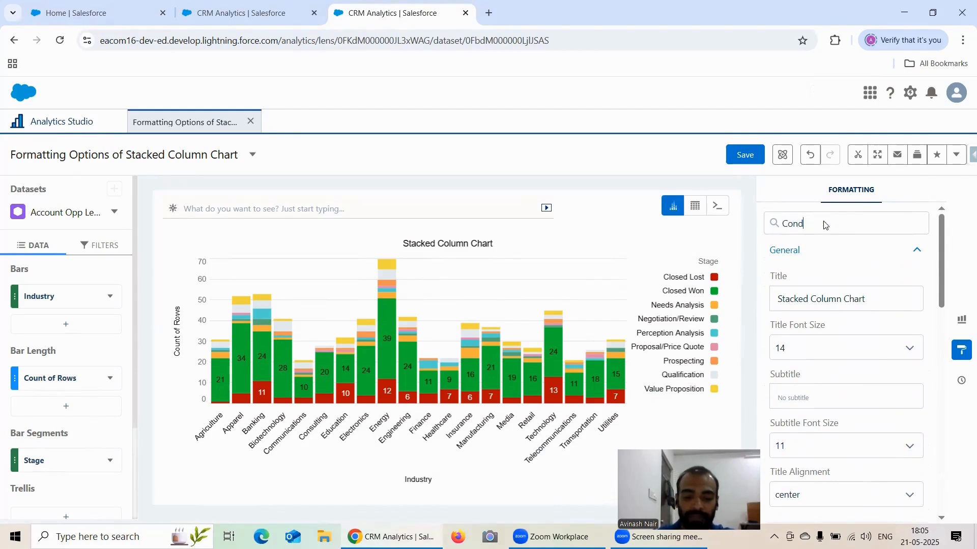
pyautogui.write('itional Format')
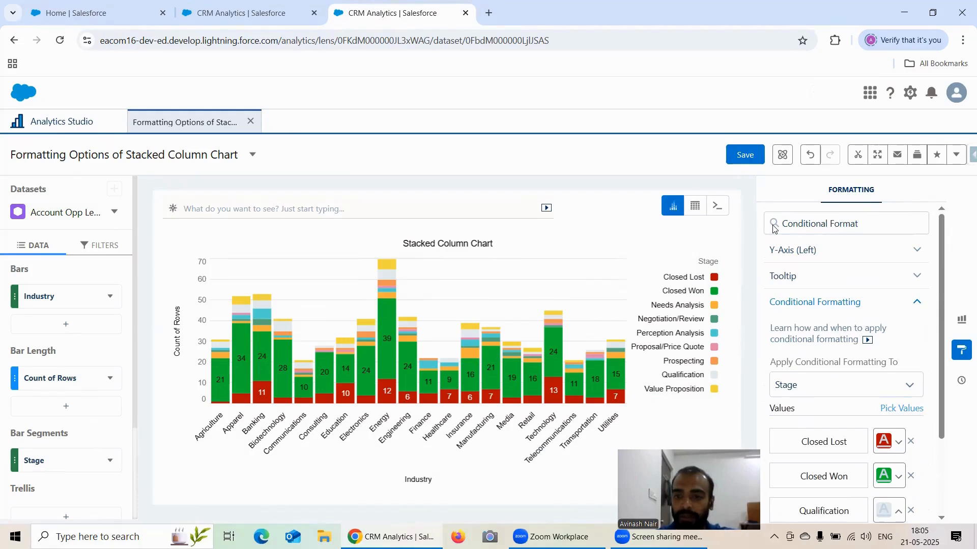
pyautogui.click(917, 303)
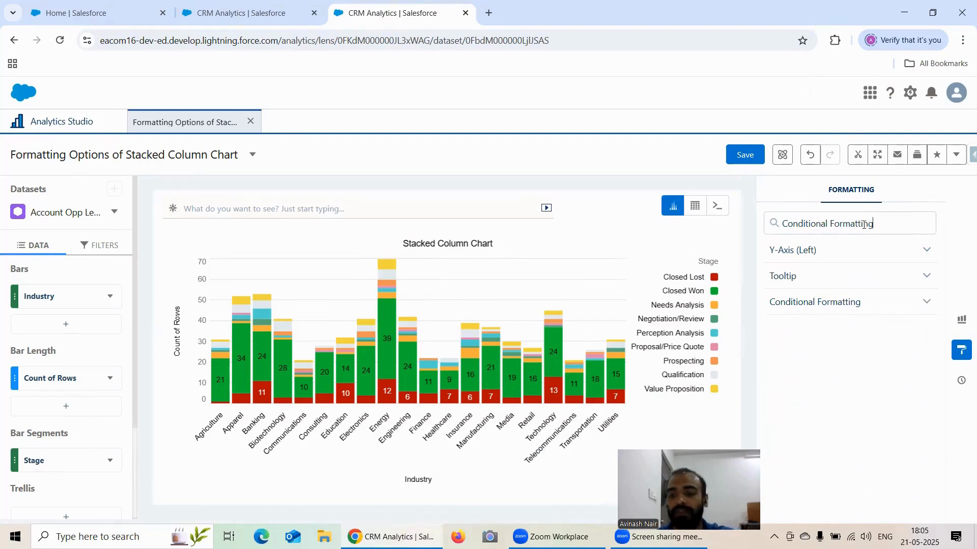
pyautogui.press('BackSpace')
pyautogui.press('BackSpace')
pyautogui.press('BackSpace')
pyautogui.press('BackSpace')
pyautogui.press('BackSpace')
pyautogui.press('BackSpace')
pyautogui.press('BackSpace')
pyautogui.press('BackSpace')
pyautogui.press('BackSpace')
pyautogui.press('BackSpace')
pyautogui.press('BackSpace')
pyautogui.press('BackSpace')
pyautogui.press('BackSpace')
pyautogui.press('BackSpace')
pyautogui.press('BackSpace')
pyautogui.press('BackSpace')
pyautogui.press('BackSpace')
pyautogui.press('BackSpace')
pyautogui.press('BackSpace')
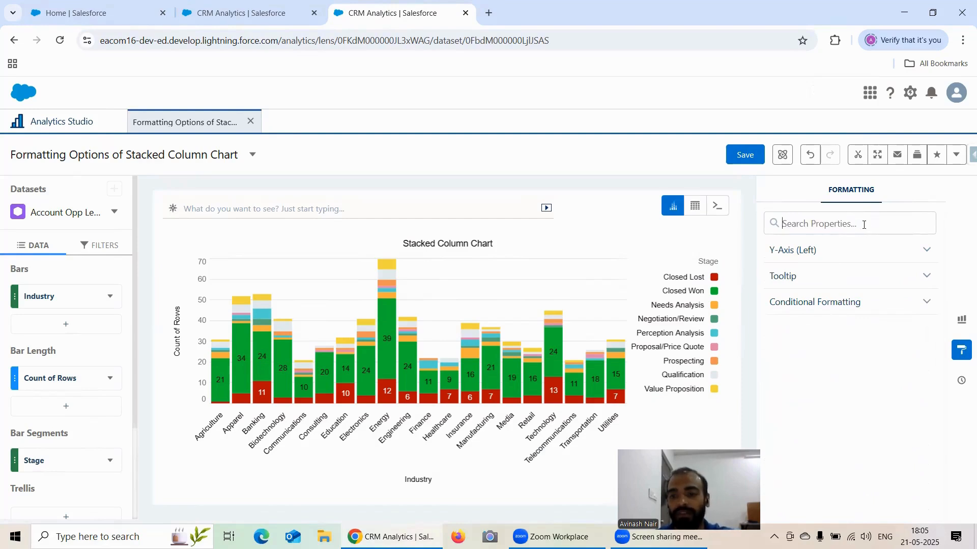
# Expand the Chart Markers formatting section to view its options.
pyautogui.scroll(-5, 894, 287)
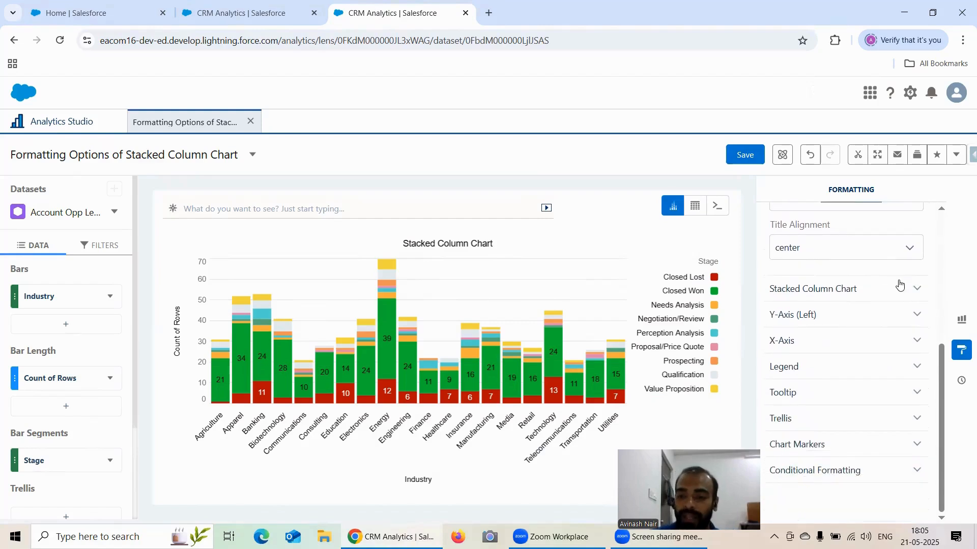
pyautogui.click(862, 446)
pyautogui.scroll(-1, 872, 353)
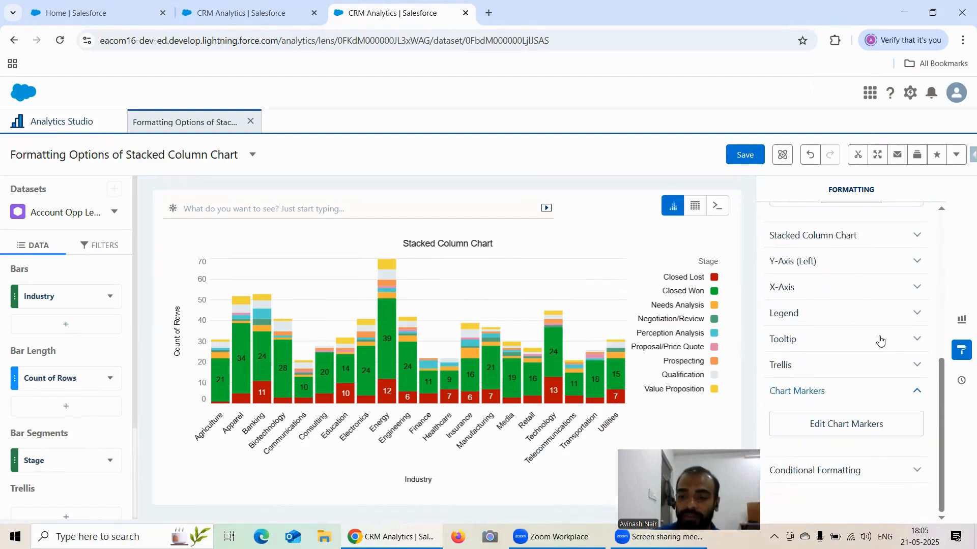
# Create a new lens from the Account Opp Left Join dataset and change its chart type to stacked column.
pyautogui.click(84, 125)
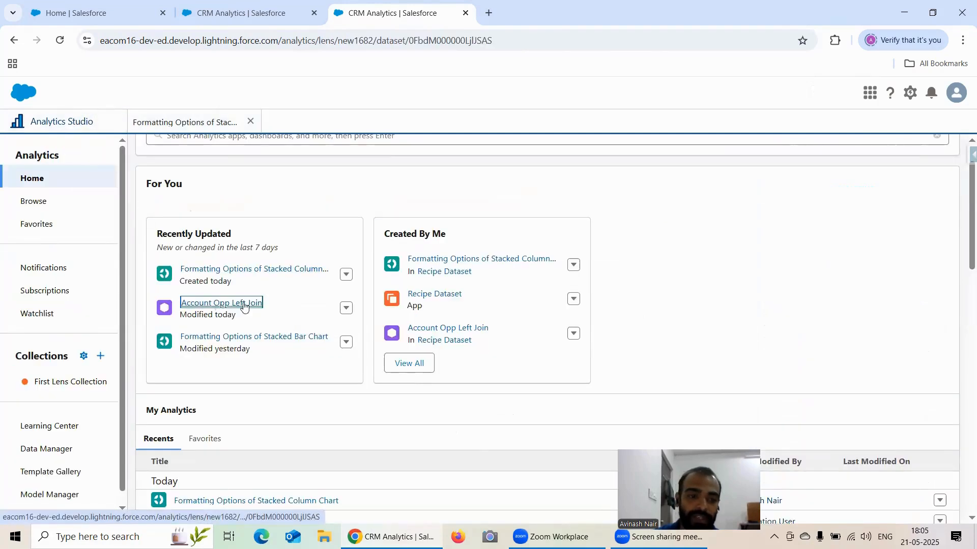
pyautogui.click(219, 304)
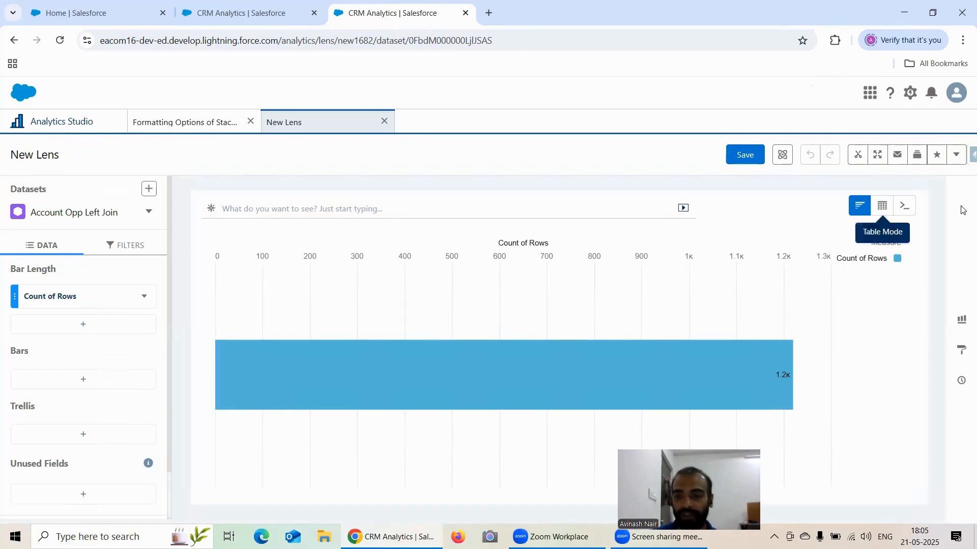
pyautogui.click(963, 326)
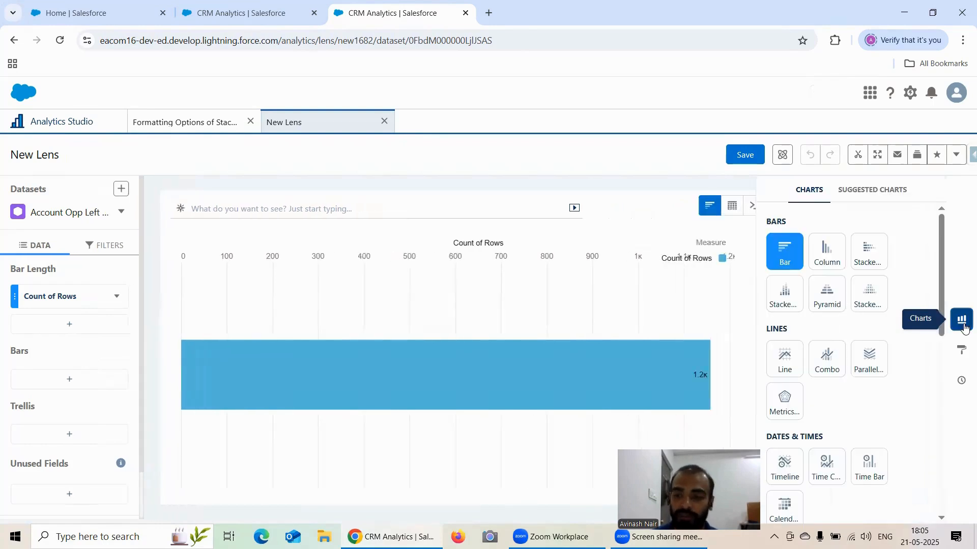
pyautogui.click(786, 305)
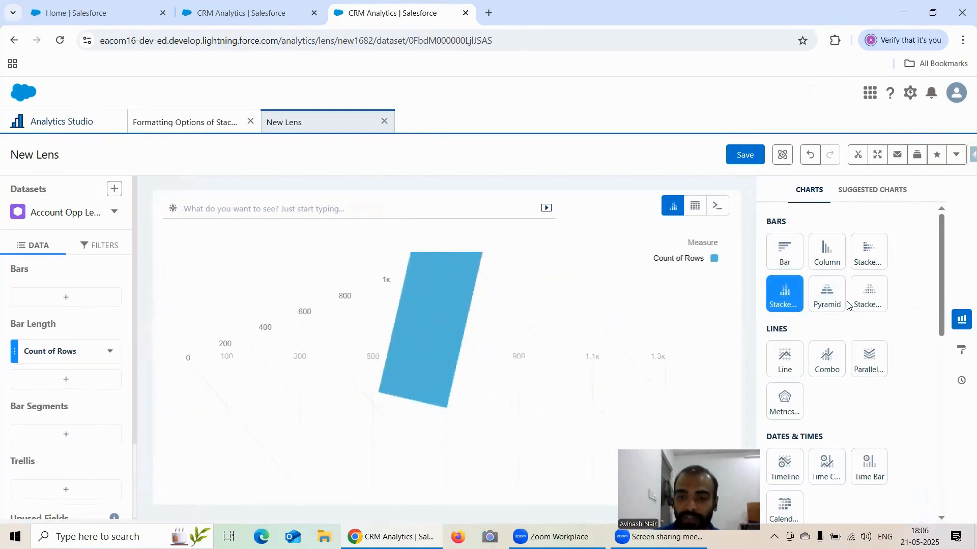
# Group the new chart's bars by Industry and split them into segments by Stage.
pyautogui.click(70, 302)
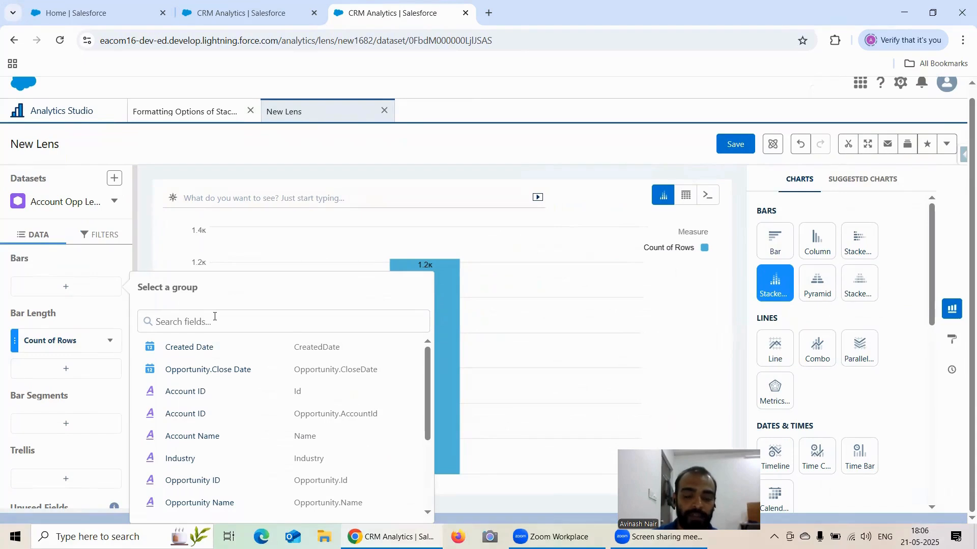
pyautogui.write('ind')
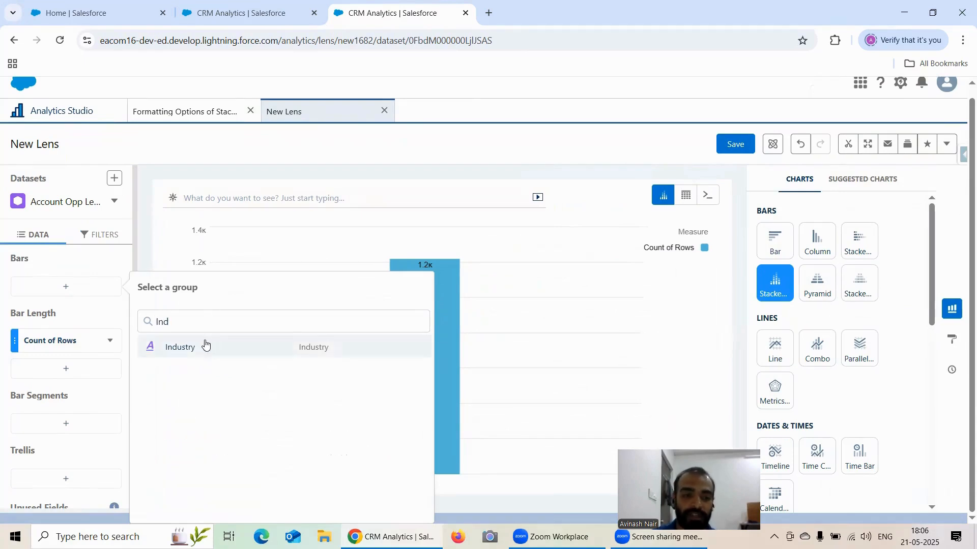
pyautogui.click(206, 347)
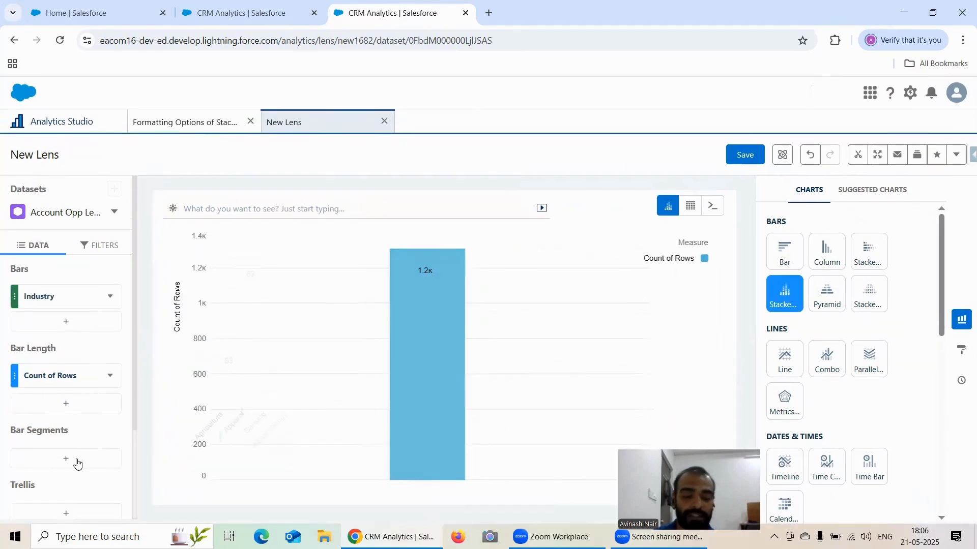
pyautogui.click(65, 461)
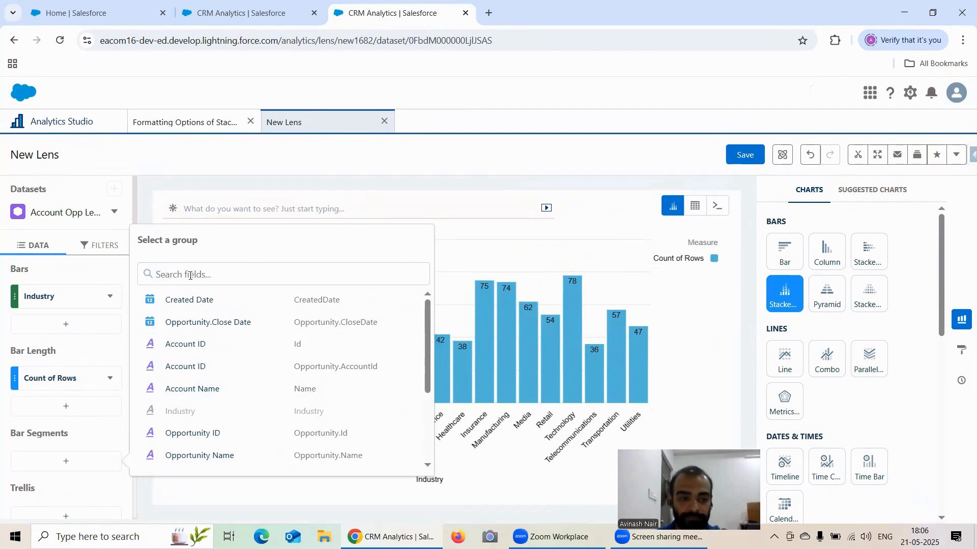
pyautogui.write('Sta')
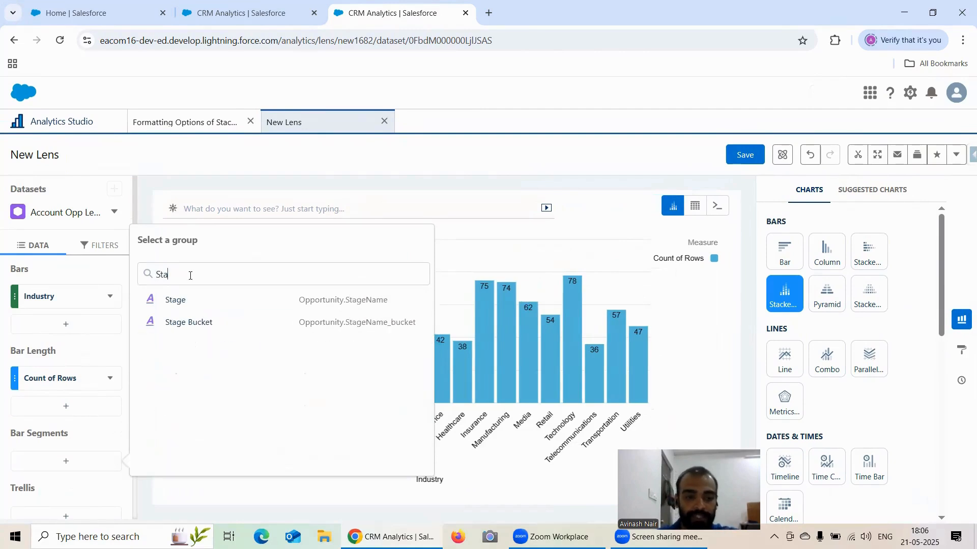
pyautogui.click(176, 300)
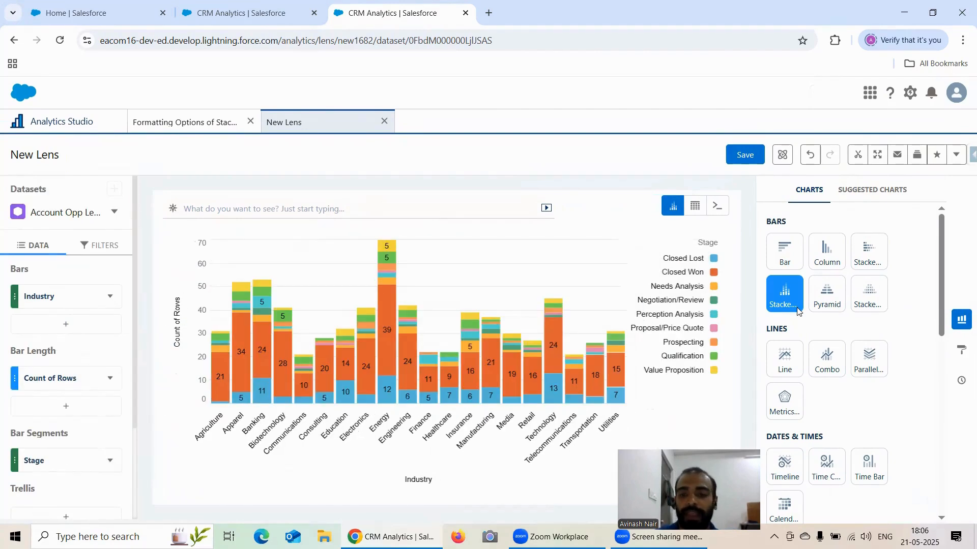
# Return to the Formatting Options of Stacked Column Chart lens and add a chart marker to the Utilities Value Proposition segment.
pyautogui.scroll(-1, 784, 260)
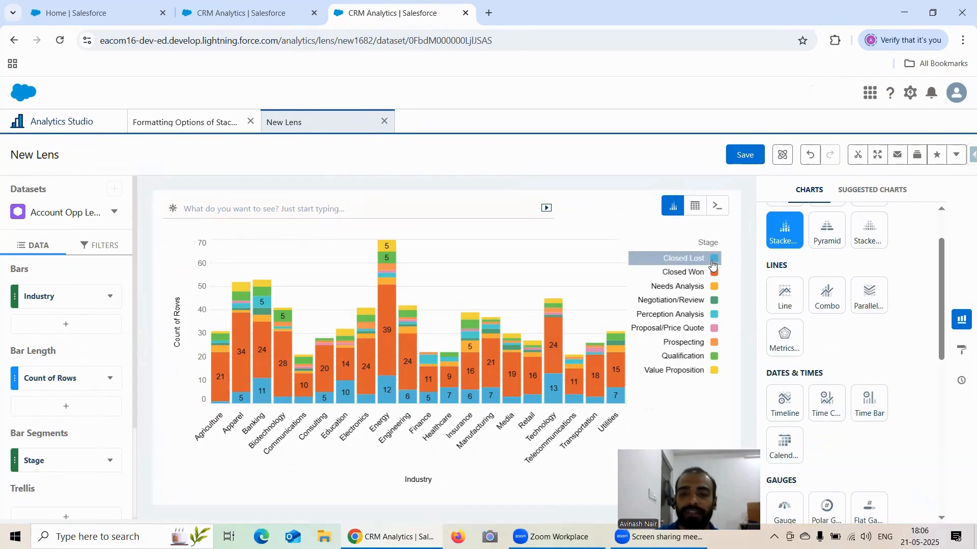
pyautogui.click(184, 125)
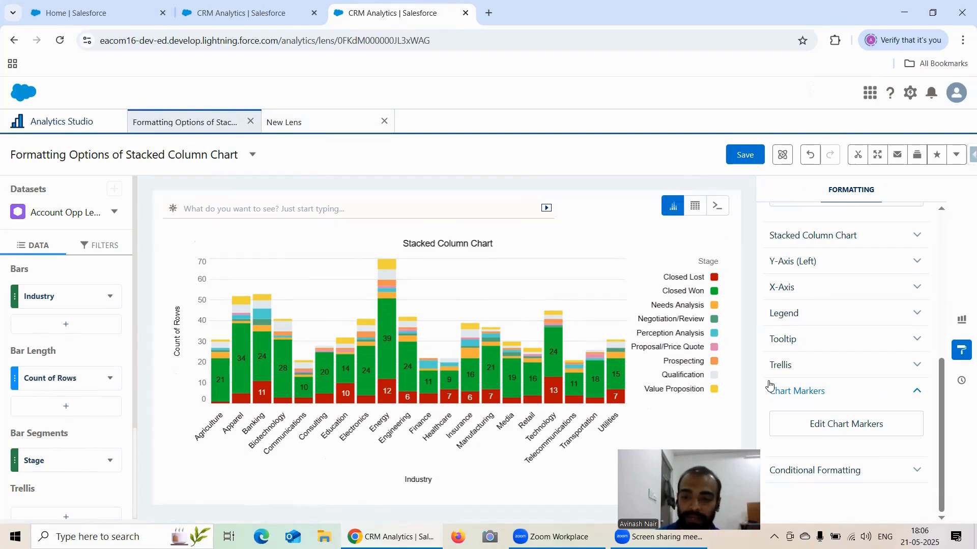
pyautogui.click(866, 430)
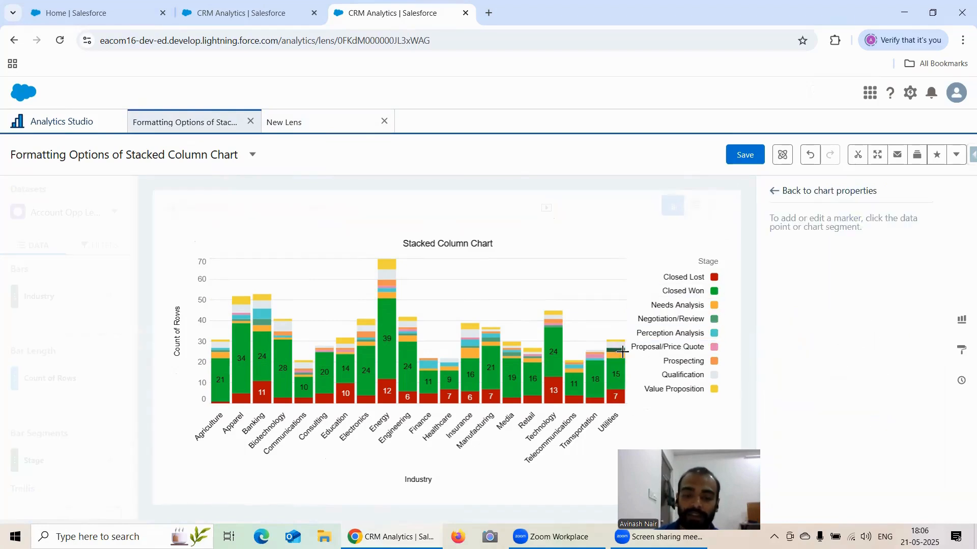
pyautogui.moveTo(622, 339)
pyautogui.click(623, 341)
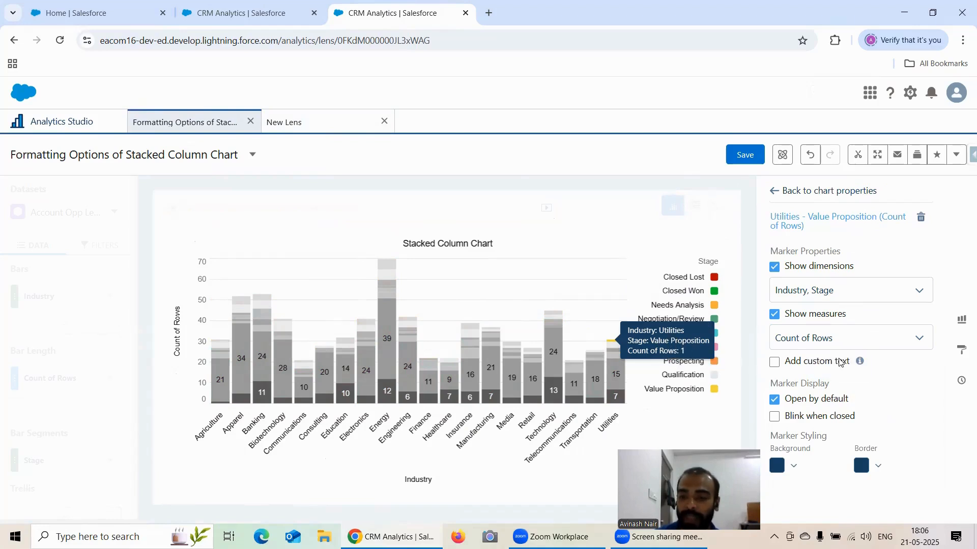
# Add the custom text "Showing Industry, Stage & Count of Rows" to the Utilities marker.
pyautogui.click(775, 362)
pyautogui.scroll(-2, 834, 349)
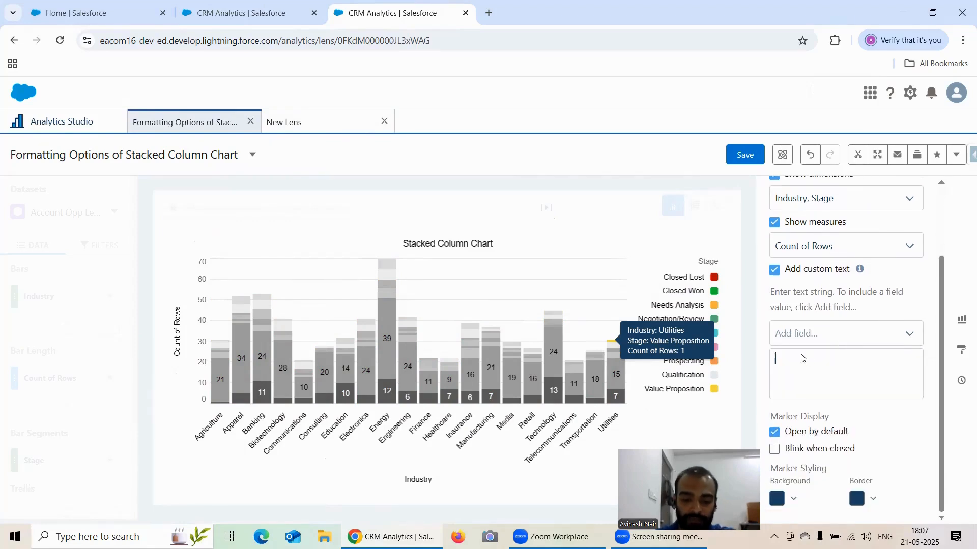
pyautogui.write('SJowing')
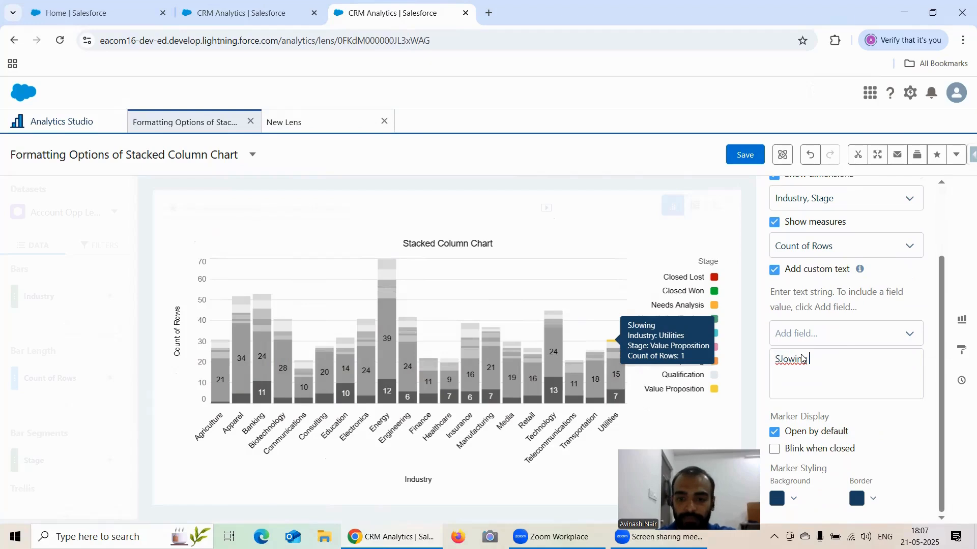
pyautogui.press('BackSpace')
pyautogui.press('BackSpace')
pyautogui.press('BackSpace')
pyautogui.press('BackSpace')
pyautogui.press('BackSpace')
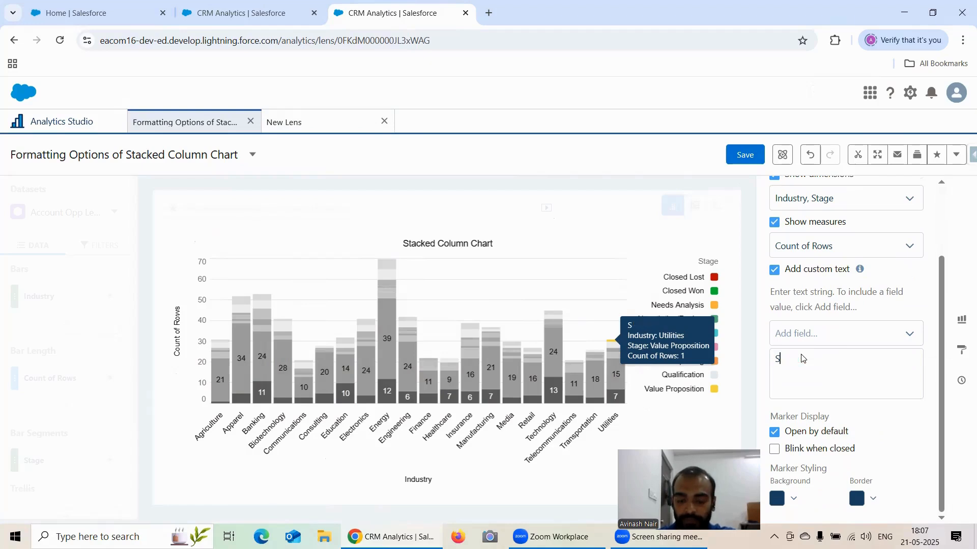
pyautogui.write('owing')
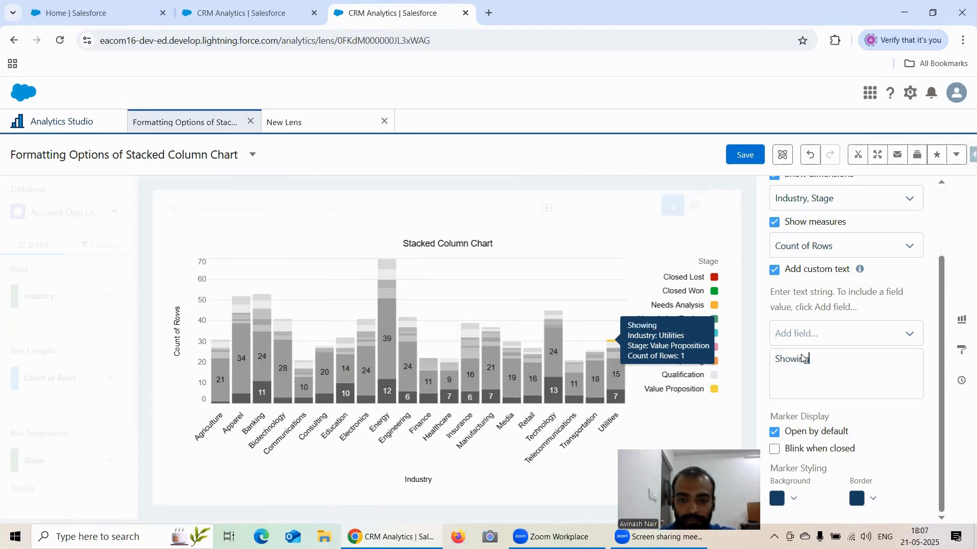
pyautogui.write(' Indust')
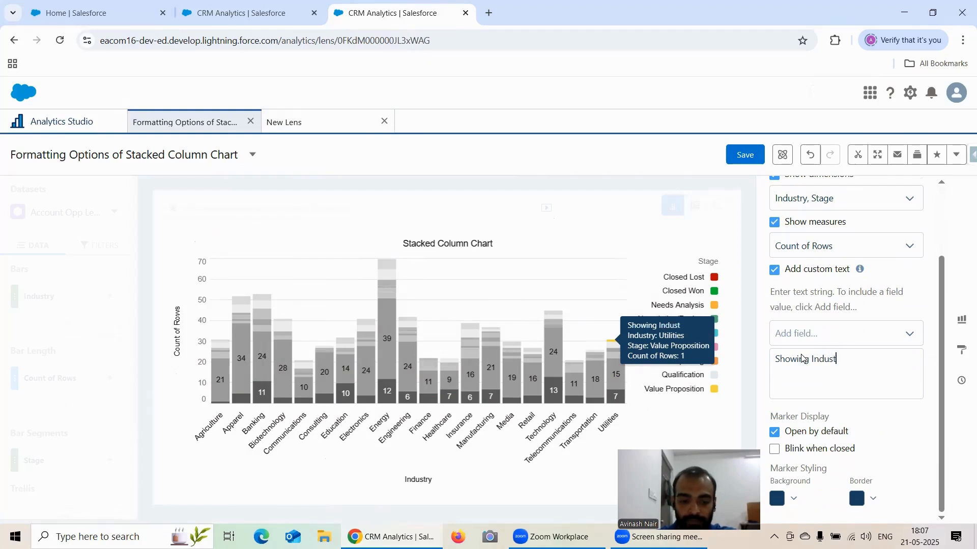
pyautogui.write('ry, Stag')
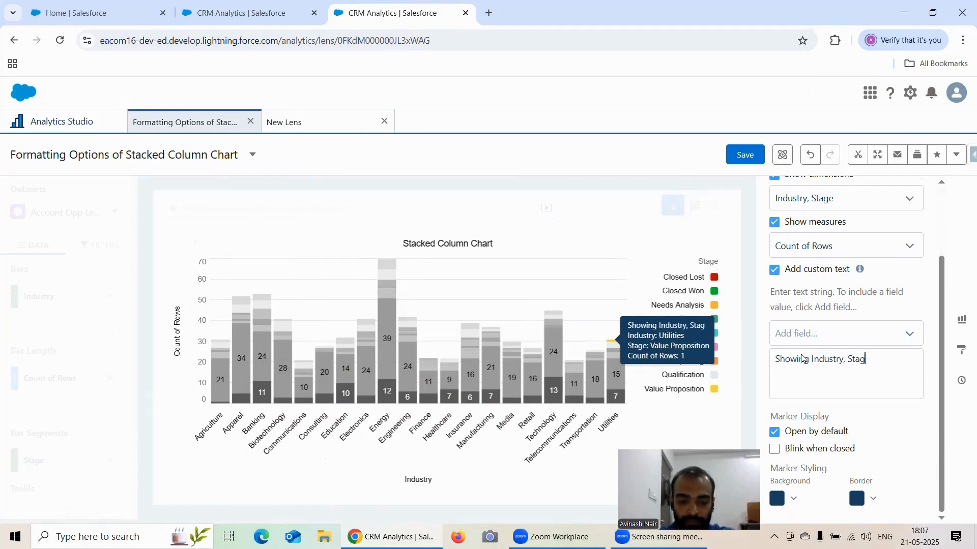
pyautogui.write('e & ')
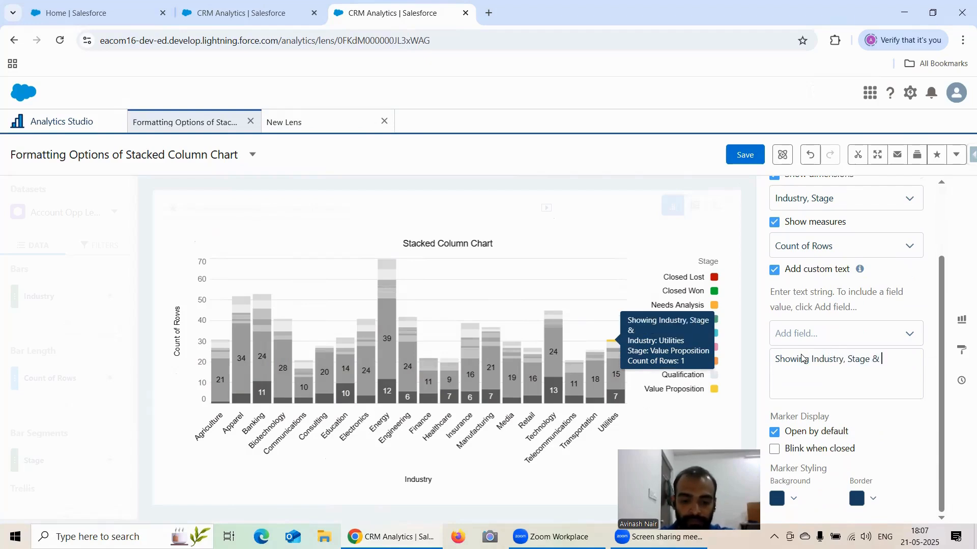
pyautogui.write('Count Of Rows')
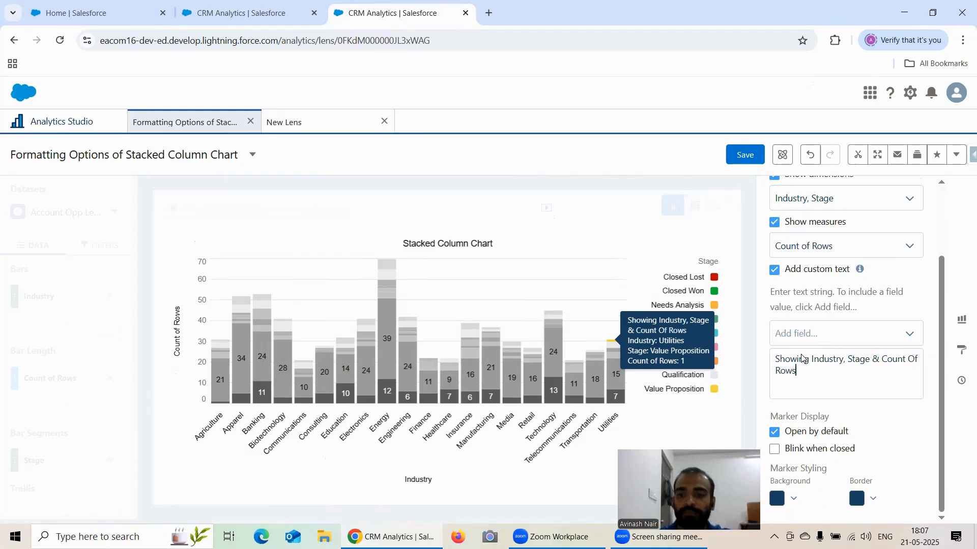
pyautogui.click(914, 360)
pyautogui.press('BackSpace')
pyautogui.write('o')
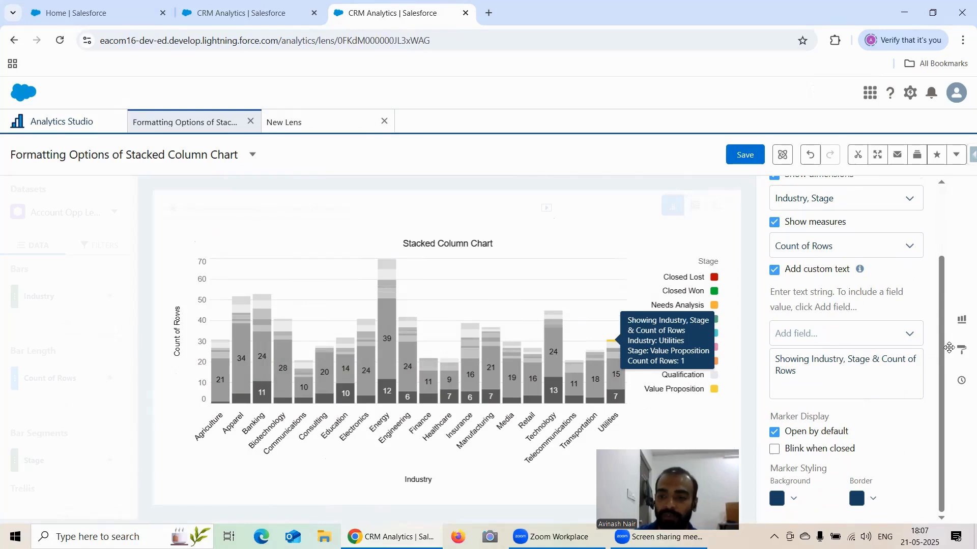
# View the Utilities marker on the chart, then reopen the chart marker editor and review its properties.
pyautogui.click(961, 350)
pyautogui.moveTo(627, 333)
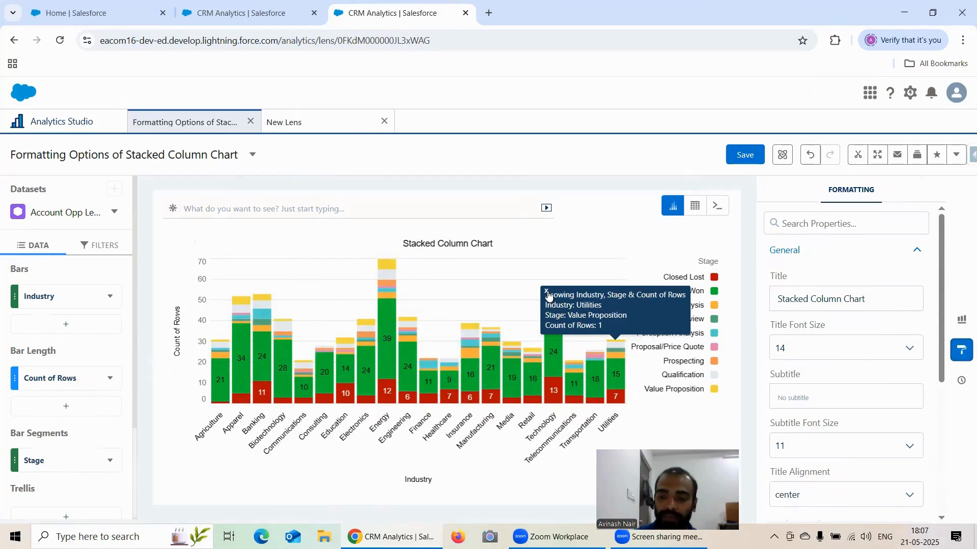
pyautogui.scroll(-5, 831, 458)
pyautogui.click(831, 454)
pyautogui.scroll(-1, 844, 422)
pyautogui.click(844, 422)
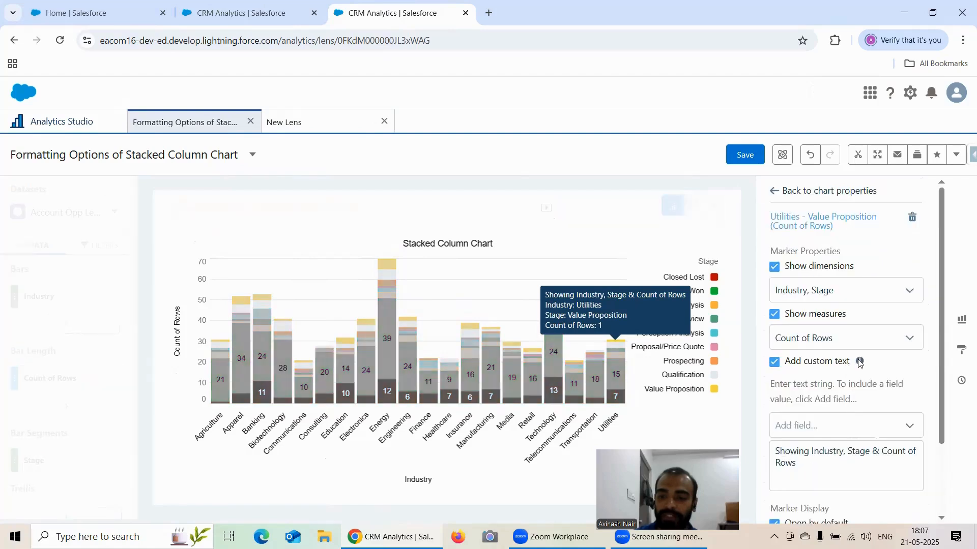
pyautogui.scroll(-2, 839, 361)
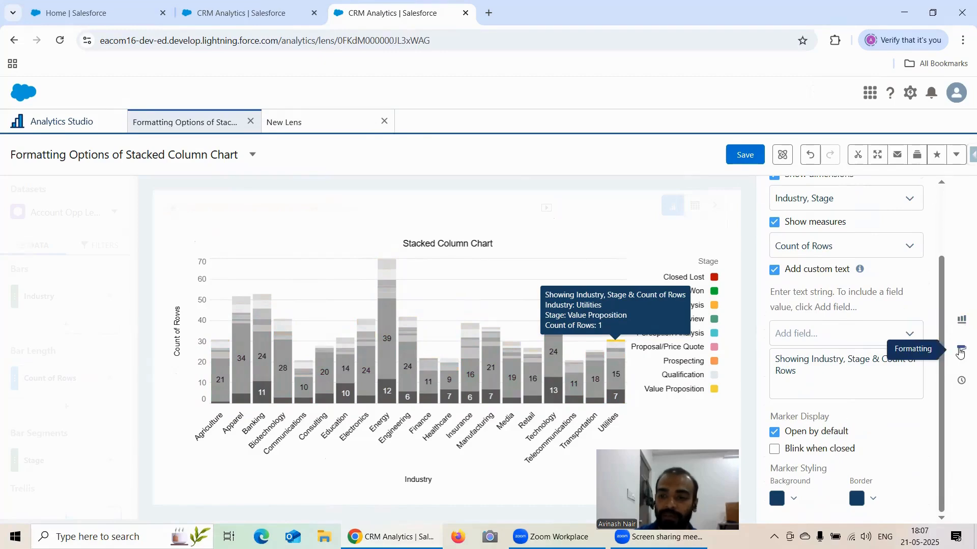
# Leave the marker editor, save the lens under its existing name and reload the page.
pyautogui.click(961, 350)
pyautogui.click(742, 158)
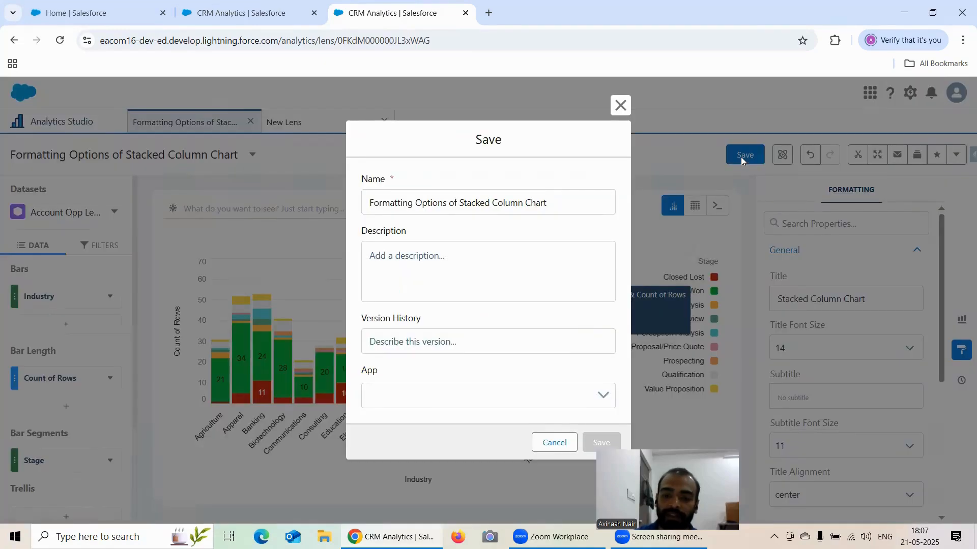
pyautogui.click(600, 442)
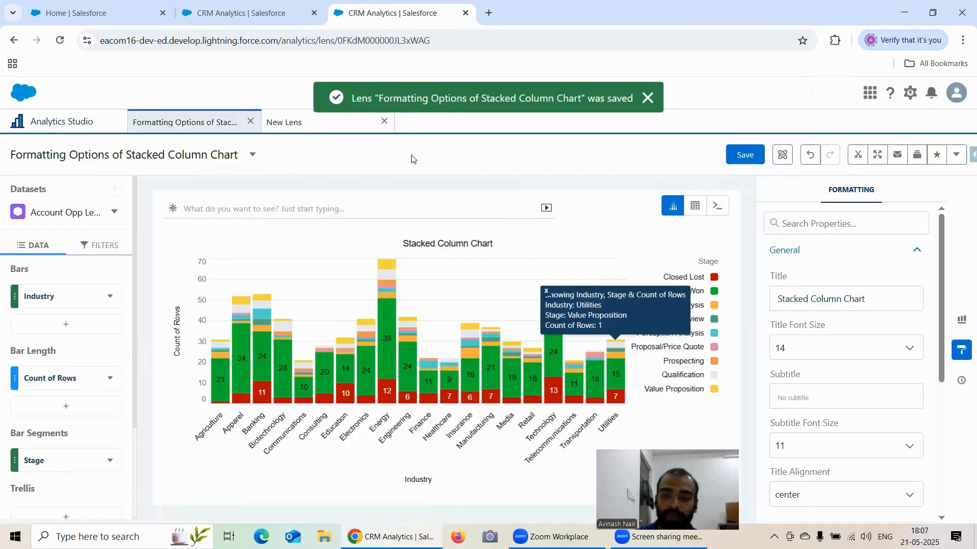
pyautogui.click(60, 40)
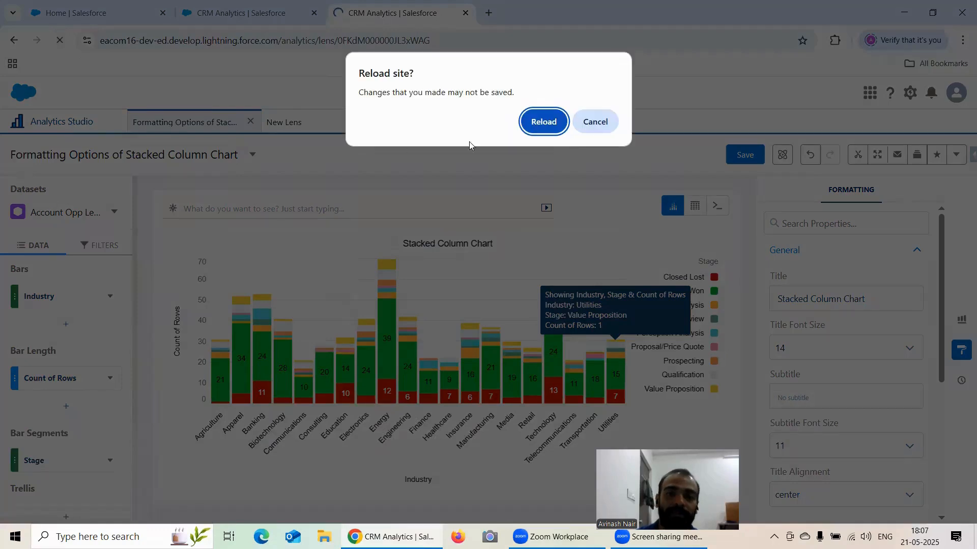
pyautogui.click(550, 127)
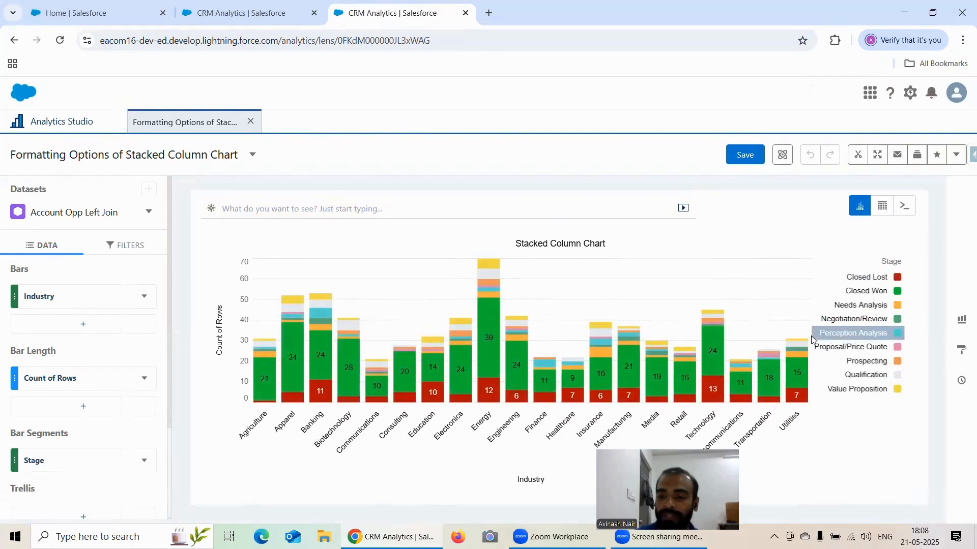
# Open the chart marker editor from the formatting options and add a marker to the Agriculture Value Proposition segment.
pyautogui.click(961, 351)
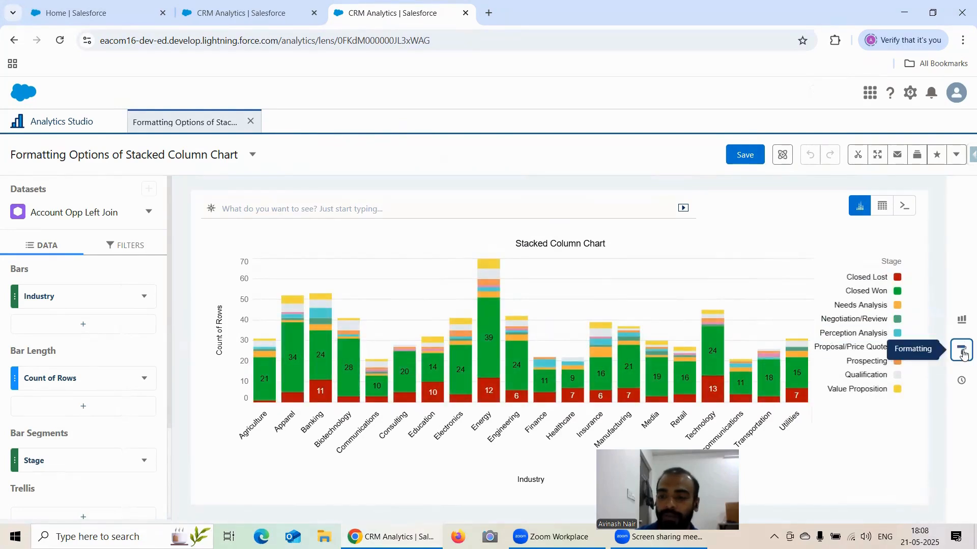
pyautogui.scroll(-5, 887, 305)
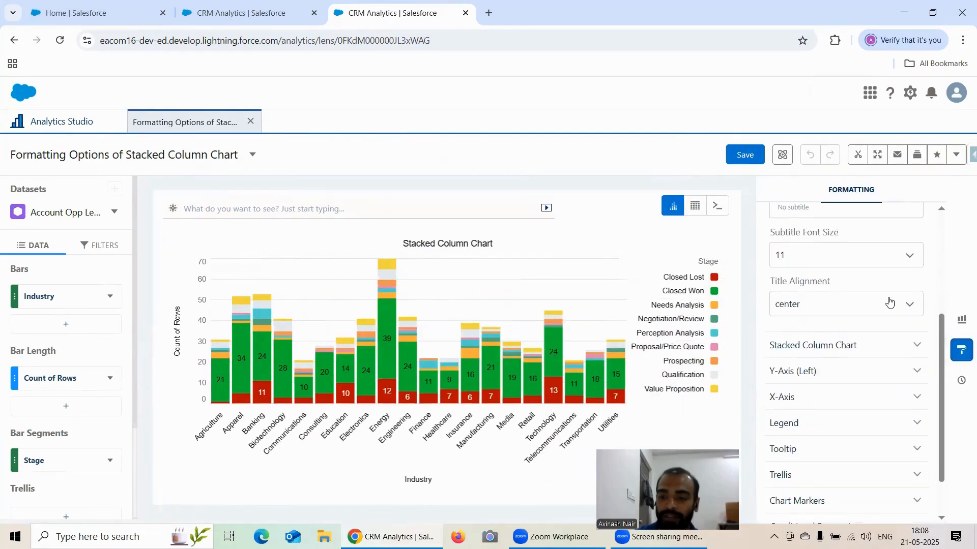
pyautogui.click(823, 448)
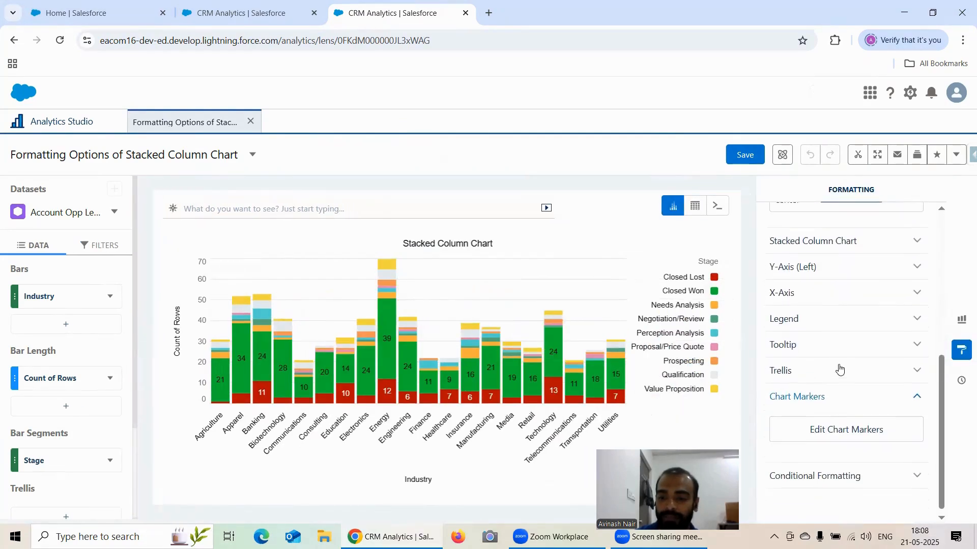
pyautogui.click(841, 423)
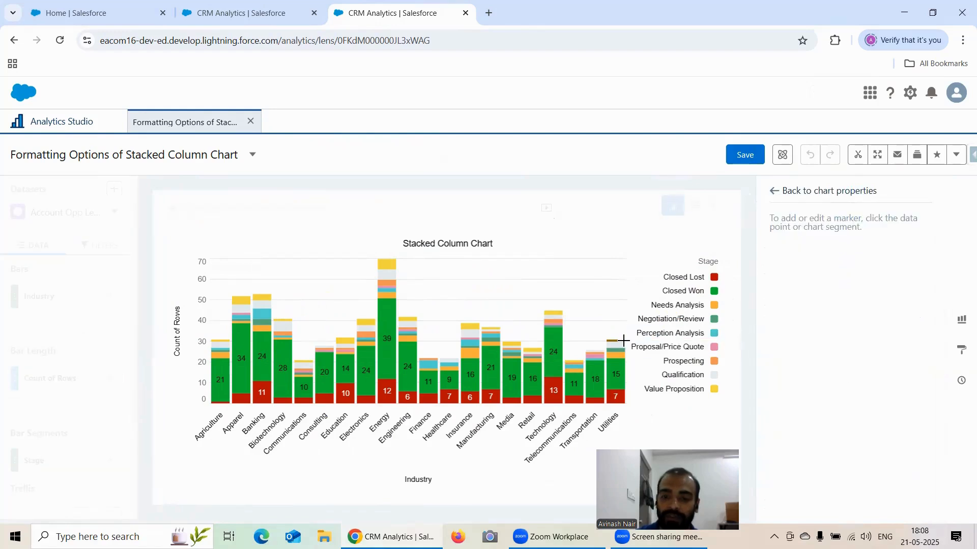
pyautogui.click(227, 340)
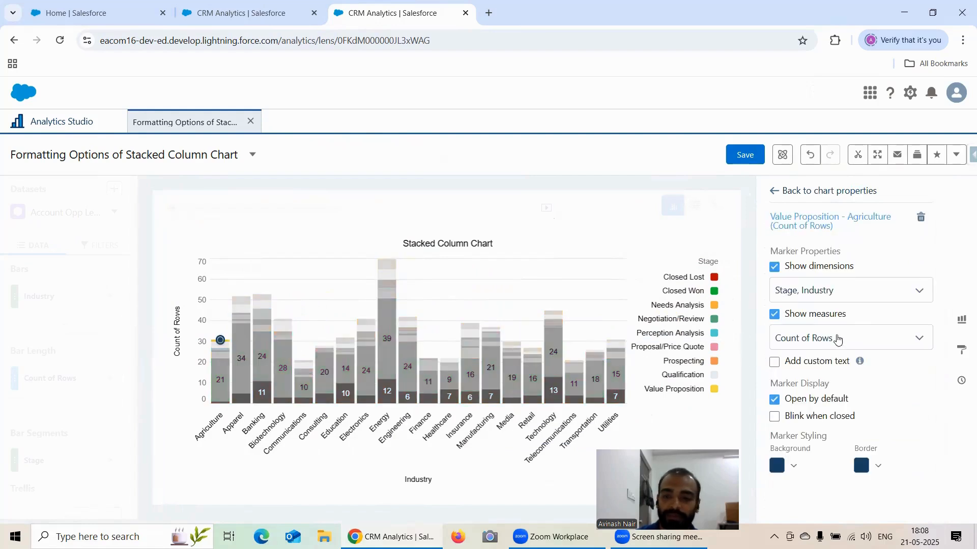
pyautogui.click(775, 362)
pyautogui.scroll(-2, 839, 339)
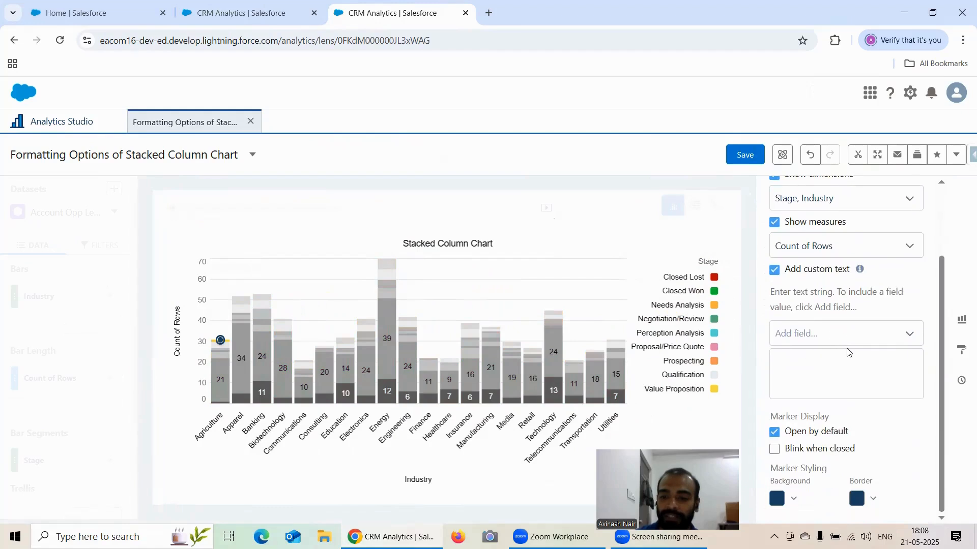
pyautogui.click(776, 273)
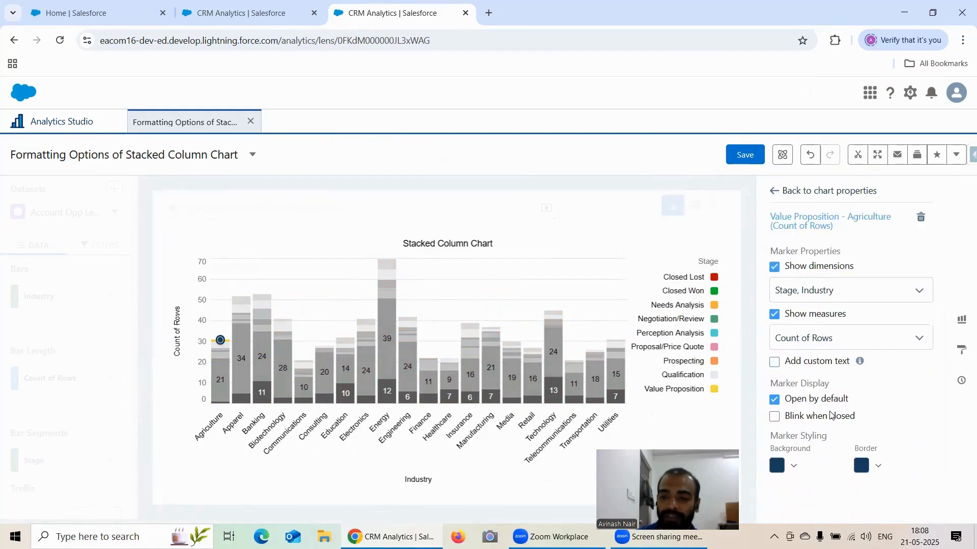
# Set the Agriculture marker's background colour to green.
pyautogui.click(776, 467)
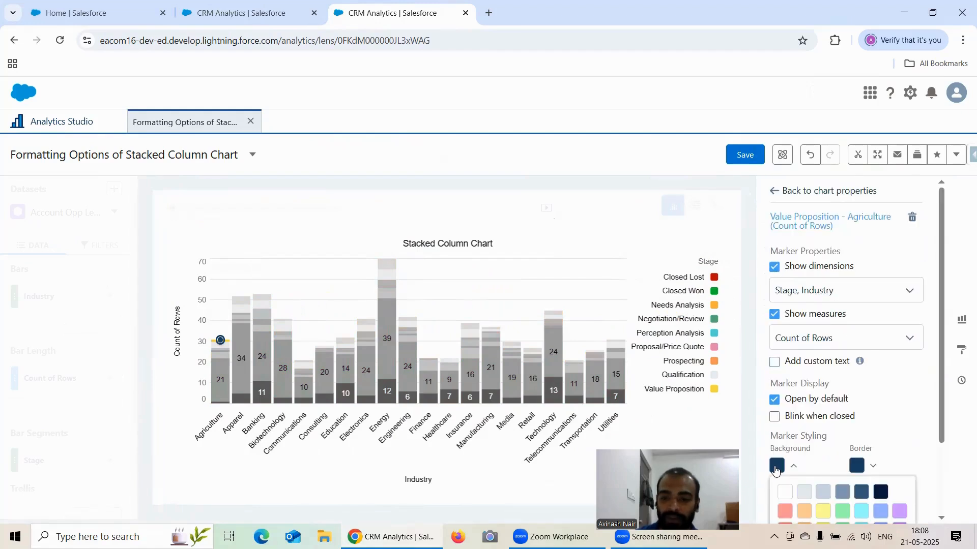
pyautogui.scroll(-2, 895, 398)
pyautogui.scroll(-1, 895, 399)
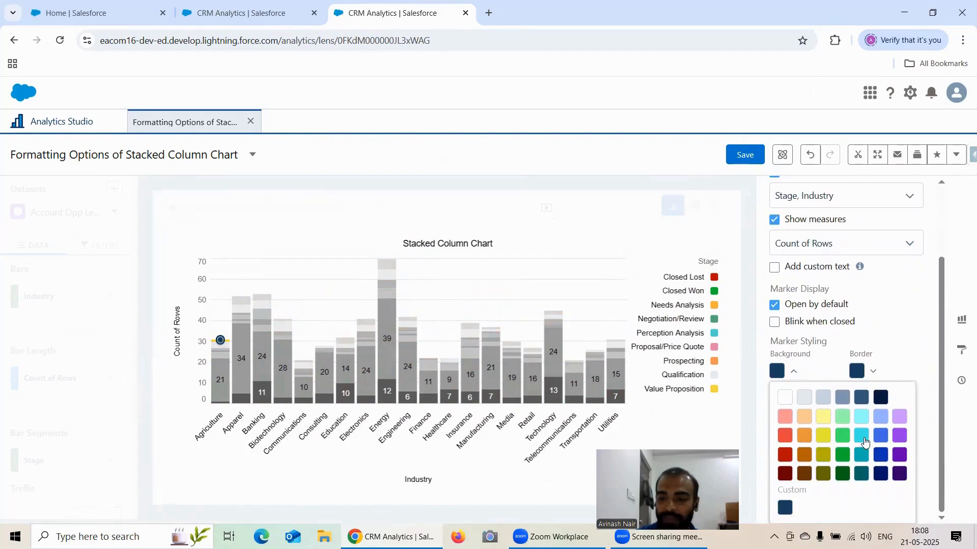
pyautogui.click(844, 455)
pyautogui.click(908, 337)
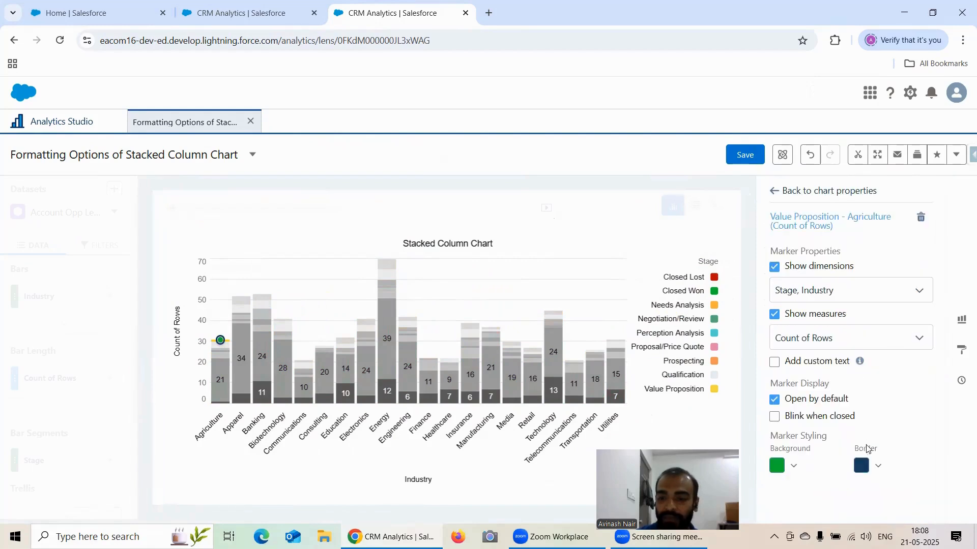
# Set the Agriculture marker's border colour to red.
pyautogui.click(860, 466)
pyautogui.scroll(-2, 898, 426)
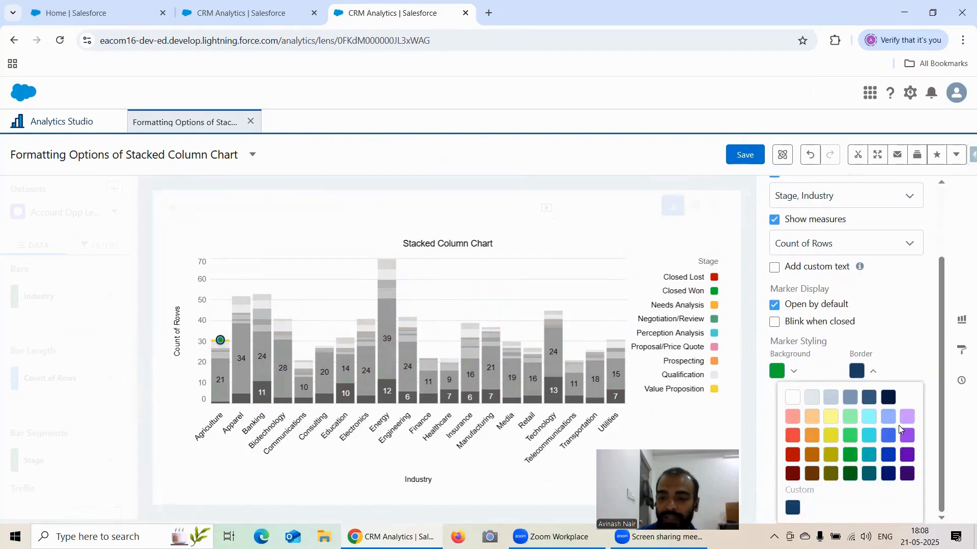
pyautogui.click(795, 456)
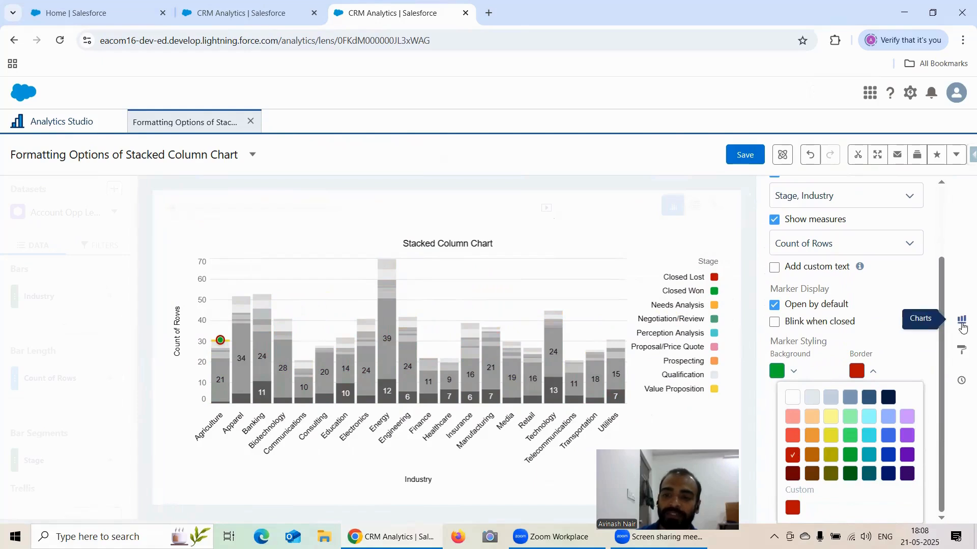
# Return to the chart's formatting properties and close the Agriculture marker's callout so it collapses to a dot.
pyautogui.click(961, 350)
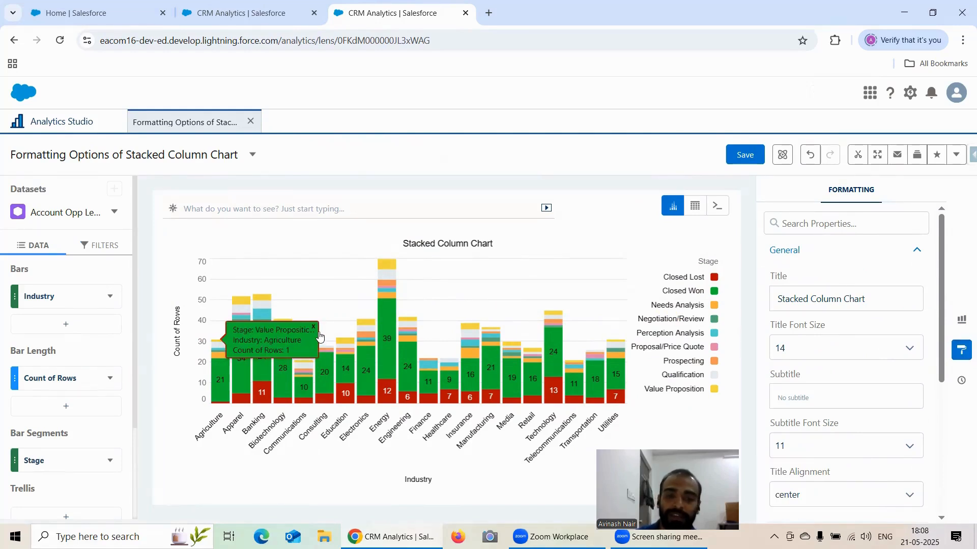
pyautogui.click(313, 327)
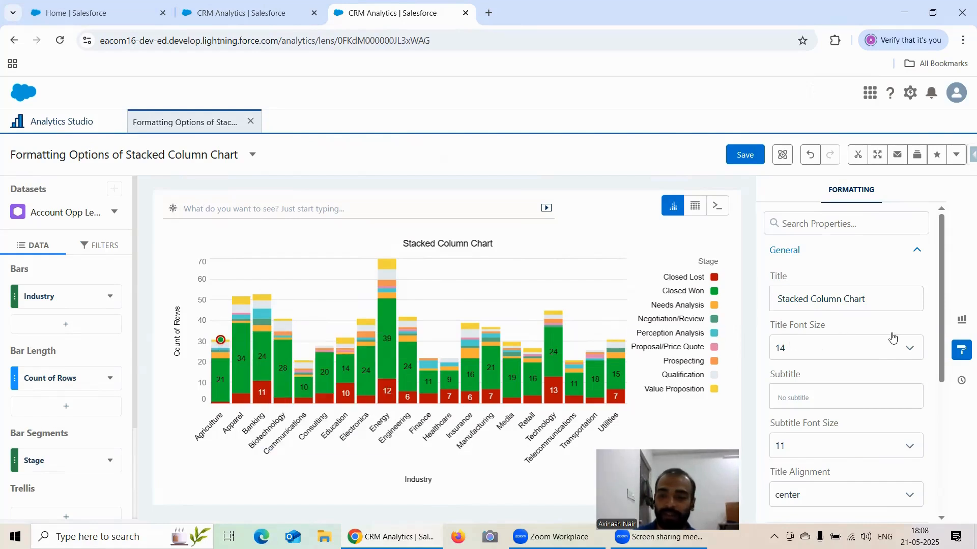
pyautogui.scroll(-5, 891, 338)
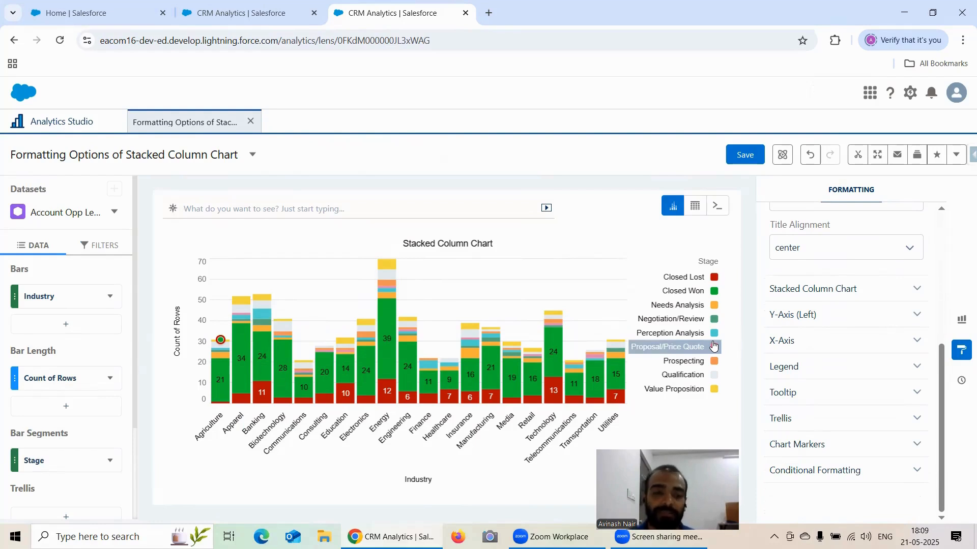
# Set the Agriculture marker to blink when closed and not open by default, and close the formatting properties.
pyautogui.moveTo(513, 353)
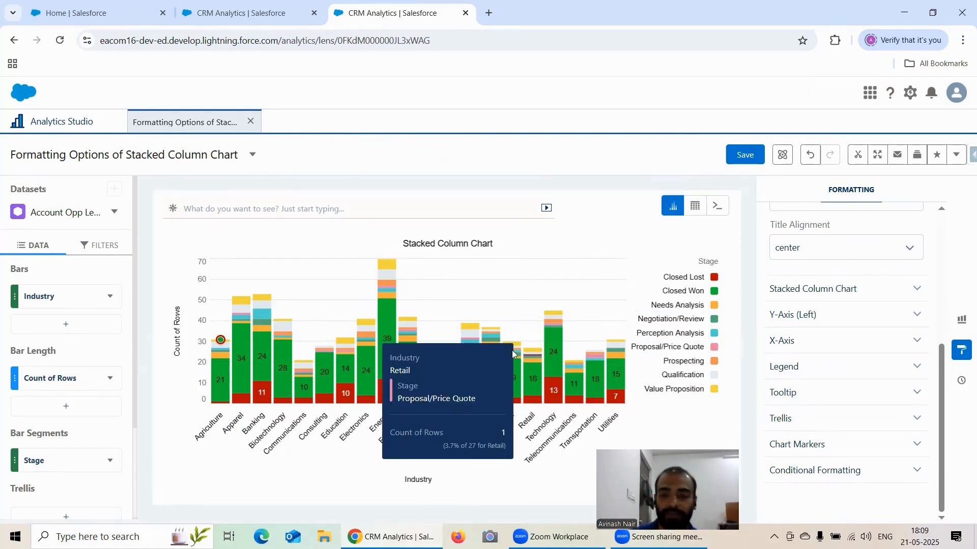
pyautogui.click(849, 448)
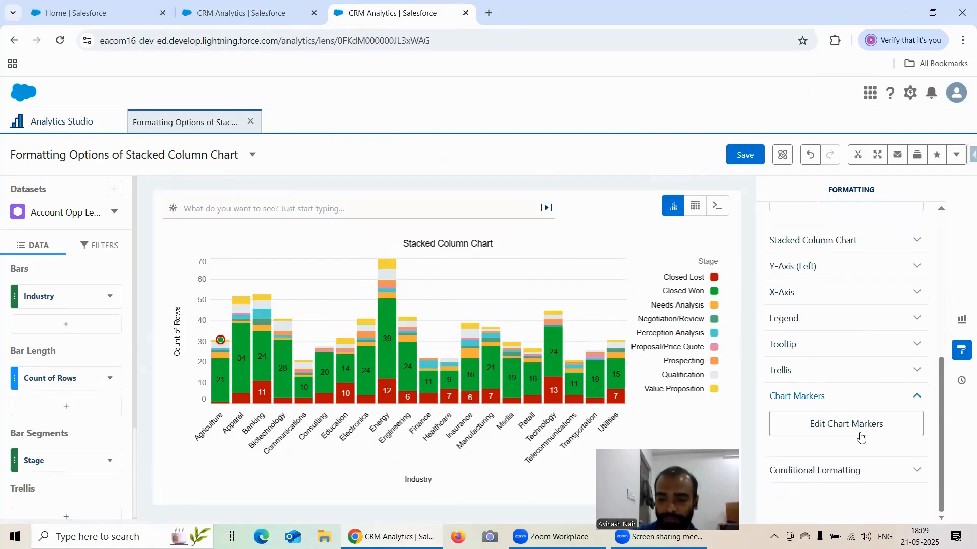
pyautogui.click(862, 433)
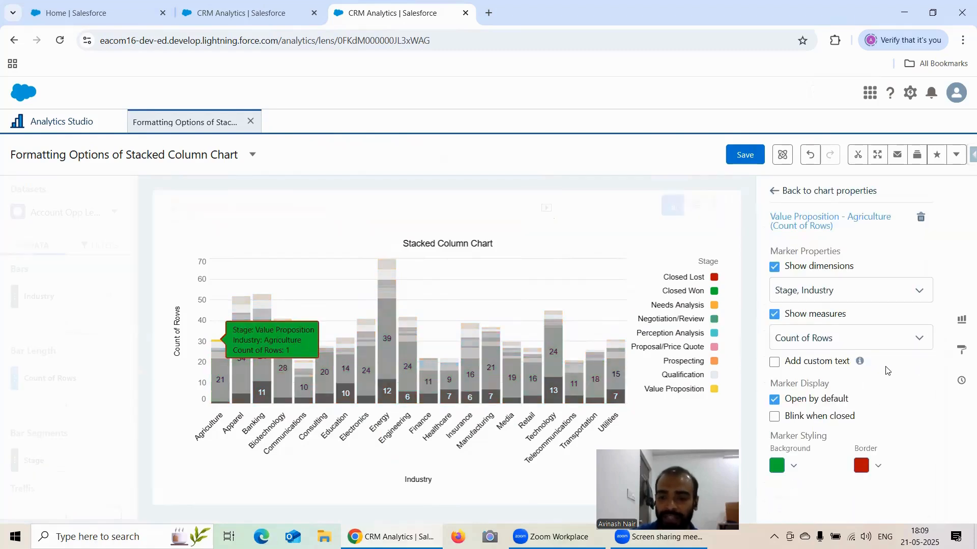
pyautogui.click(776, 418)
pyautogui.click(775, 400)
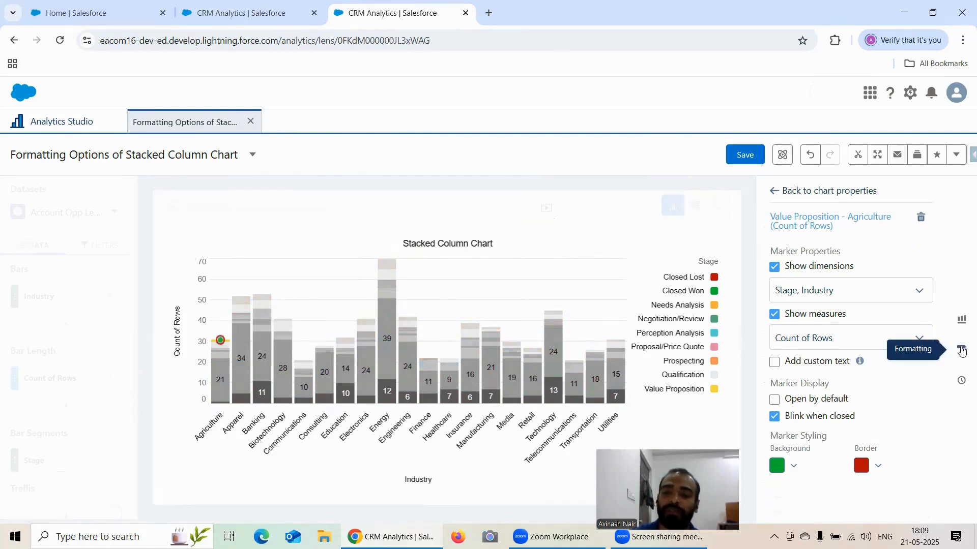
pyautogui.click(961, 350)
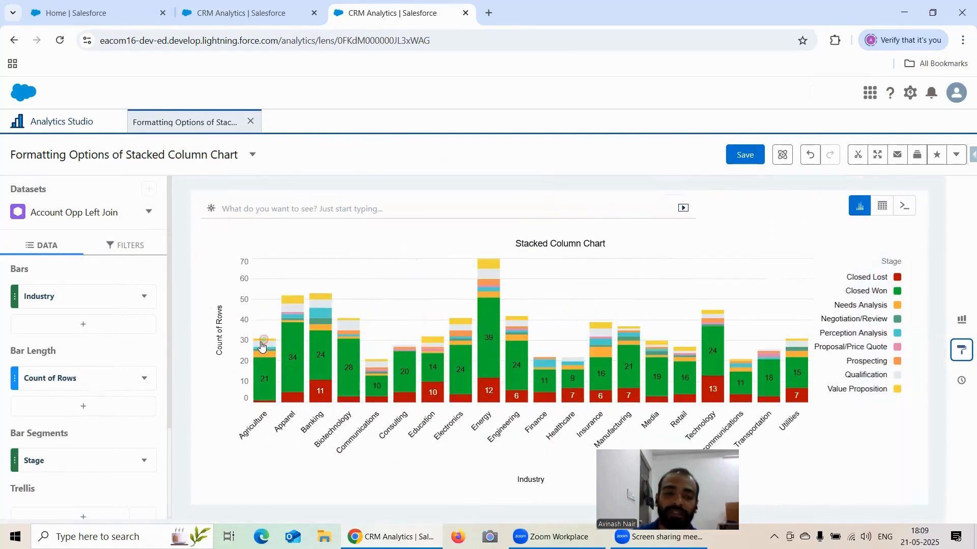
# Expand and collapse the Agriculture marker's callout on the chart, and save the lens.
pyautogui.click(264, 340)
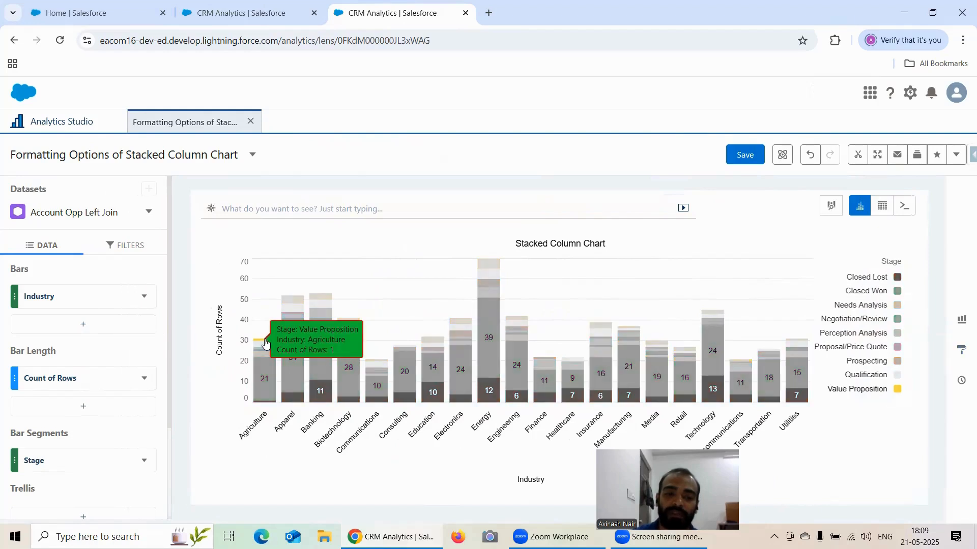
pyautogui.click(265, 340)
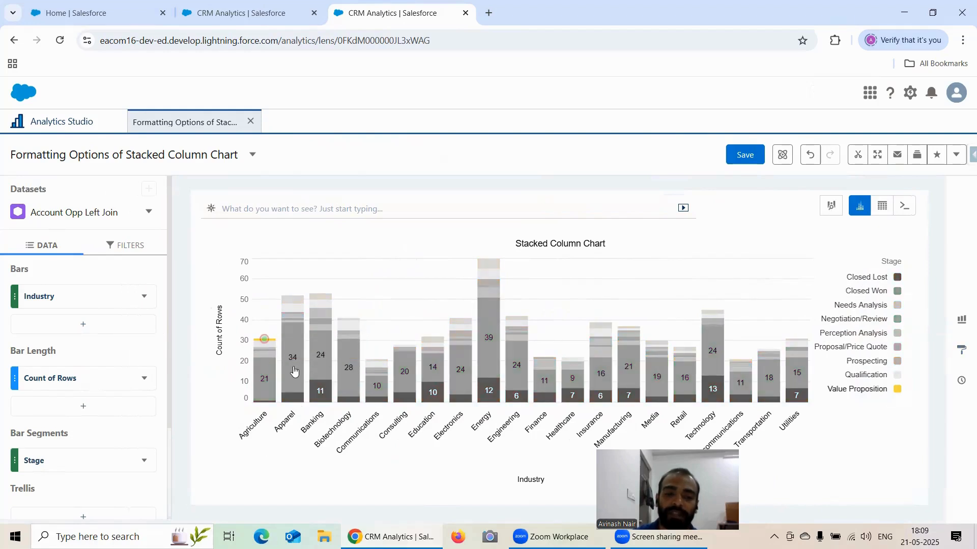
pyautogui.moveTo(263, 344)
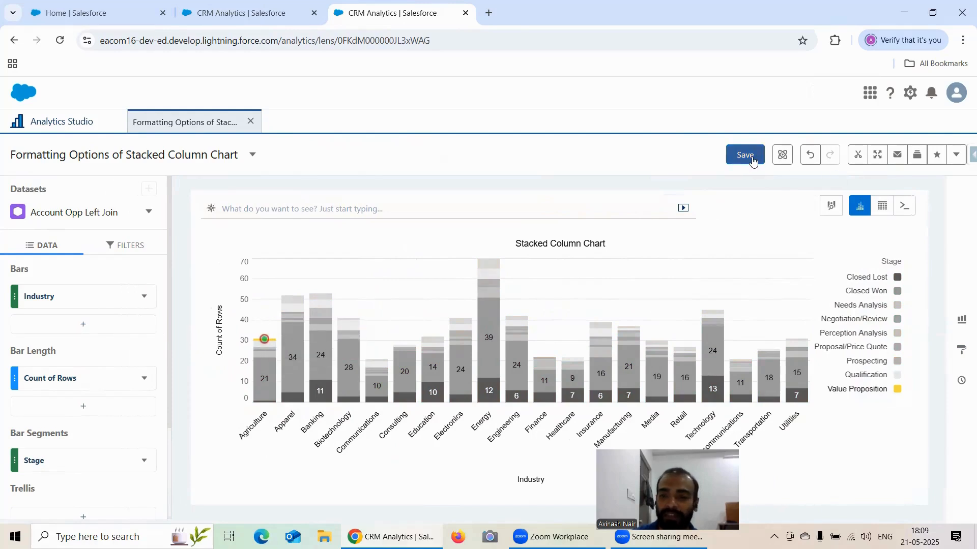
pyautogui.click(749, 156)
pyautogui.click(601, 440)
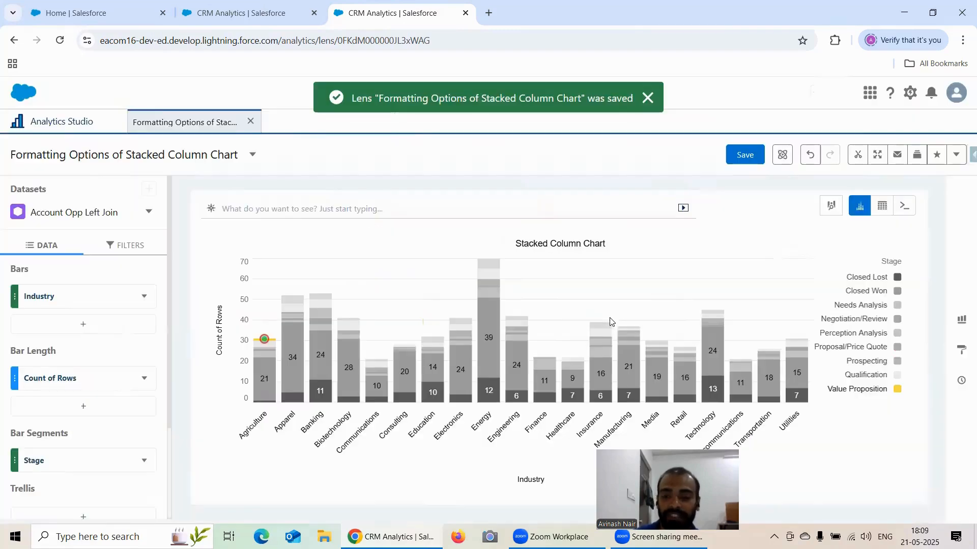
# Try the custom text option on the Agriculture marker, turn it off again and return to the chart properties.
pyautogui.click(961, 350)
pyautogui.scroll(-5, 881, 323)
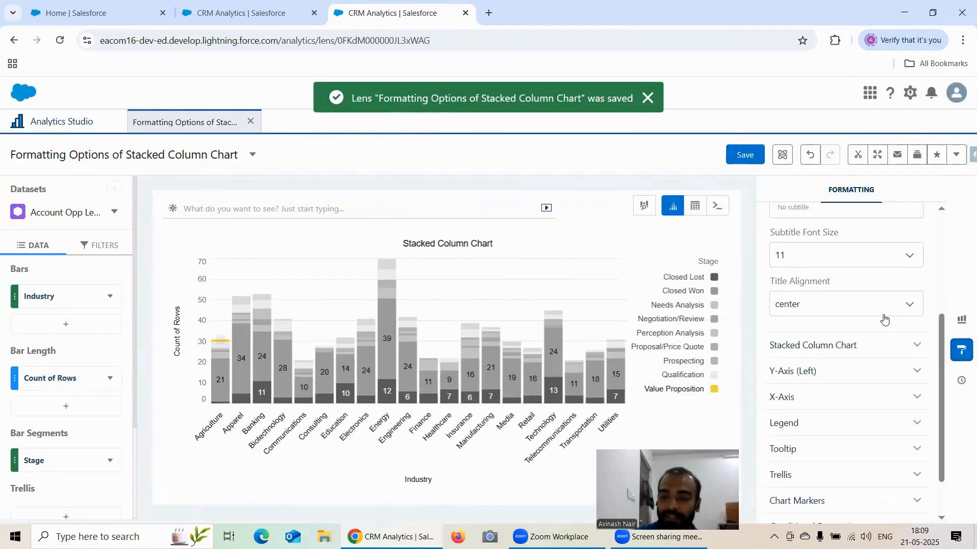
pyautogui.click(824, 444)
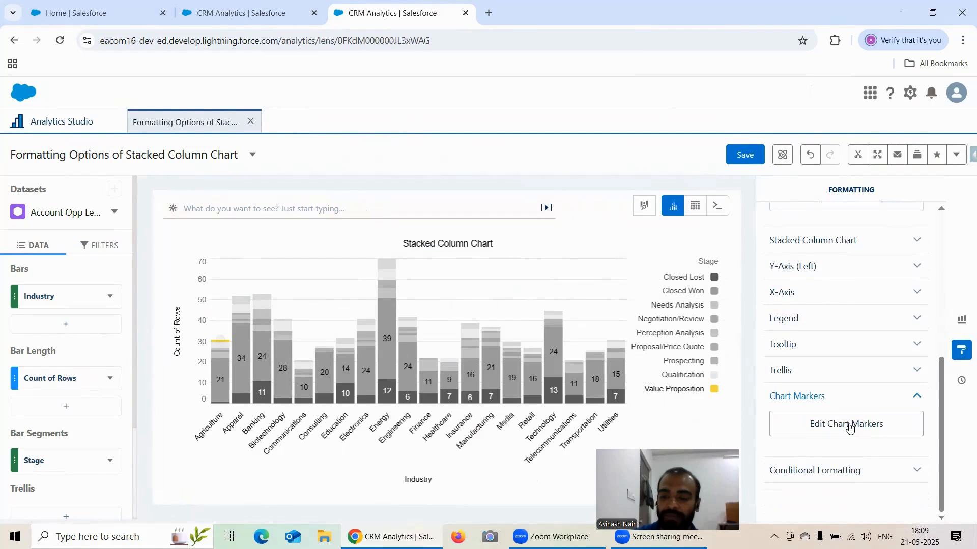
pyautogui.click(837, 430)
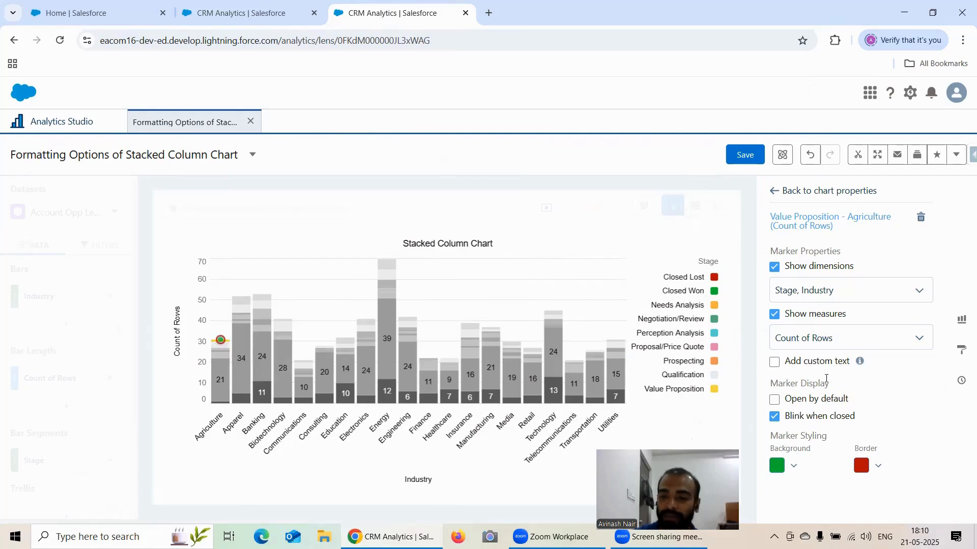
pyautogui.click(774, 364)
pyautogui.scroll(-1, 774, 307)
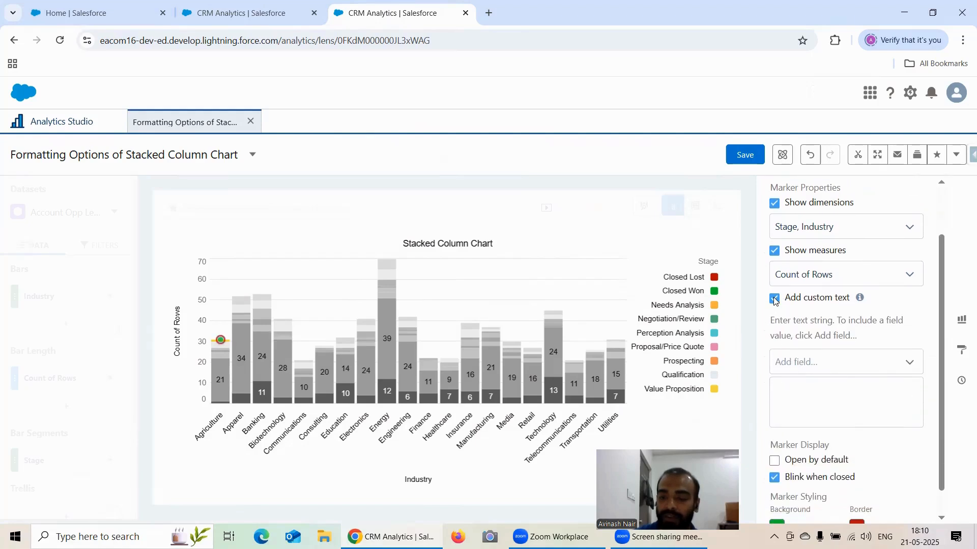
pyautogui.click(775, 300)
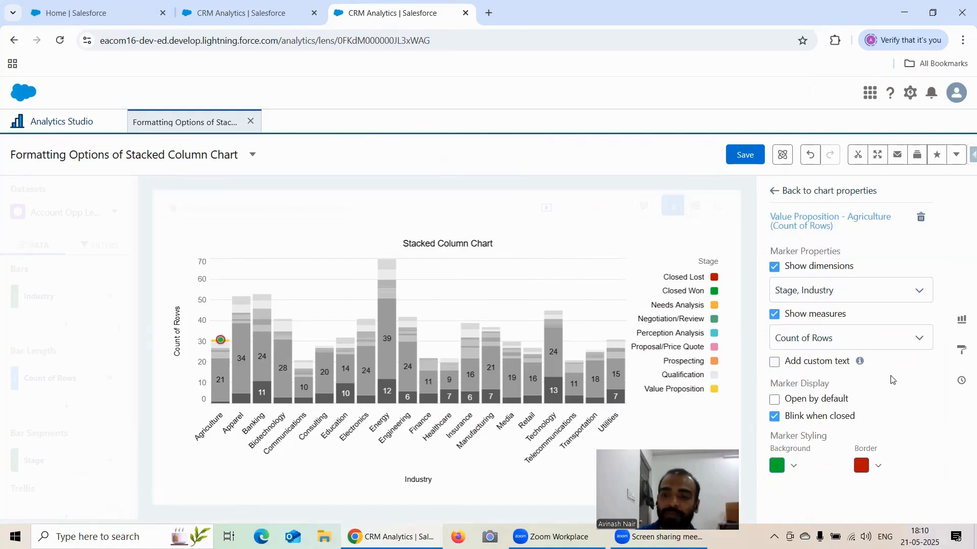
pyautogui.click(781, 192)
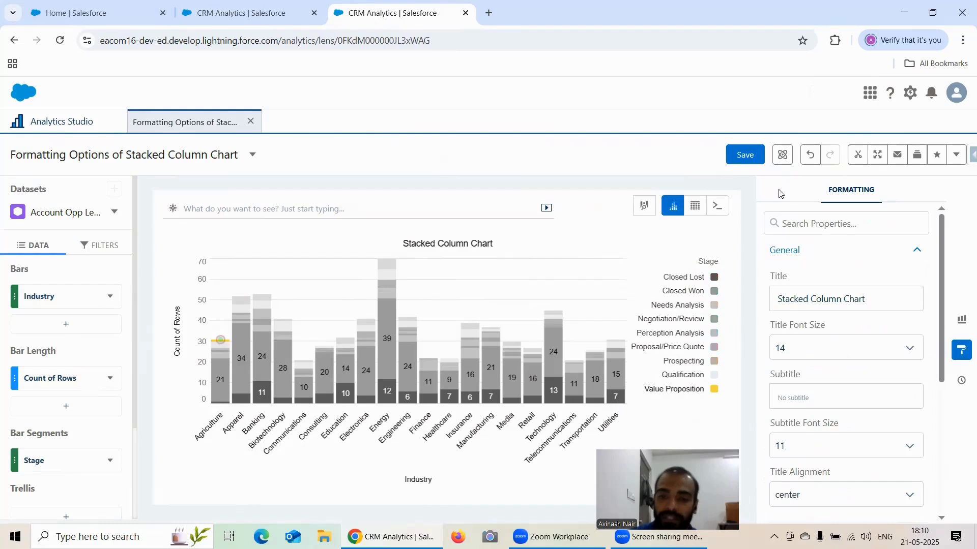
# Save the lens and reload the page to check the Agriculture marker and its callout.
pyautogui.click(644, 207)
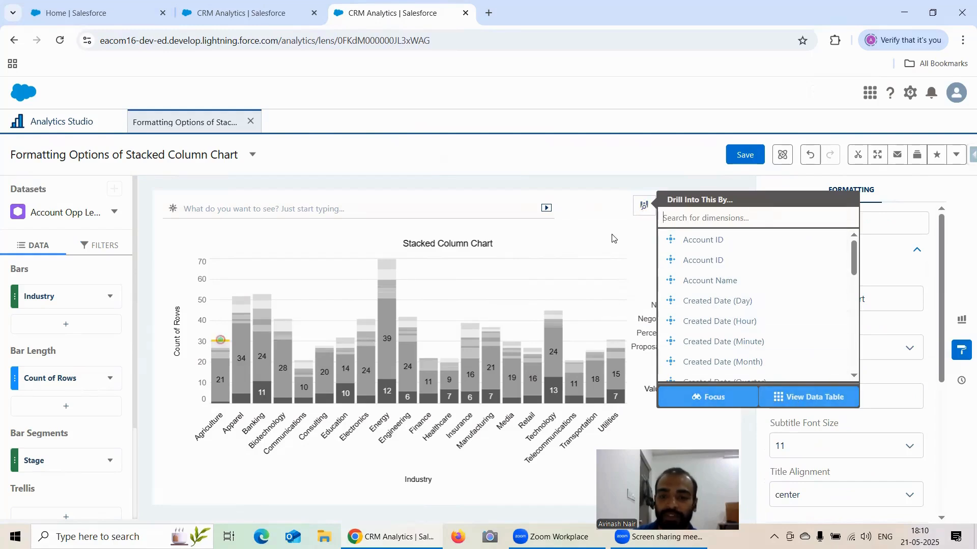
pyautogui.click(629, 231)
pyautogui.click(743, 159)
pyautogui.click(602, 442)
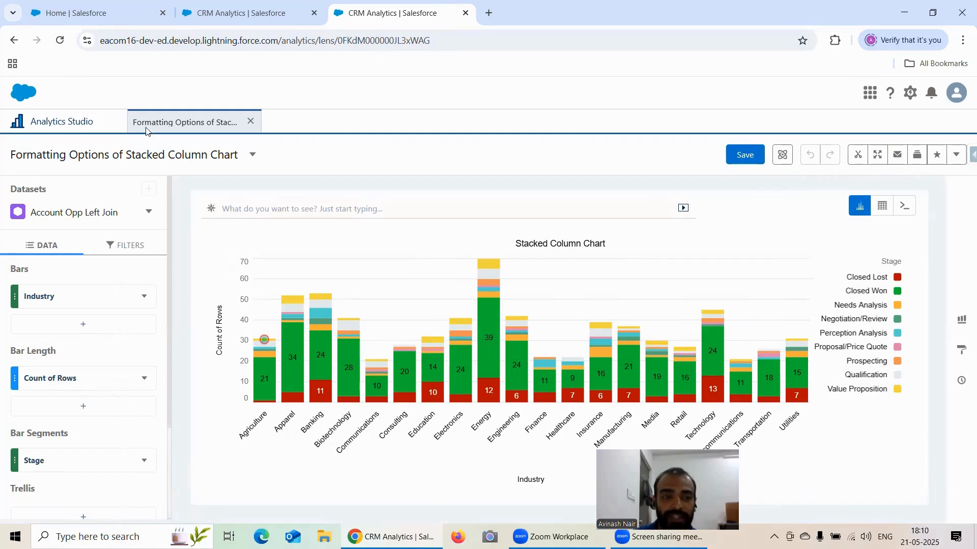
pyautogui.click(60, 41)
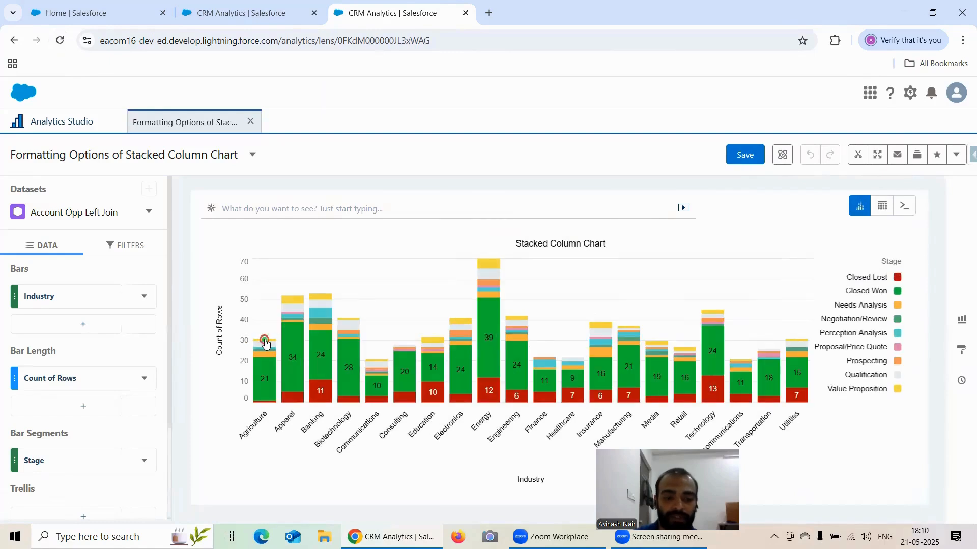
pyautogui.moveTo(264, 339)
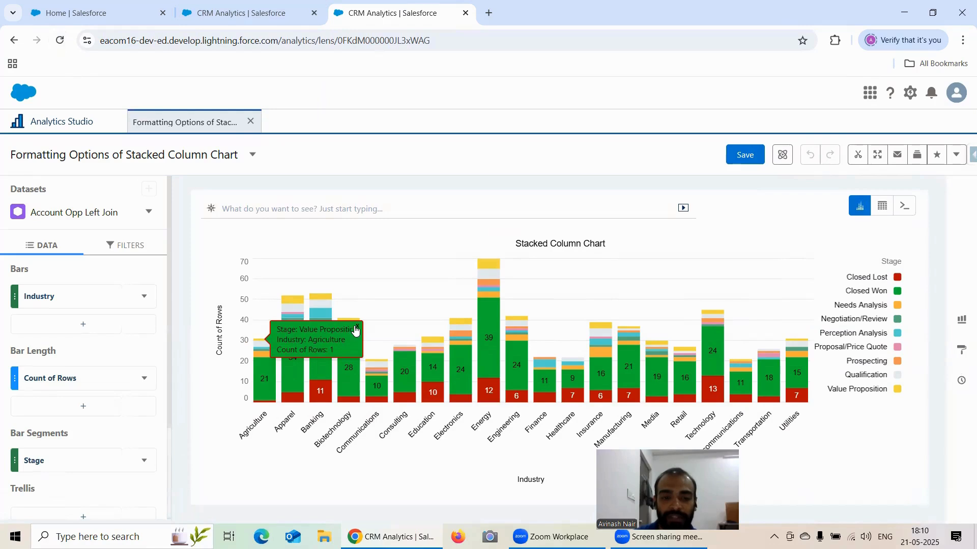
# Open the chart marker editor from the formatting options and add a marker to the Apparel Value Proposition segment.
pyautogui.click(961, 349)
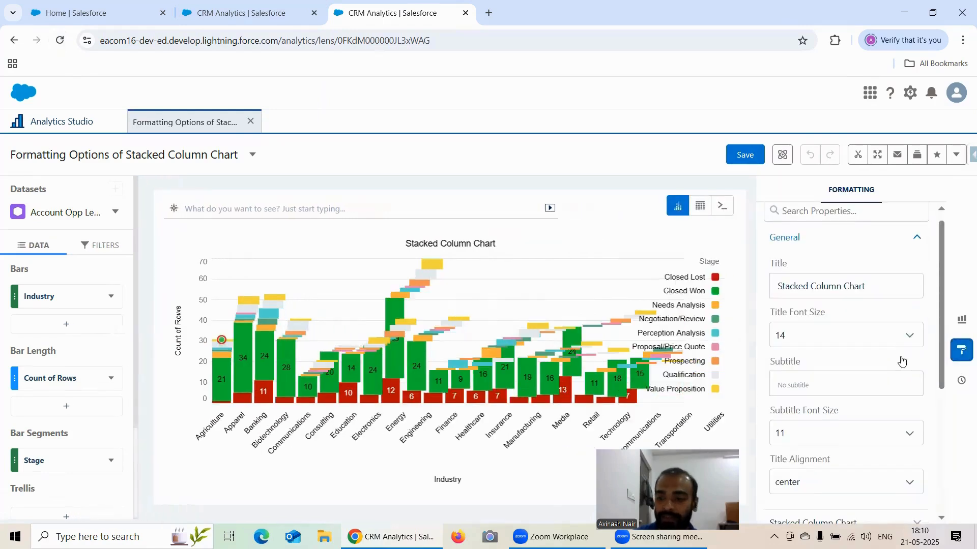
pyautogui.scroll(-5, 897, 386)
pyautogui.doubleClick(820, 445)
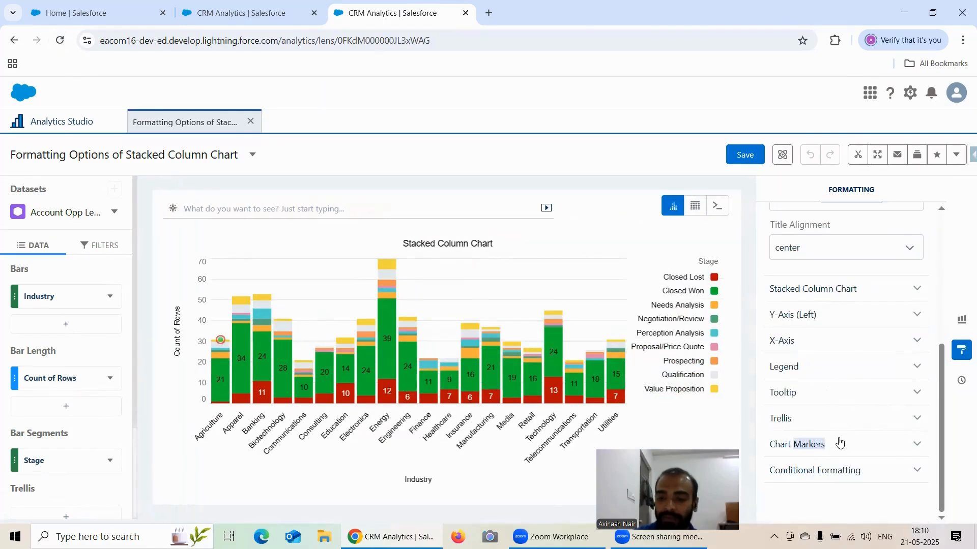
pyautogui.click(840, 443)
pyautogui.scroll(-1, 852, 395)
pyautogui.click(846, 422)
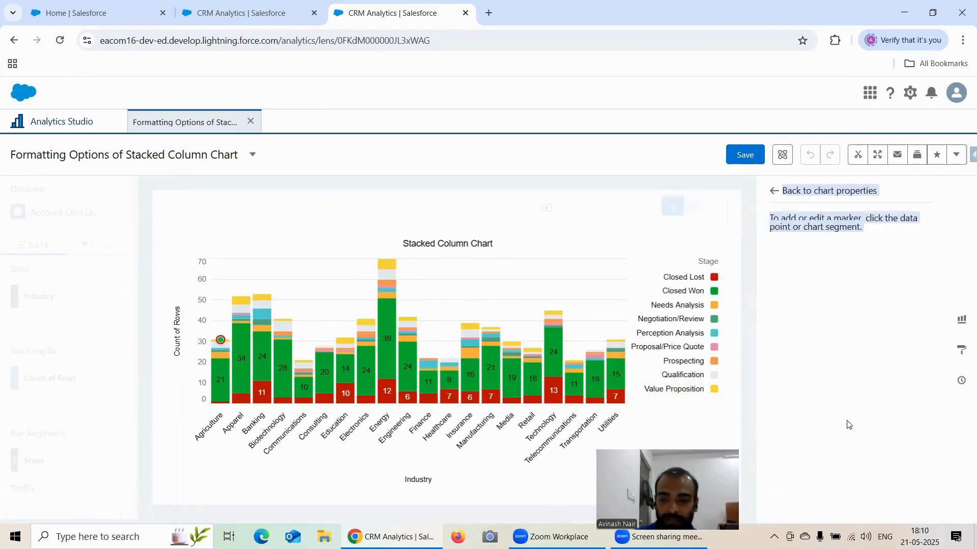
pyautogui.click(241, 298)
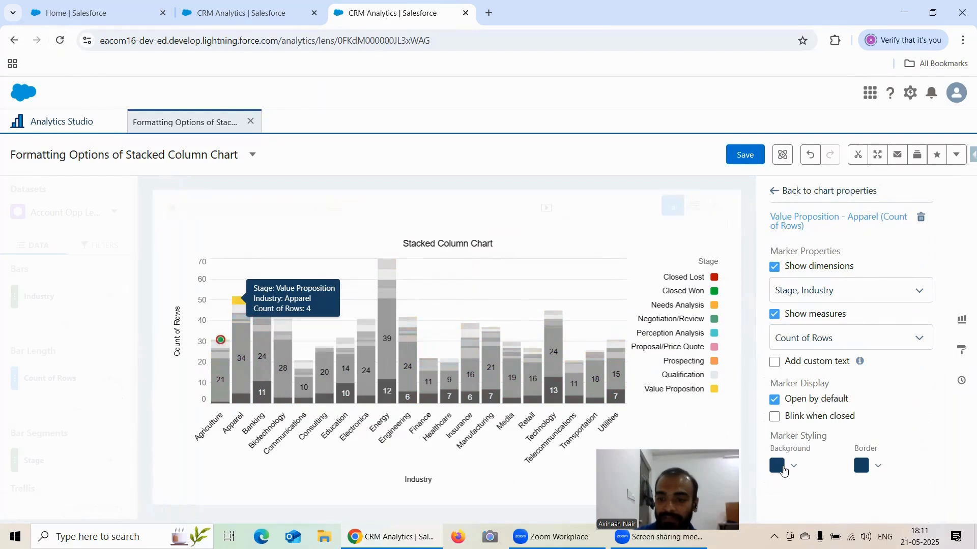
# Set the Apparel marker's background colour to teal and its border colour to purple.
pyautogui.click(781, 467)
pyautogui.scroll(-2, 802, 406)
pyautogui.click(861, 456)
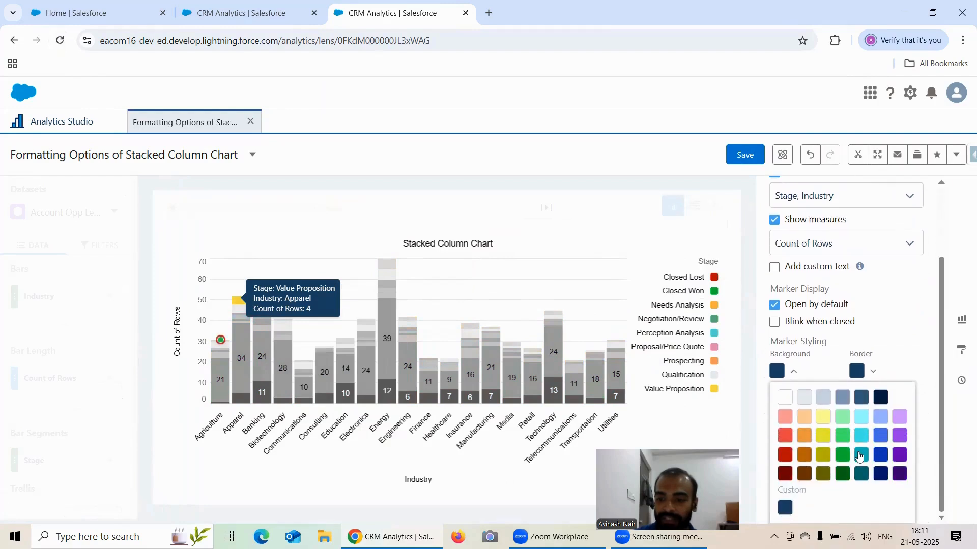
pyautogui.click(857, 372)
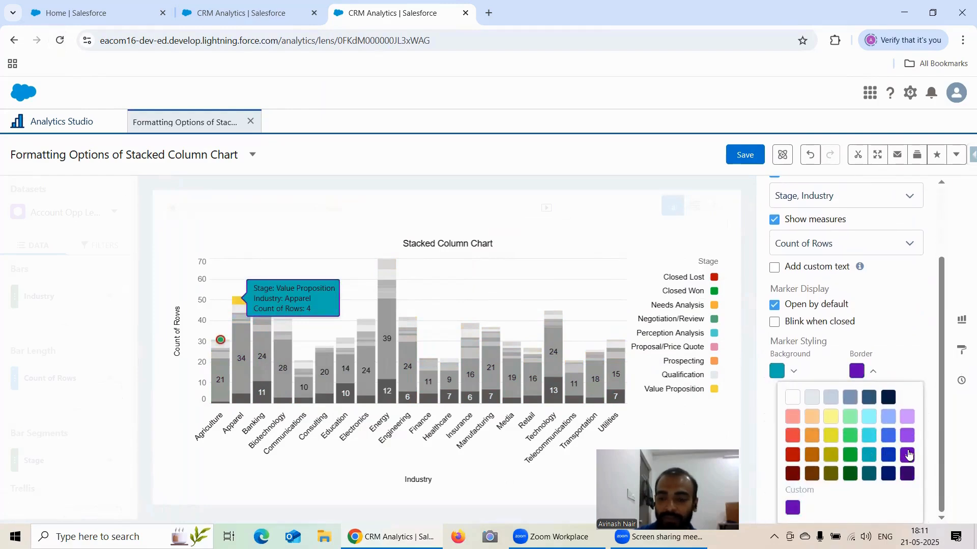
pyautogui.scroll(2, 896, 305)
# Close the formatting properties and save the lens with the new Apparel marker in the Recipe Dataset app.
pyautogui.click(961, 351)
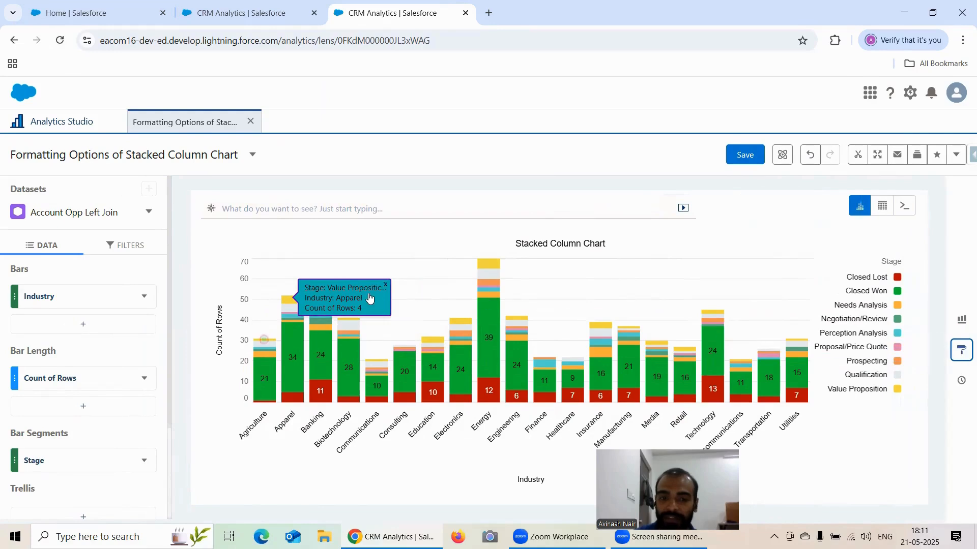
pyautogui.click(744, 155)
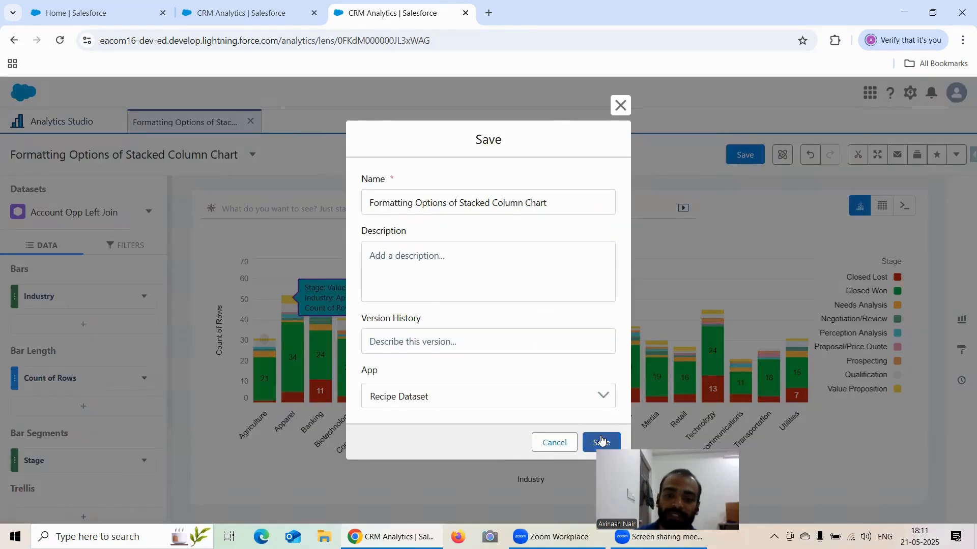
pyautogui.click(603, 442)
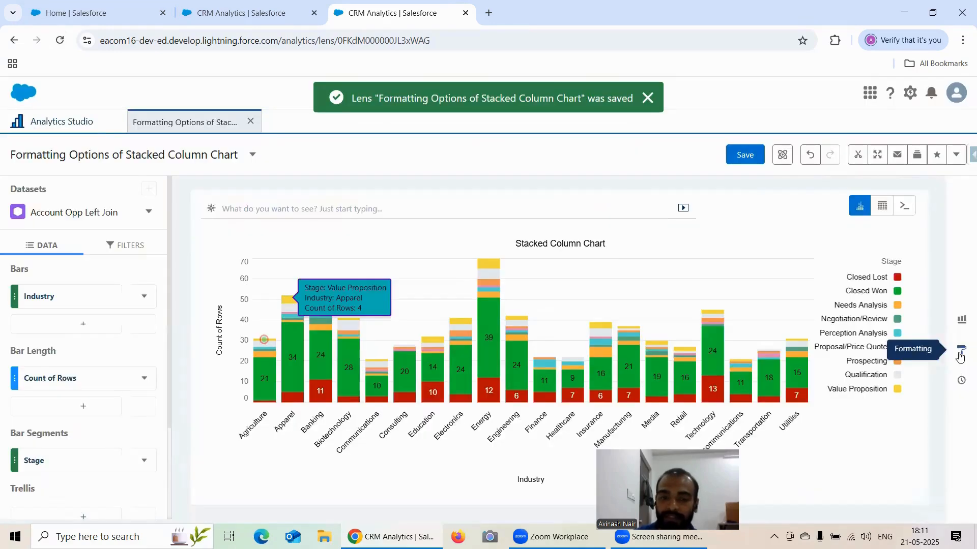
# Reopen the chart marker editor to review the Apparel marker's settings, and return to the chart properties.
pyautogui.click(961, 350)
pyautogui.scroll(-5, 835, 406)
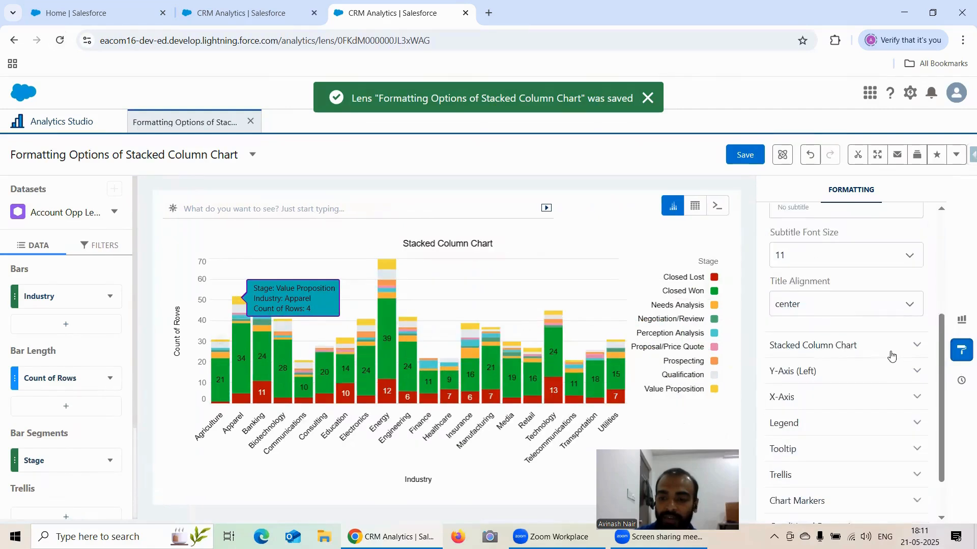
pyautogui.click(820, 447)
pyautogui.scroll(-1, 846, 407)
pyautogui.click(848, 418)
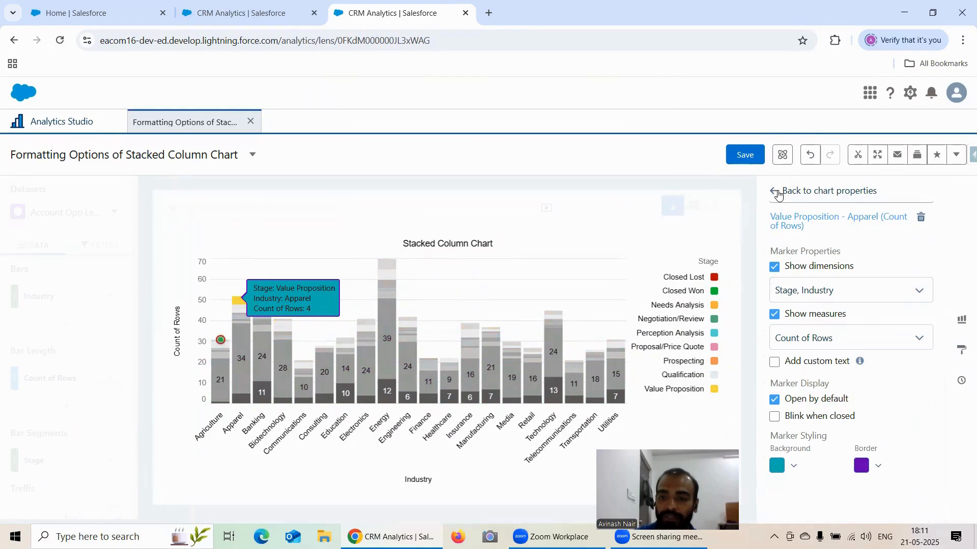
pyautogui.click(778, 194)
# Save the lens again and reload the page to check the Apparel marker.
pyautogui.click(745, 155)
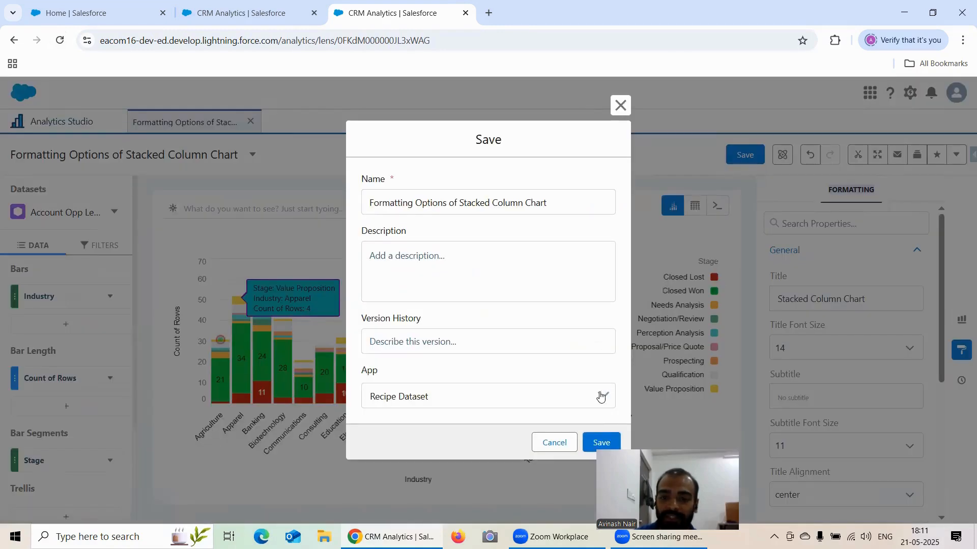
pyautogui.click(601, 441)
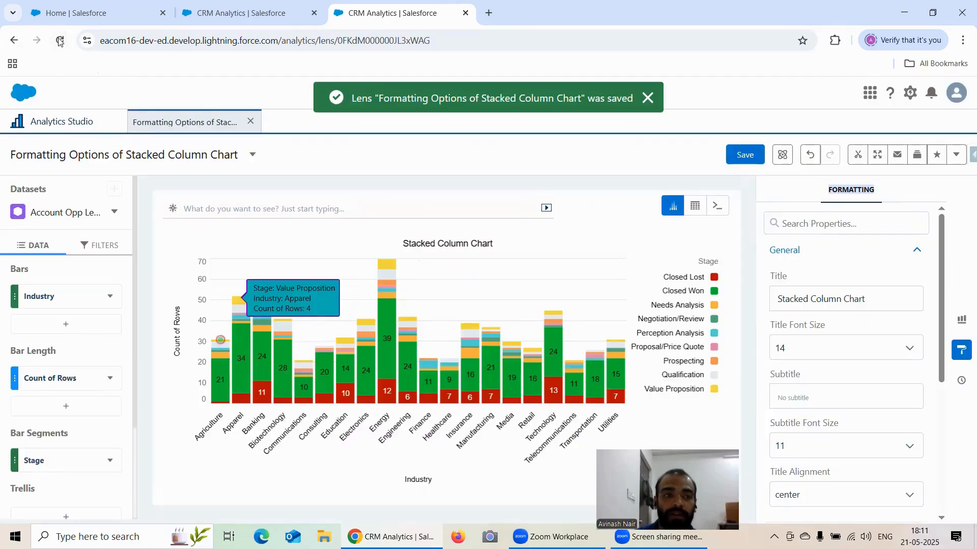
pyautogui.click(59, 40)
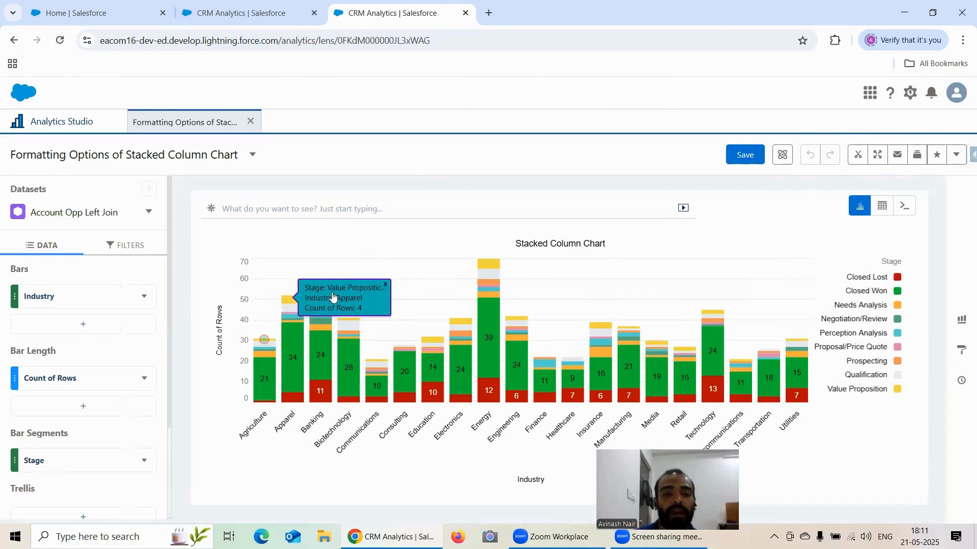
# Collapse the Apparel marker's callout to a dot and save the lens.
pyautogui.click(385, 284)
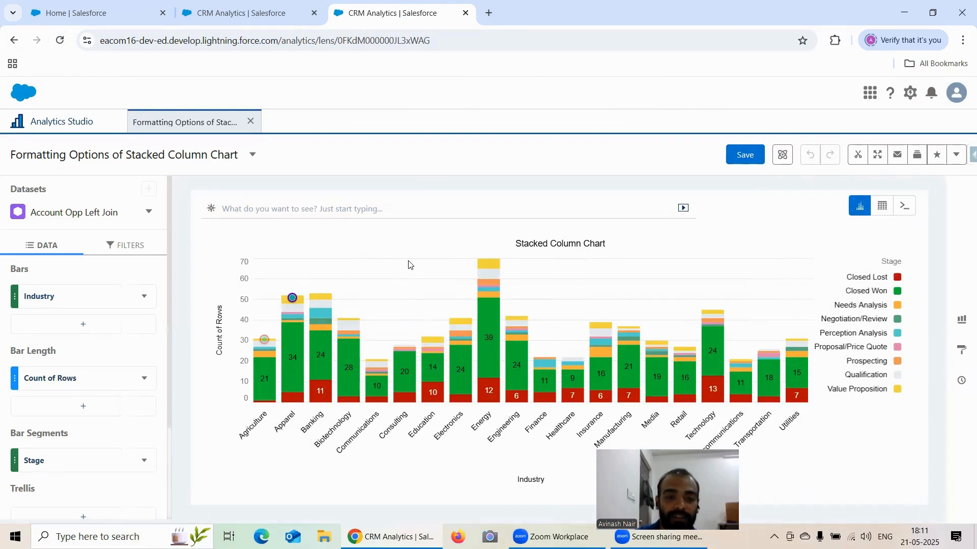
pyautogui.click(754, 155)
pyautogui.click(600, 442)
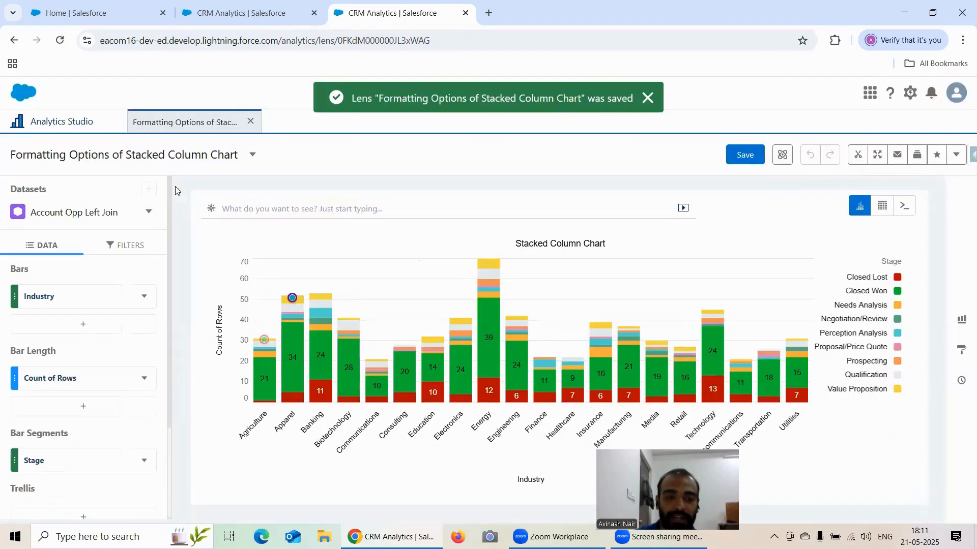
# Reload the lens page to check the saved markers and collapse the Apparel marker's callout to a dot.
pyautogui.click(60, 43)
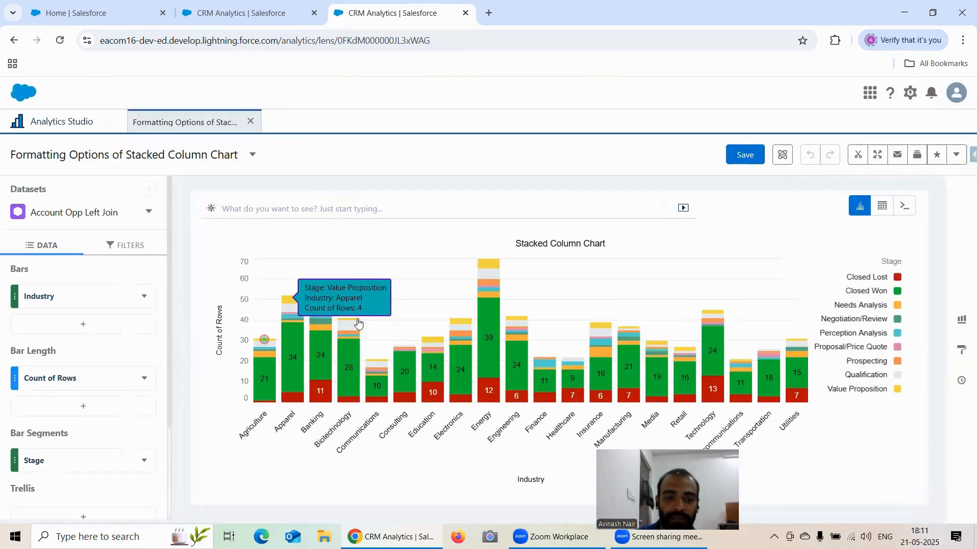
pyautogui.click(384, 286)
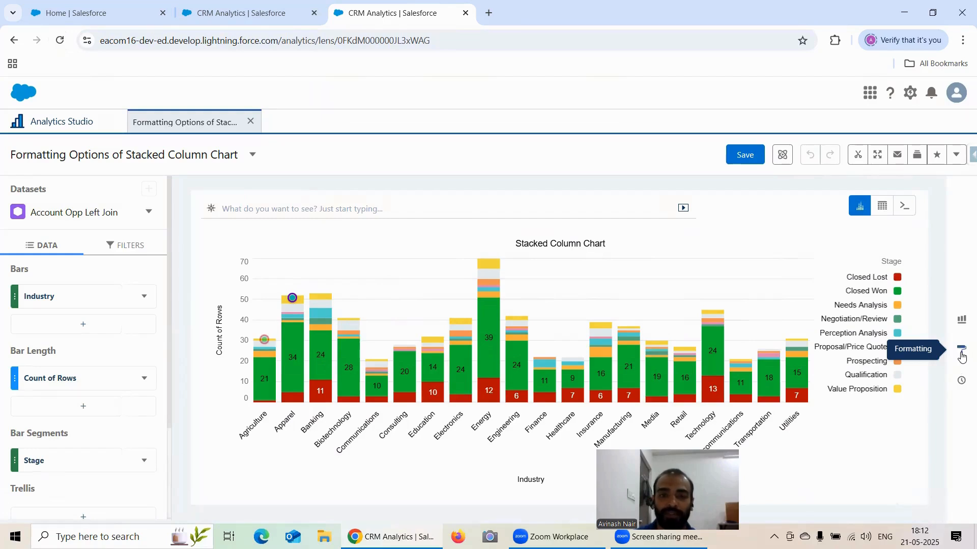
# Look over the available chart types, and expand the Stacked Column Chart formatting properties to review its options and the other property sections.
pyautogui.click(960, 321)
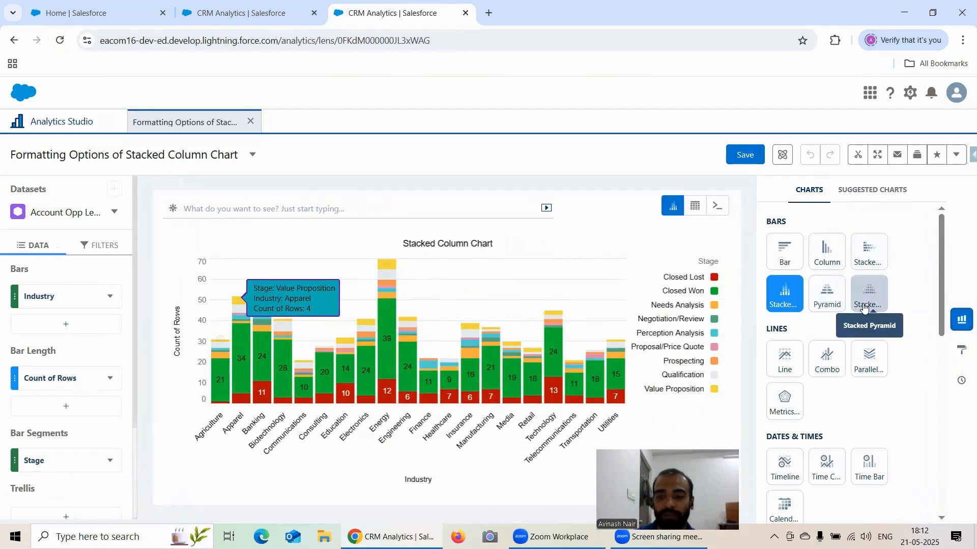
pyautogui.click(961, 319)
pyautogui.click(961, 350)
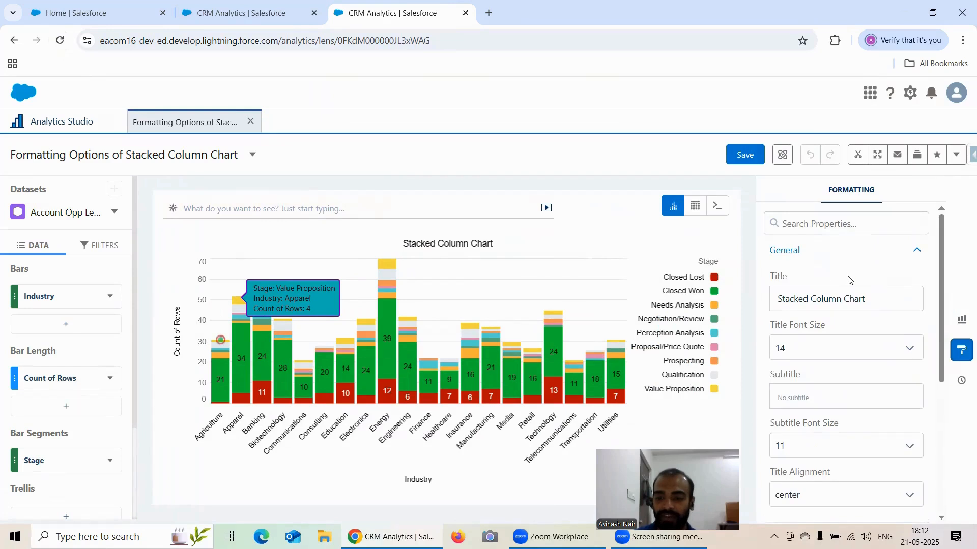
pyautogui.scroll(-5, 848, 280)
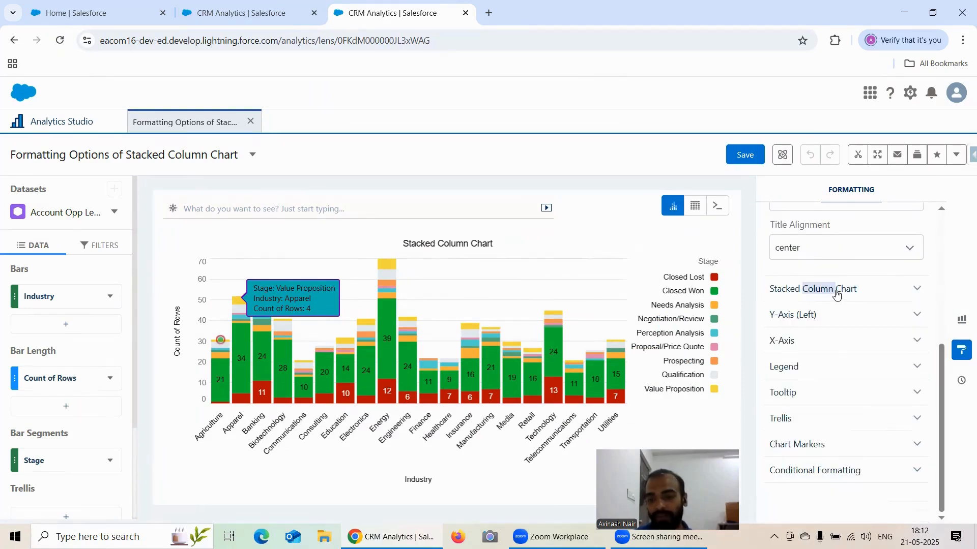
pyautogui.click(831, 290)
pyautogui.scroll(-2, 839, 291)
pyautogui.scroll(-3, 842, 293)
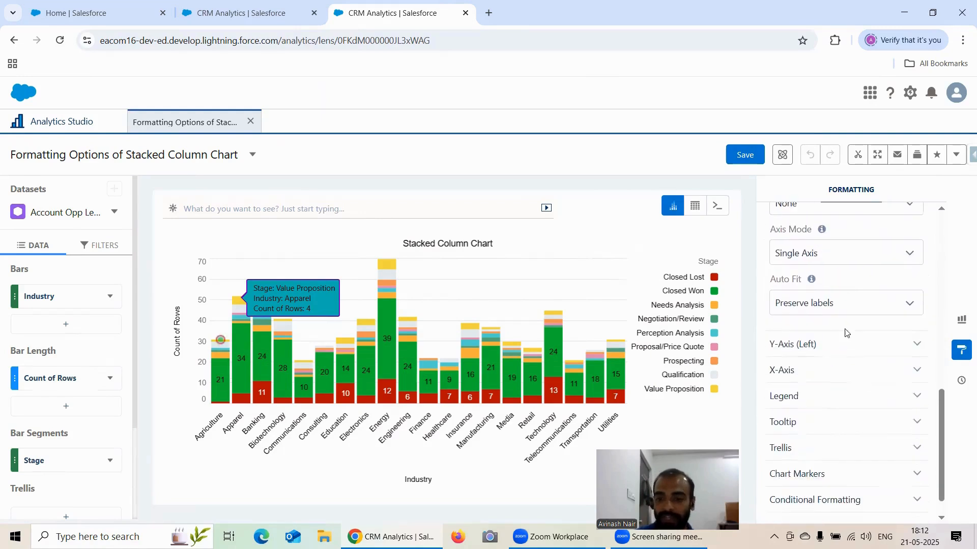
pyautogui.scroll(-1, 814, 364)
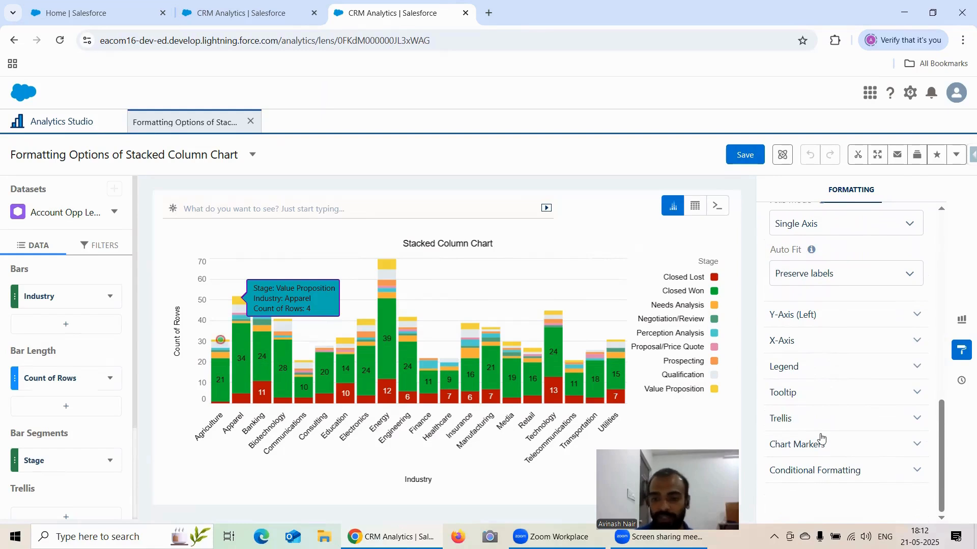
pyautogui.scroll(5, 816, 433)
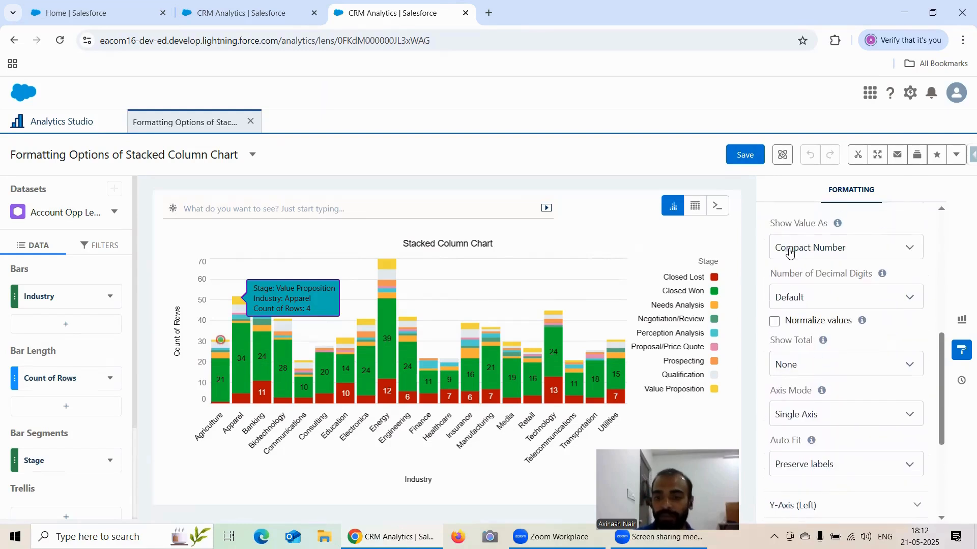
pyautogui.scroll(2, 789, 253)
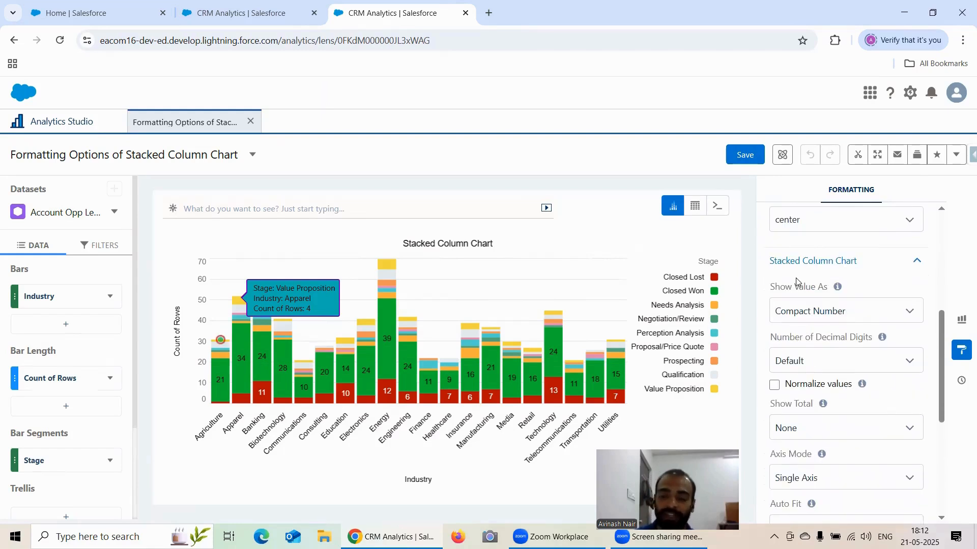
# Return from the formatting properties to the chart type gallery to examine the available charts.
pyautogui.click(961, 319)
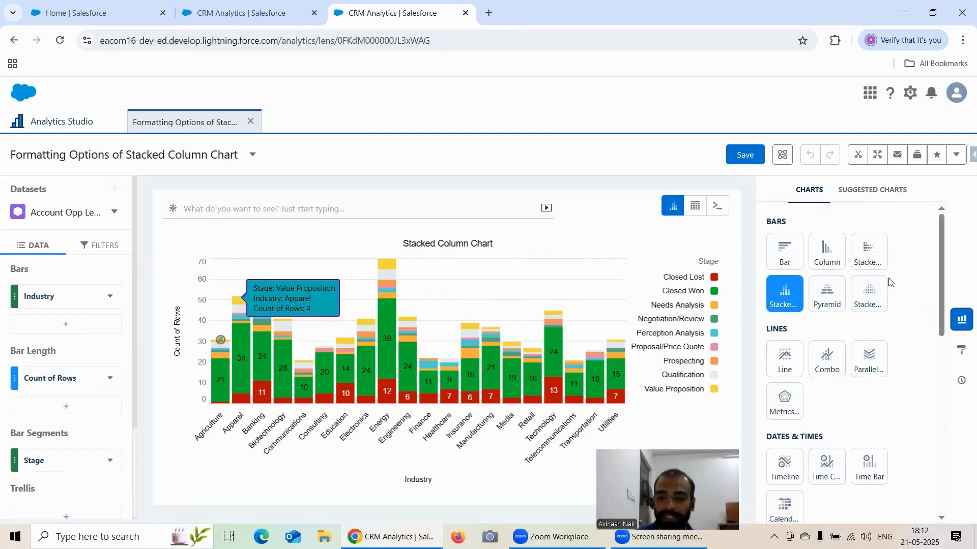
pyautogui.doubleClick(751, 275)
pyautogui.click(962, 319)
pyautogui.click(962, 319)
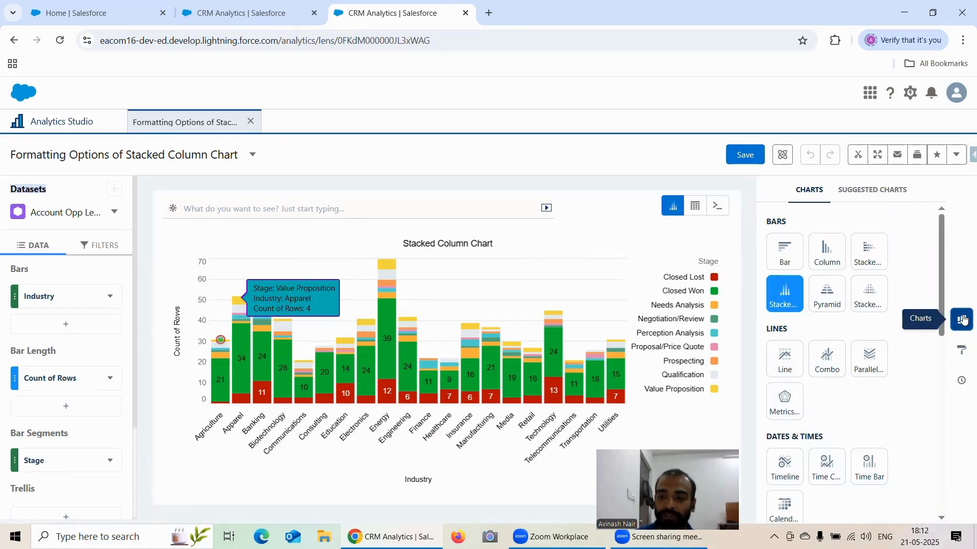